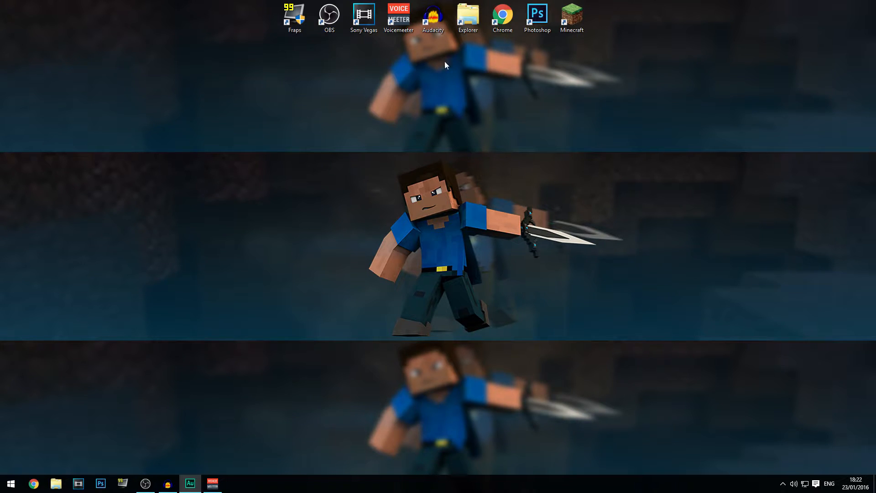
Switch from the desktop to the OBS main window
drag(238, 57, 578, 33)
click(146, 483)
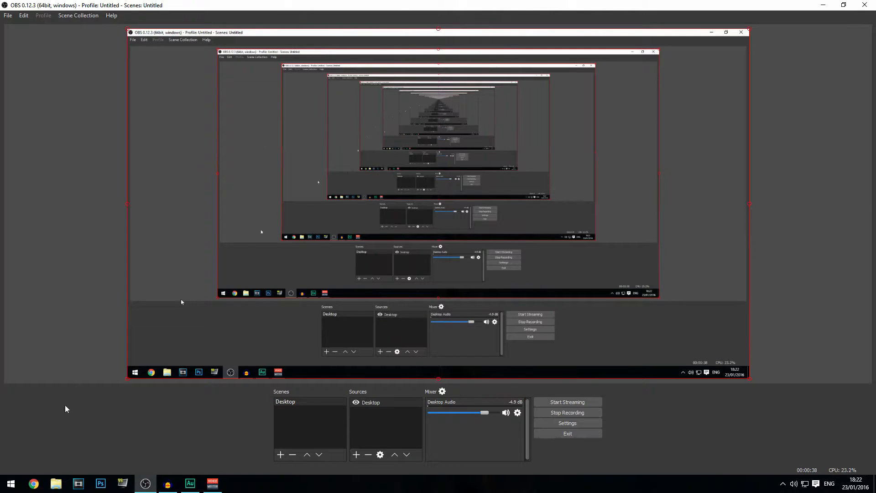
Switch to Chrome, open obsproject.com to view the OBS MultiPlatform downloads, and close the browser
click(40, 485)
click(213, 24)
text(obsproject.com)
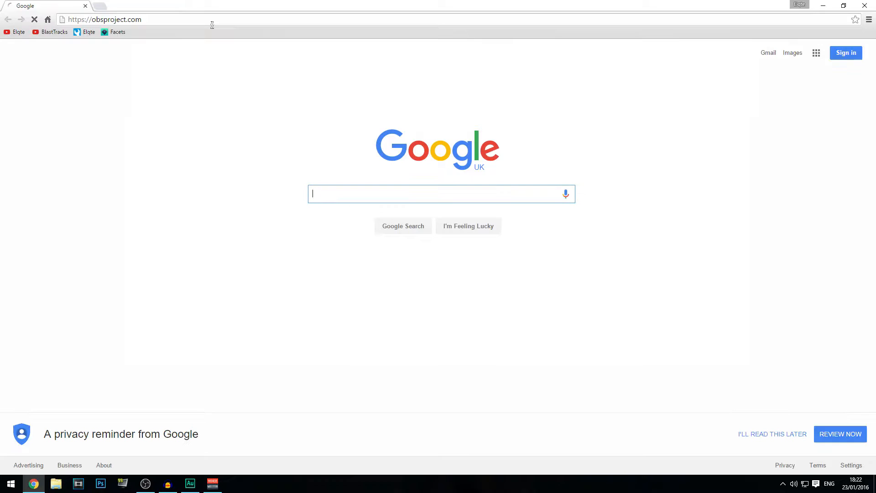
key(Return)
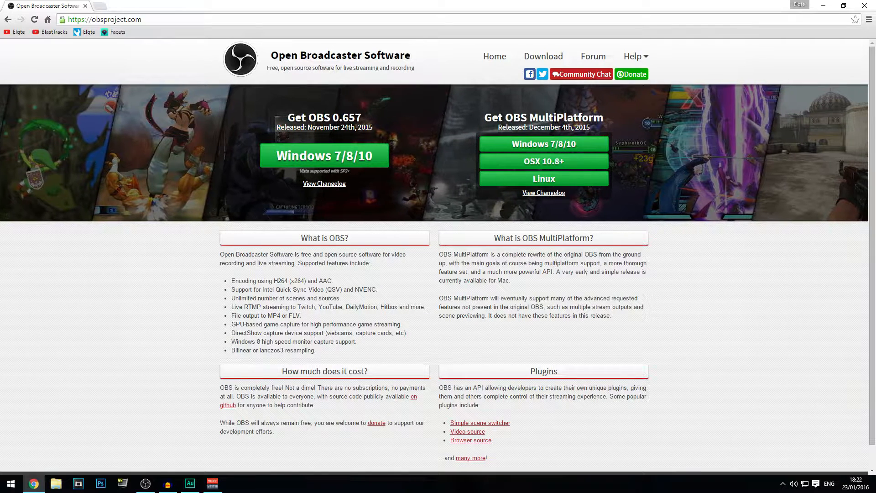
drag(492, 118, 593, 119)
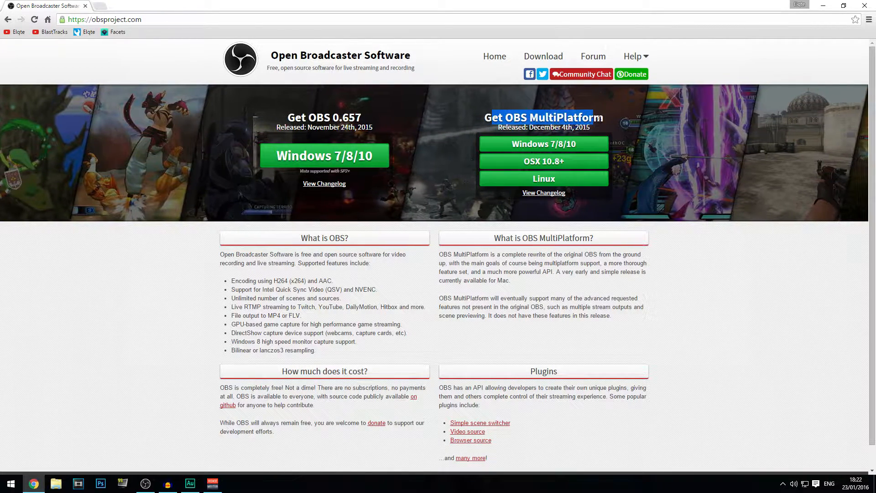
click(561, 153)
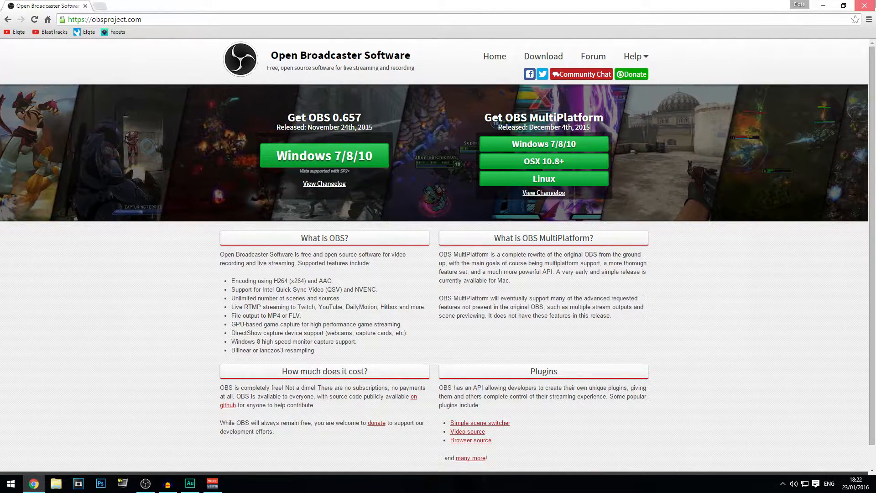
click(862, 6)
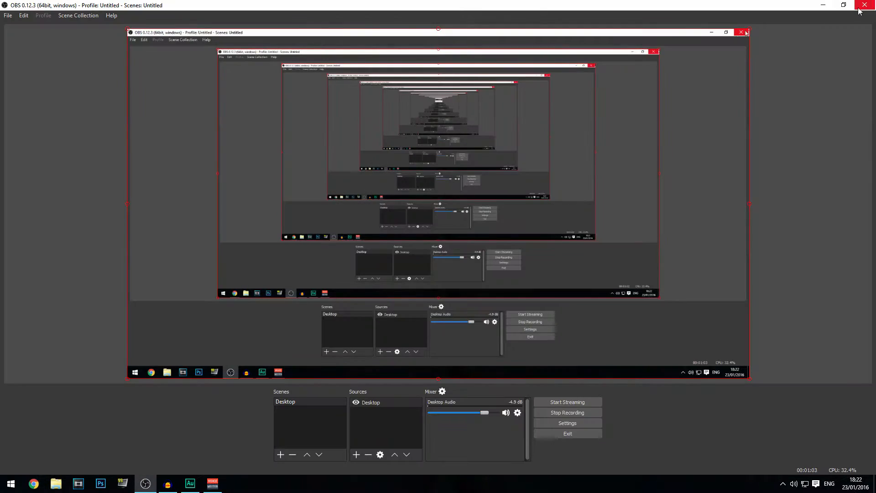
Open the OBS settings window and move it clear of the main window's lower controls
click(11, 16)
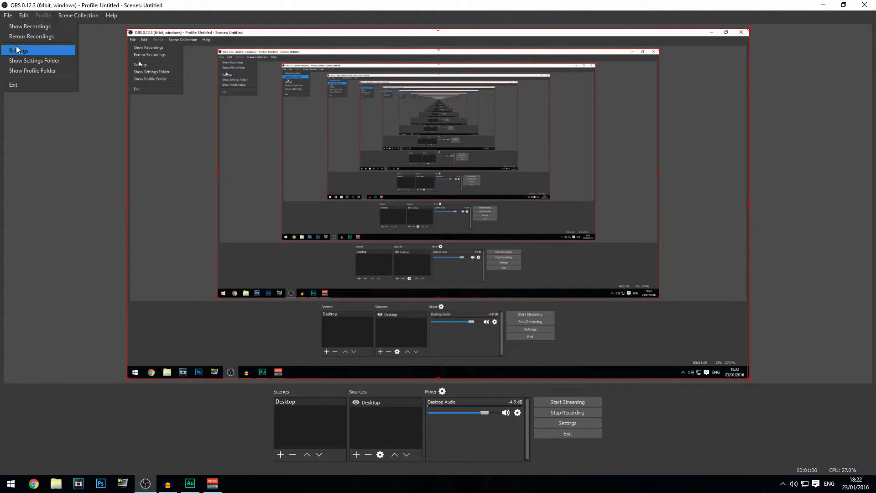
click(9, 14)
click(9, 15)
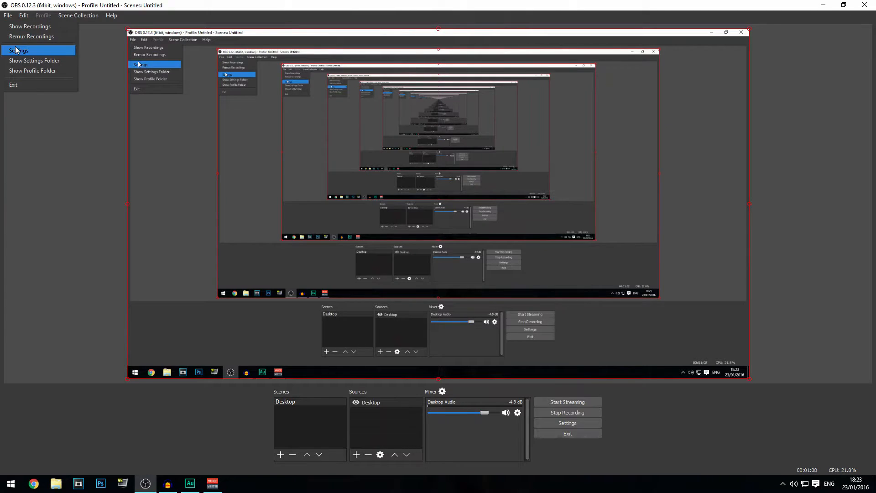
click(10, 7)
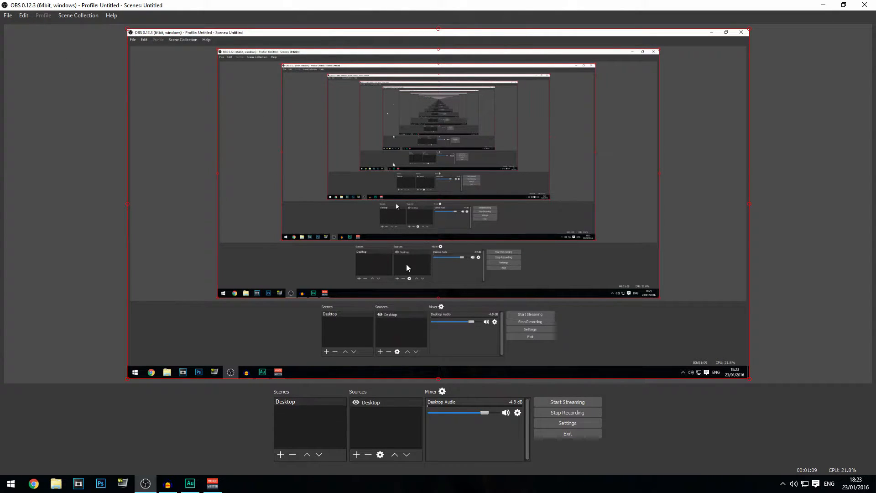
click(567, 423)
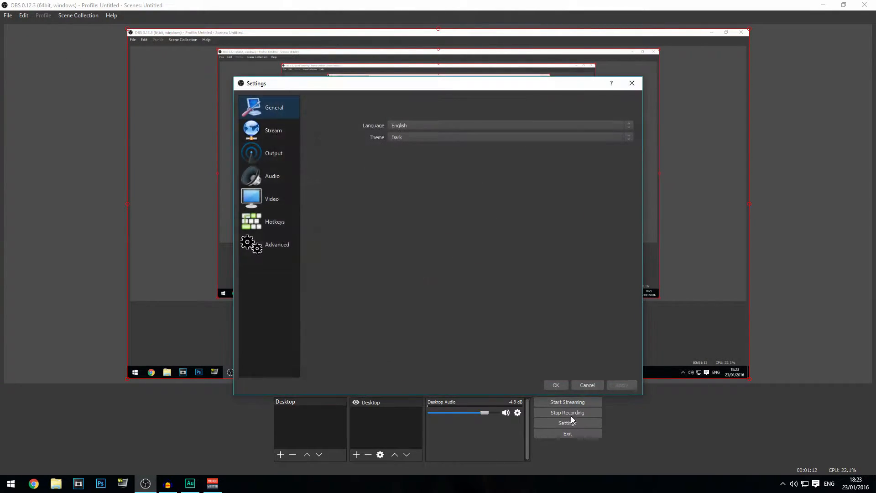
drag(403, 92, 299, 67)
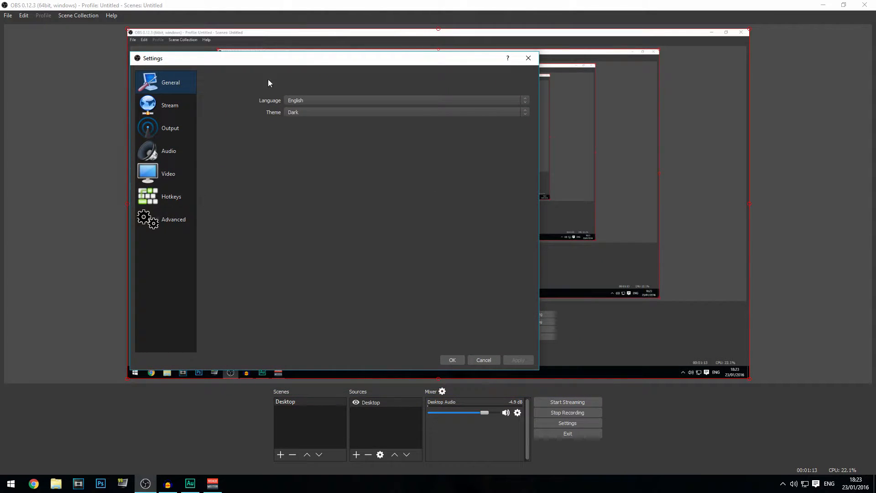
click(186, 114)
key(Up)
drag(258, 55, 125, 71)
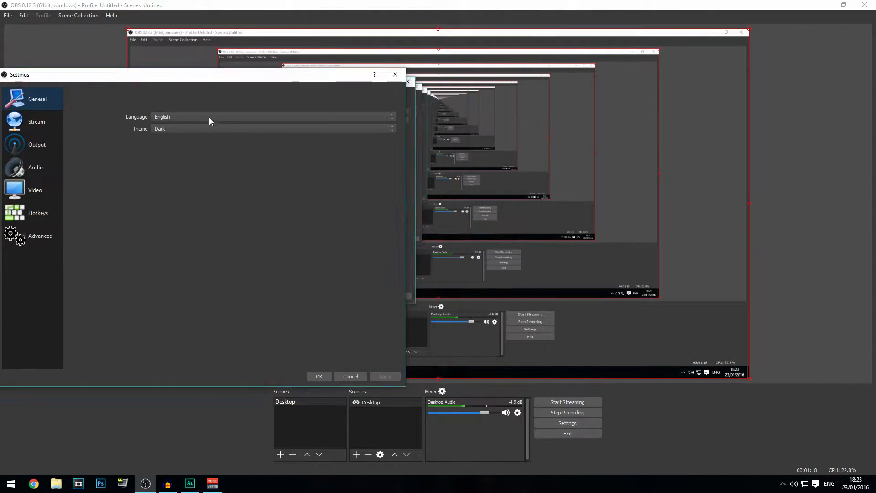
drag(216, 87, 380, 58)
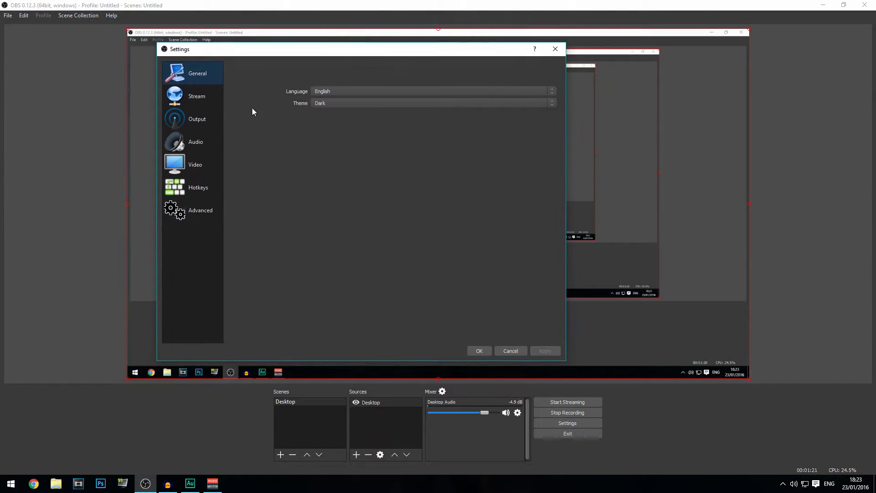
Examine the interface language options in the general settings, keeping English selected
click(342, 89)
click(340, 88)
click(340, 88)
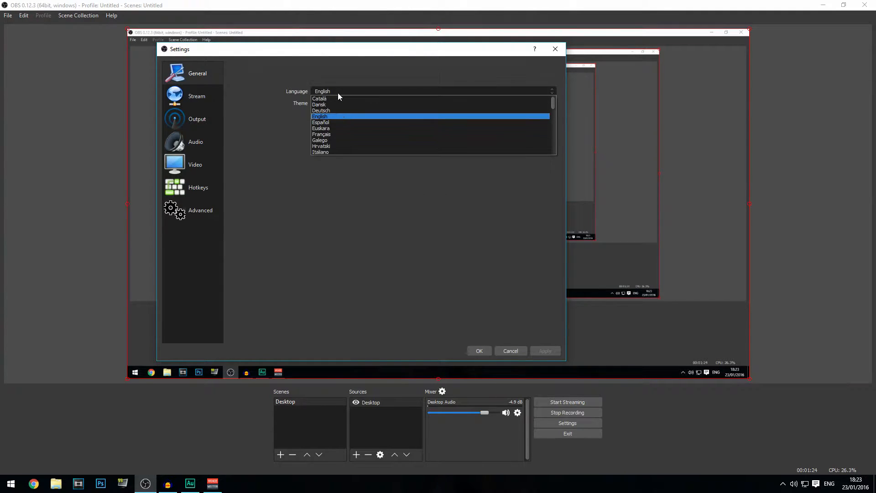
click(325, 116)
click(324, 104)
click(324, 91)
click(325, 88)
click(325, 89)
Switch the interface theme between Default and Dark to compare them, finishing on Dark
click(325, 105)
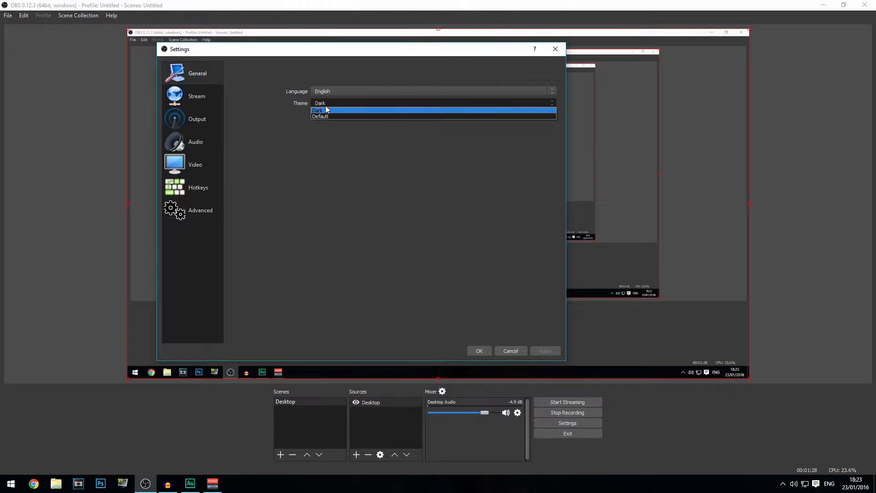
click(320, 116)
click(324, 104)
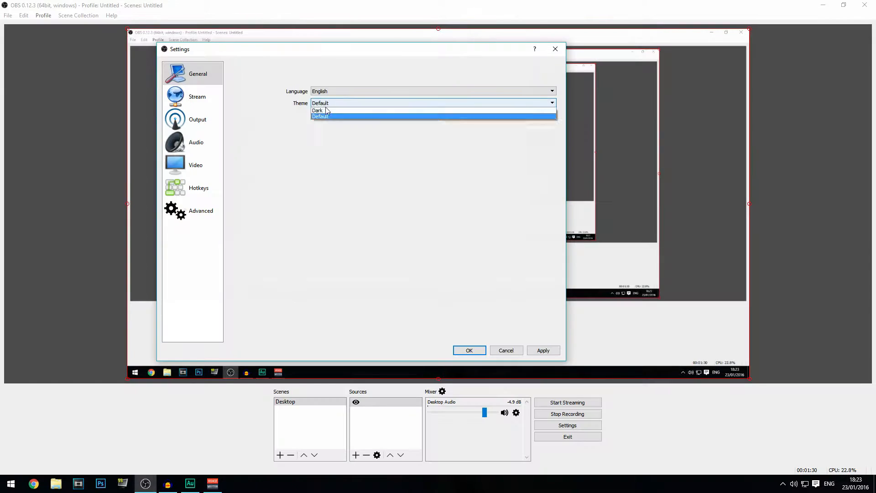
click(327, 110)
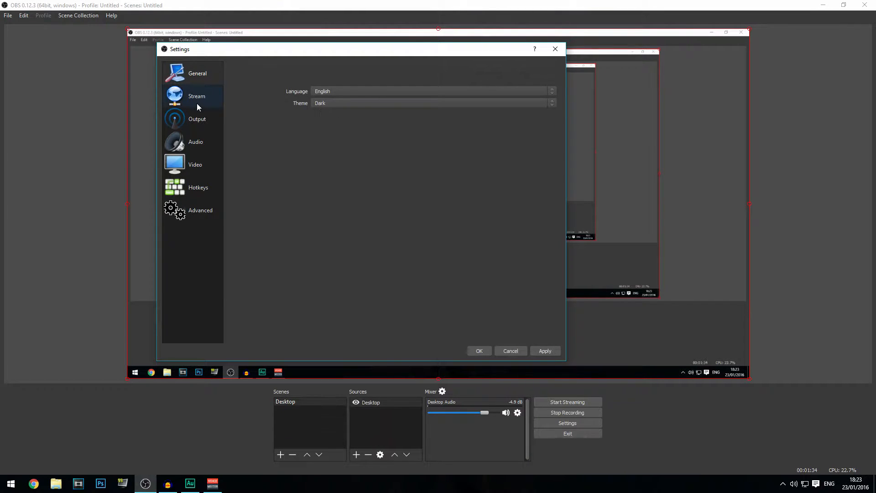
click(198, 106)
click(198, 73)
click(360, 103)
click(351, 116)
click(330, 104)
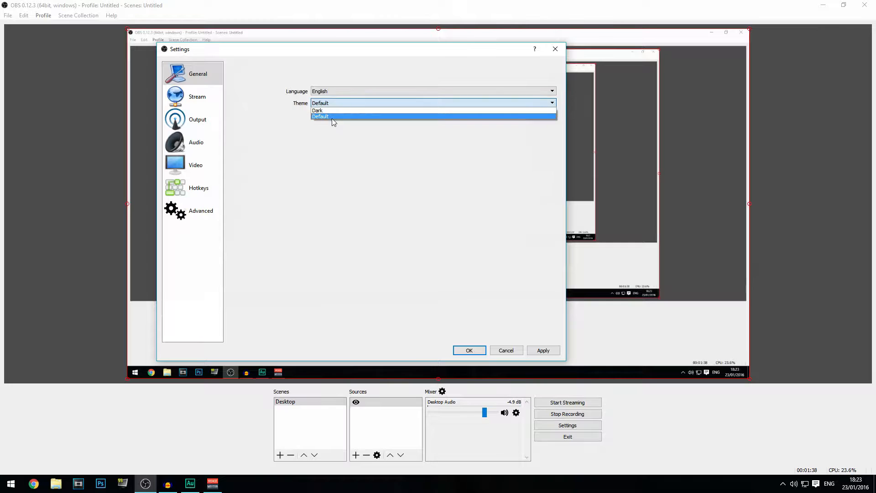
click(328, 111)
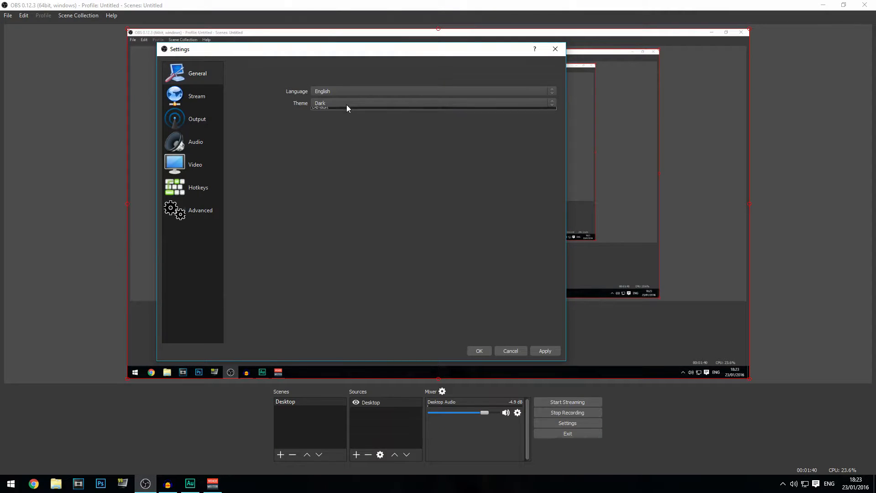
click(330, 103)
click(331, 116)
click(328, 104)
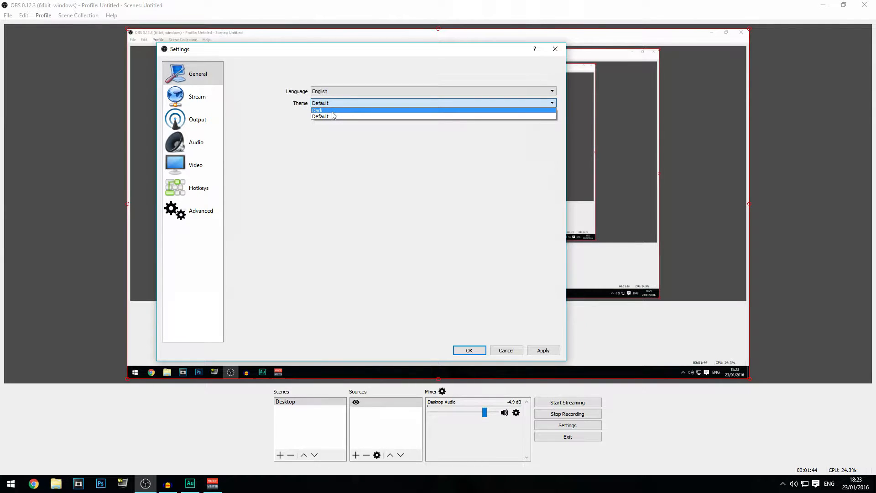
click(332, 110)
click(332, 103)
click(332, 102)
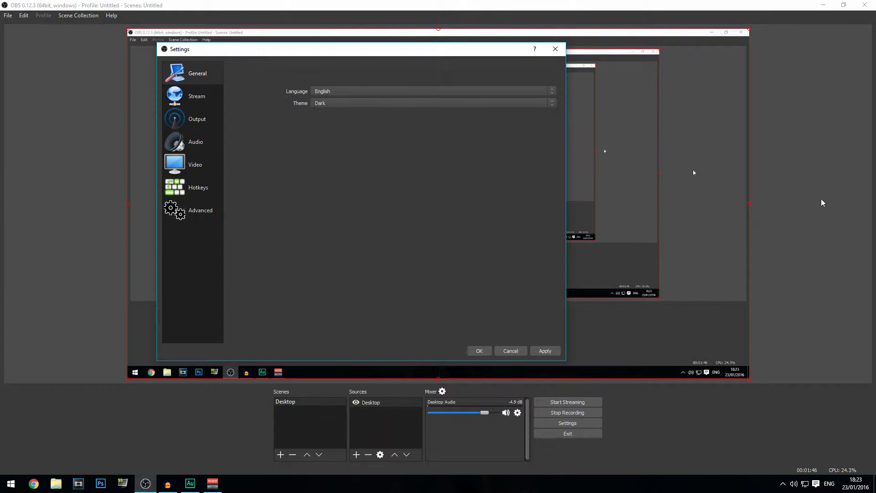
Review the streaming service settings and the advanced output settings for recording
click(197, 96)
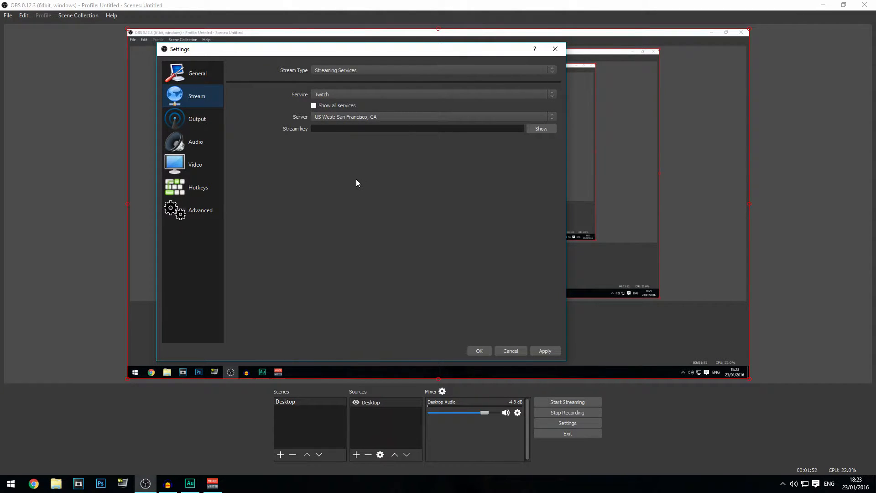
click(193, 124)
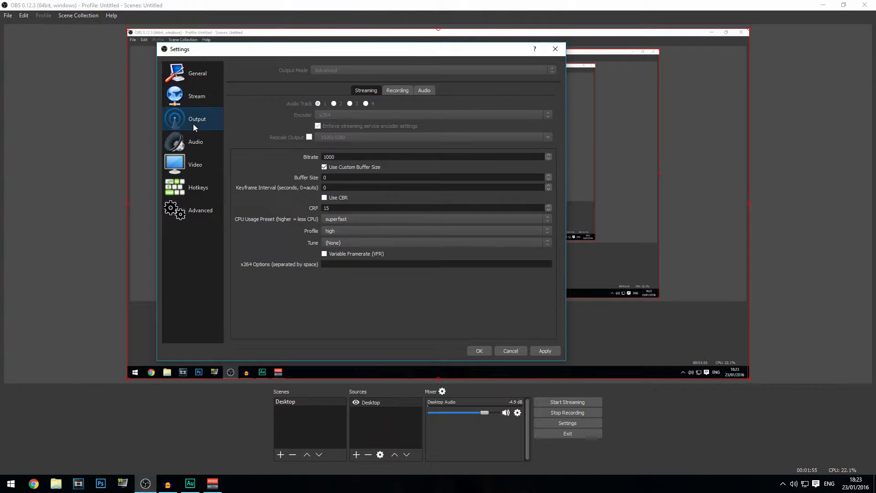
click(396, 90)
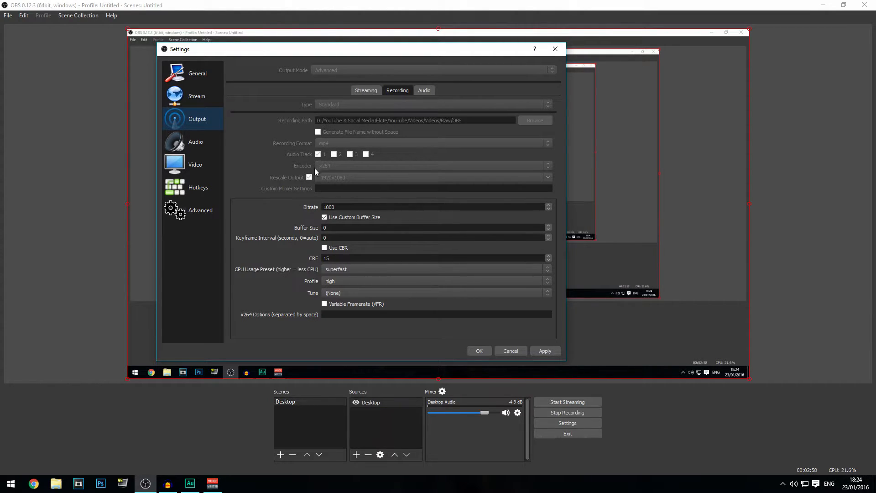
drag(378, 45, 329, 40)
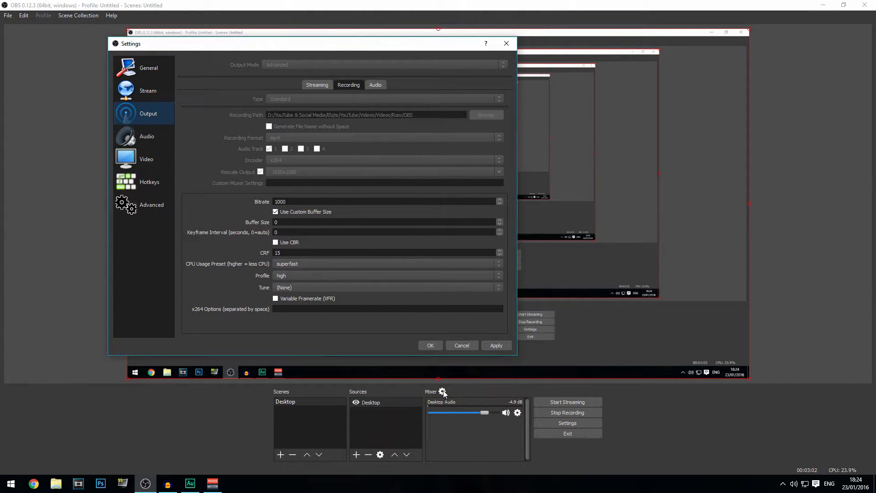
Examine the audio device settings and the video resolution and frame rate settings
click(155, 153)
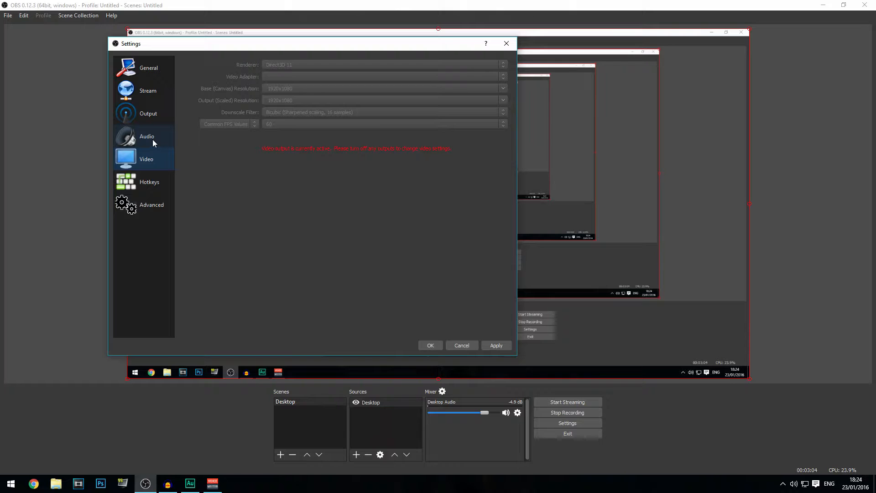
click(152, 139)
click(297, 90)
click(297, 90)
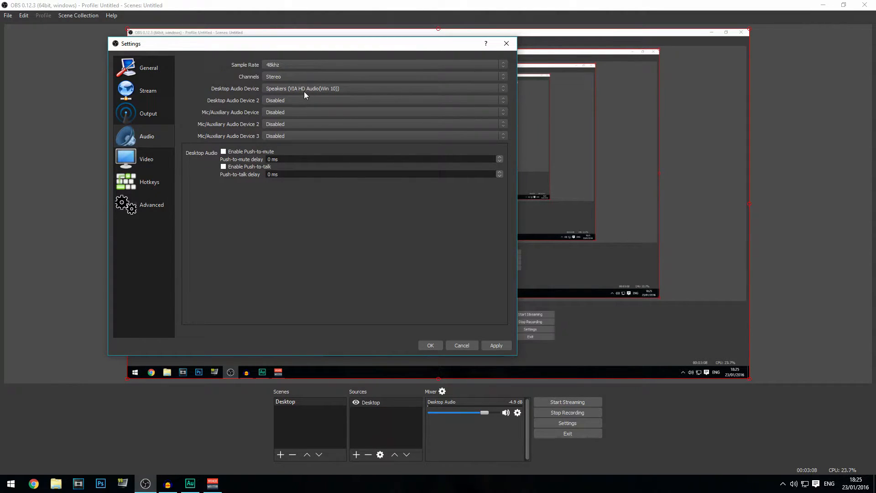
click(158, 122)
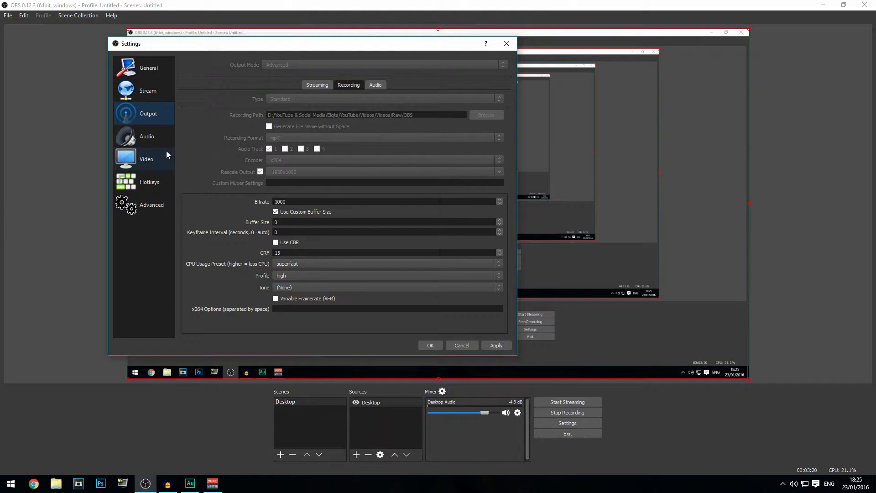
click(154, 173)
click(155, 155)
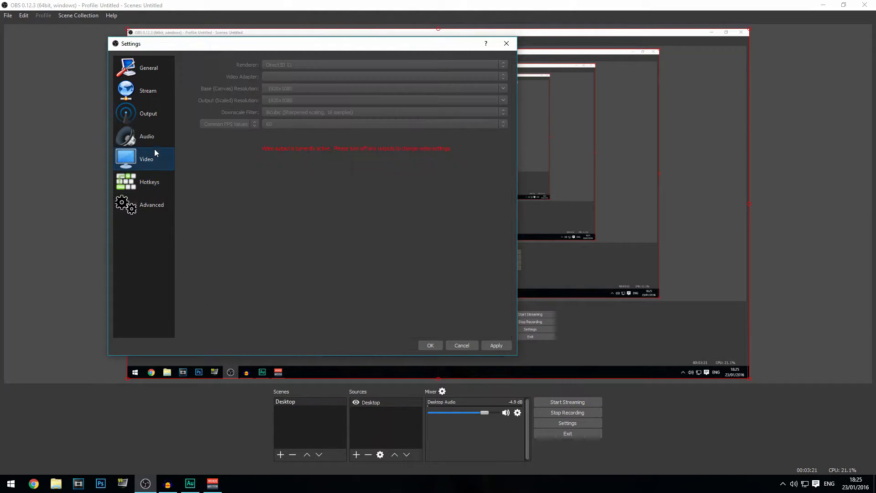
Examine the CRF setting and the available CPU usage presets in the recording output settings
click(141, 121)
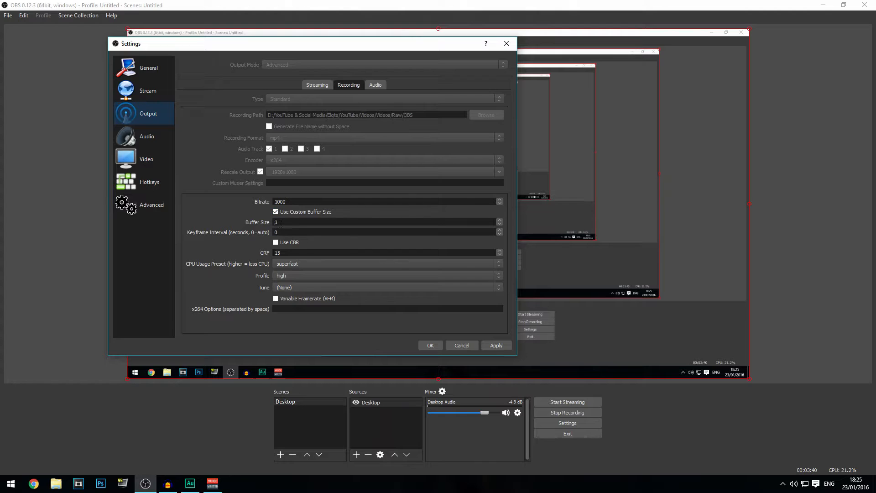
click(298, 252)
click(291, 267)
click(214, 260)
click(276, 265)
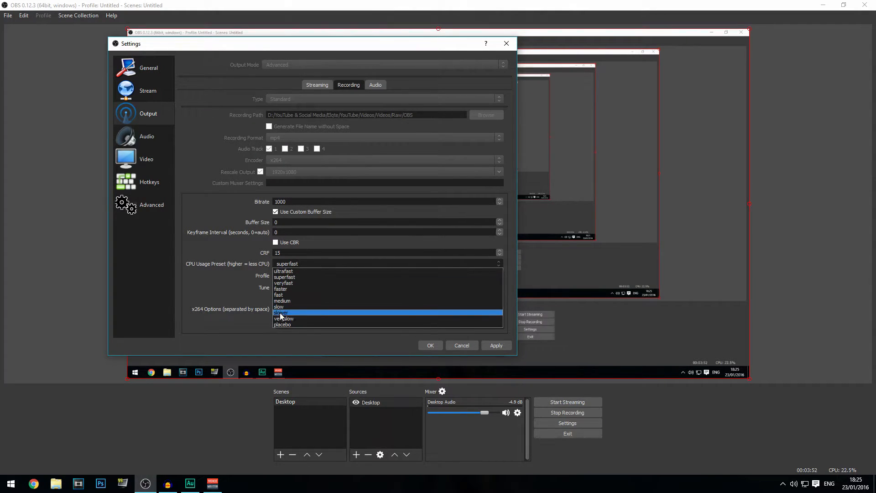
click(293, 265)
click(293, 265)
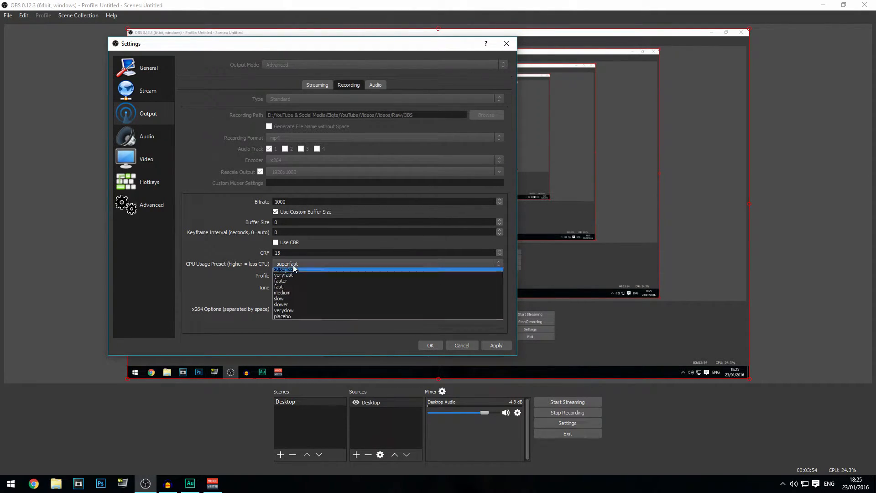
click(286, 265)
click(285, 266)
click(310, 265)
click(310, 265)
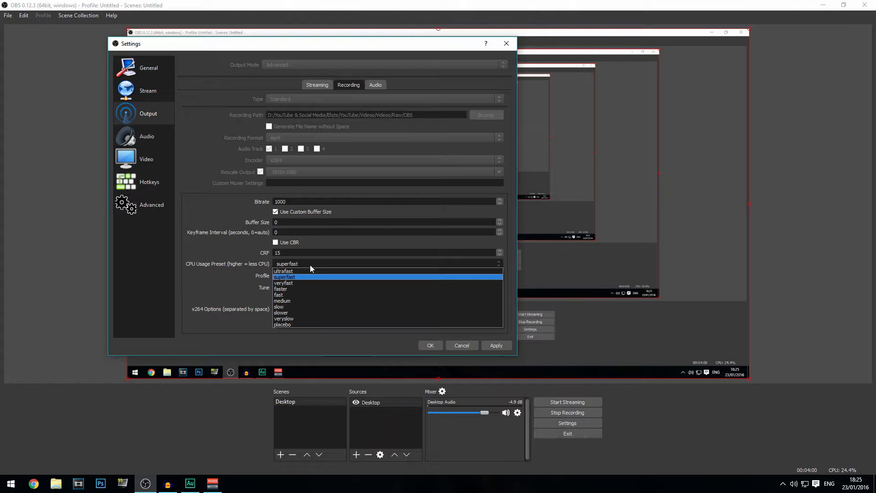
click(310, 265)
click(309, 264)
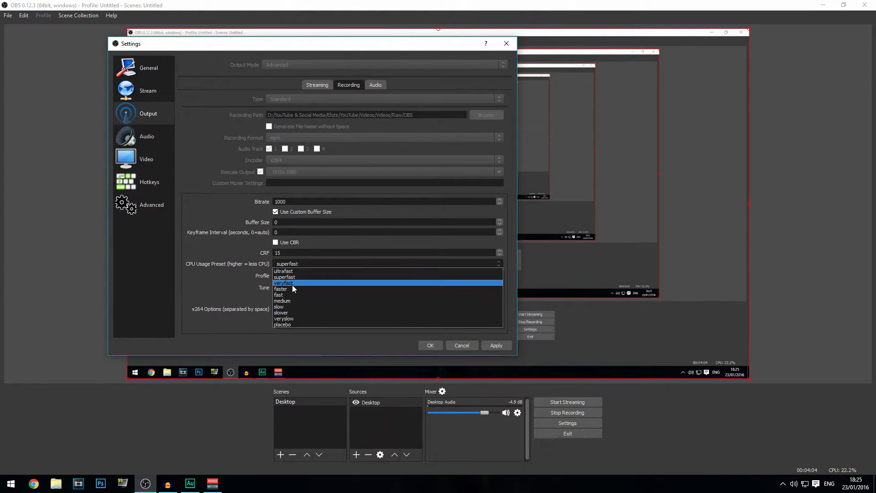
click(309, 259)
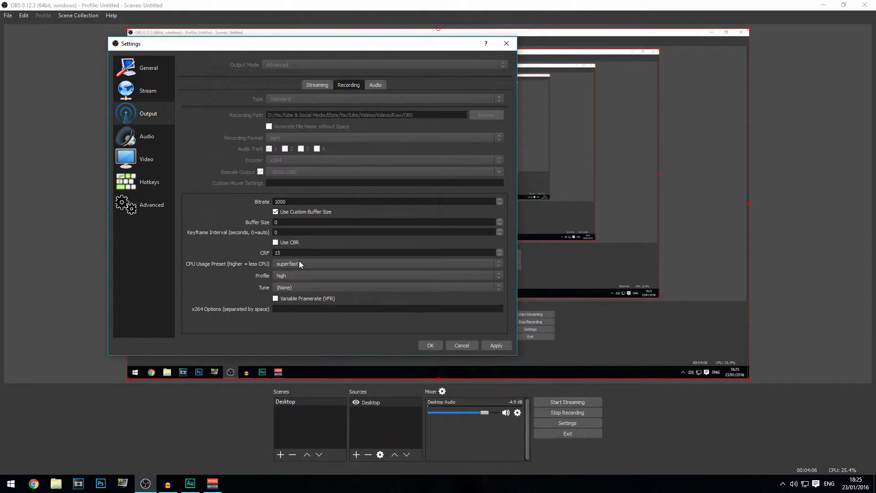
Examine the encoder profile and tune options in the recording output settings, keeping high and (None)
click(286, 277)
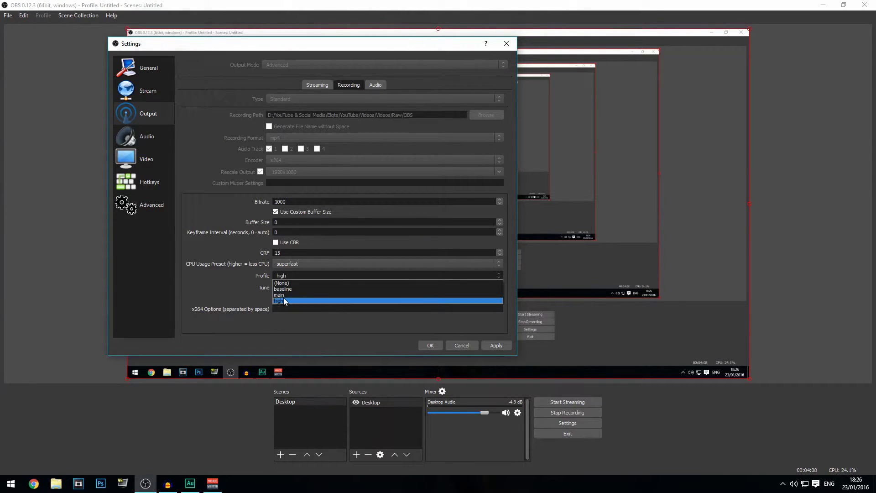
click(283, 300)
click(286, 287)
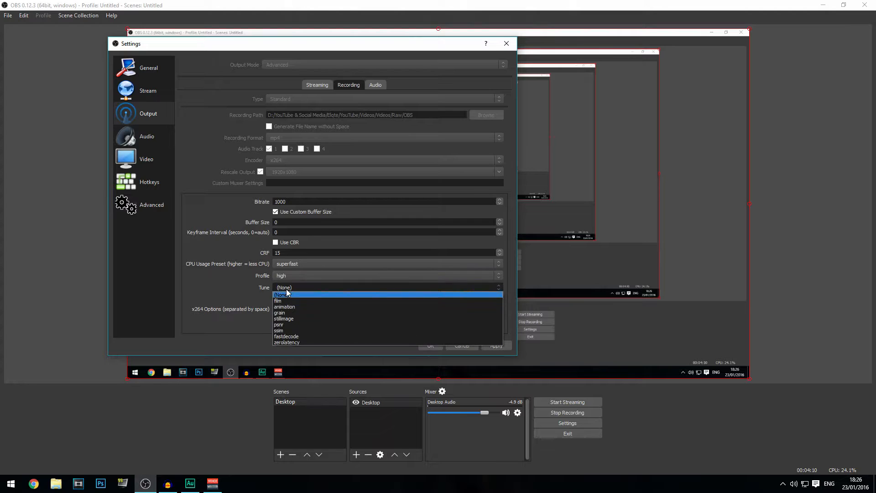
click(286, 290)
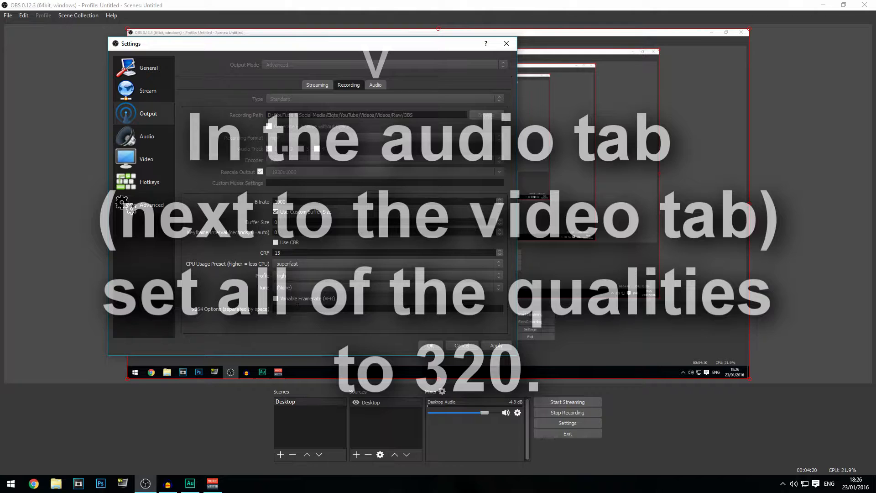
Examine the sample rate and channel options in the audio settings, keeping 48khz and Stereo
click(155, 129)
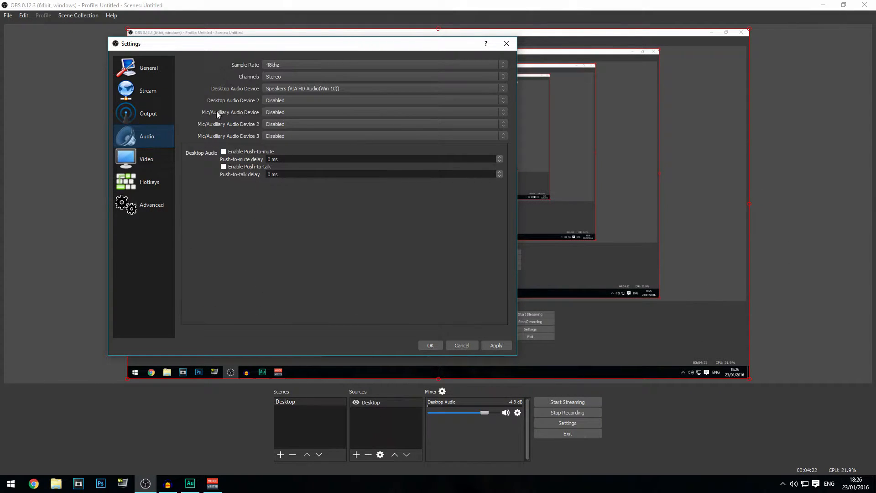
click(297, 66)
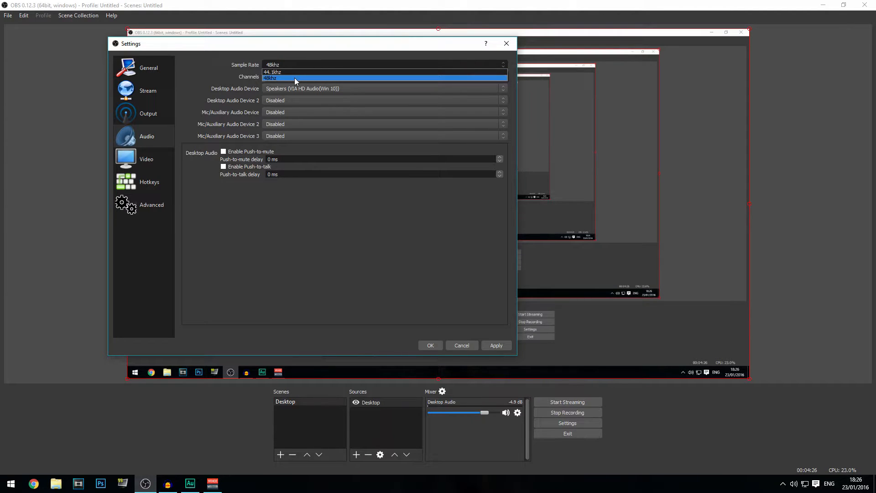
click(294, 78)
click(290, 78)
click(267, 92)
click(283, 81)
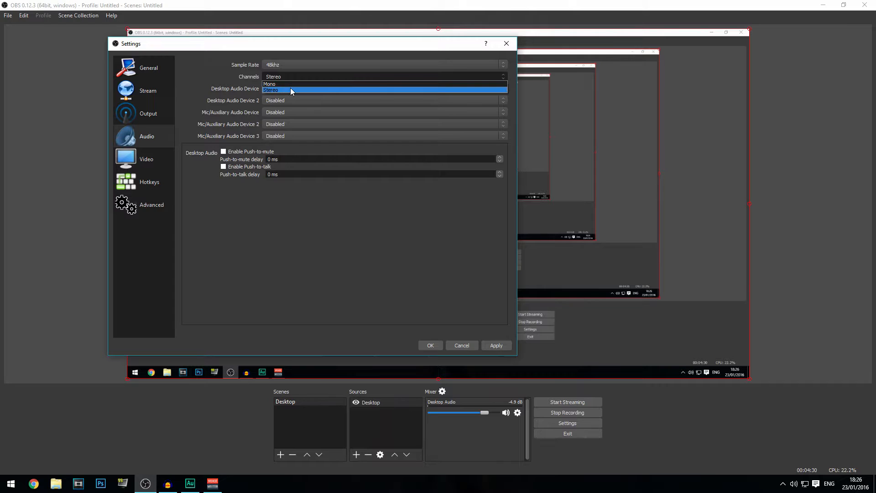
click(288, 76)
click(287, 86)
click(287, 86)
click(283, 76)
click(283, 76)
Examine the devices available for the main desktop audio device, keeping Speakers (VIA HD Audio(Win 10))
click(280, 91)
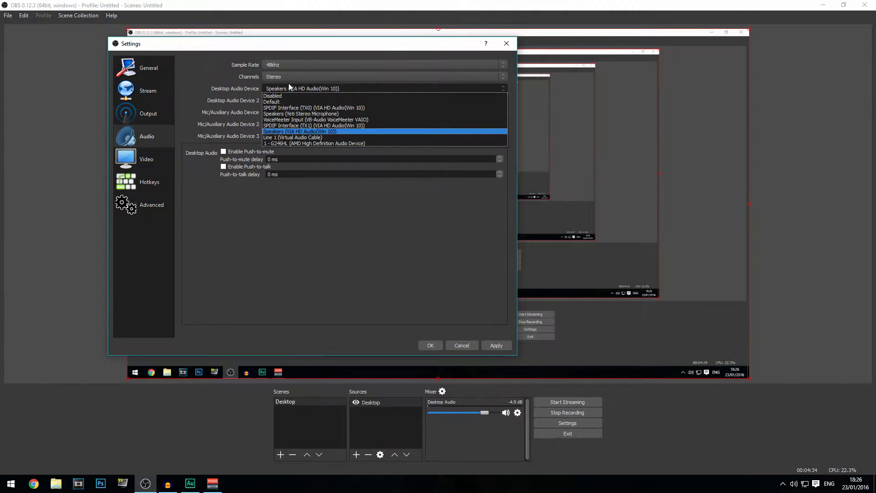
key(Up)
key(Up)
key(Up)
key(Up)
key(Up)
key(Up)
click(238, 91)
click(269, 89)
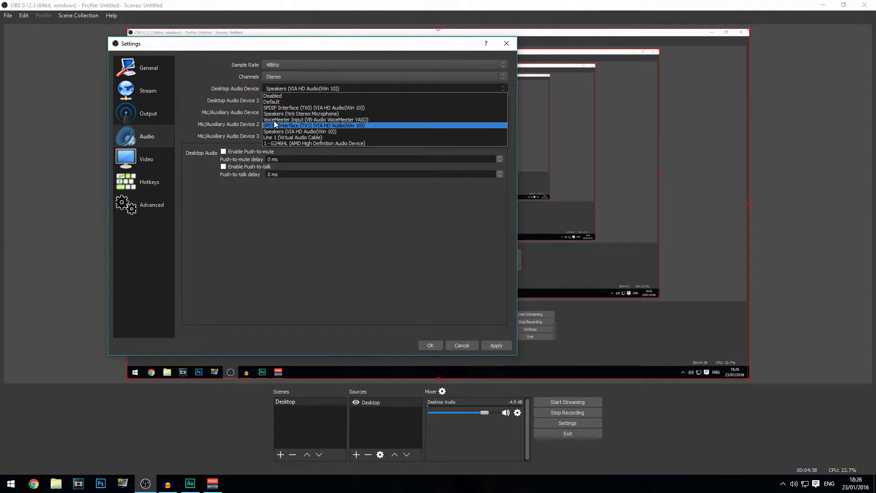
click(286, 87)
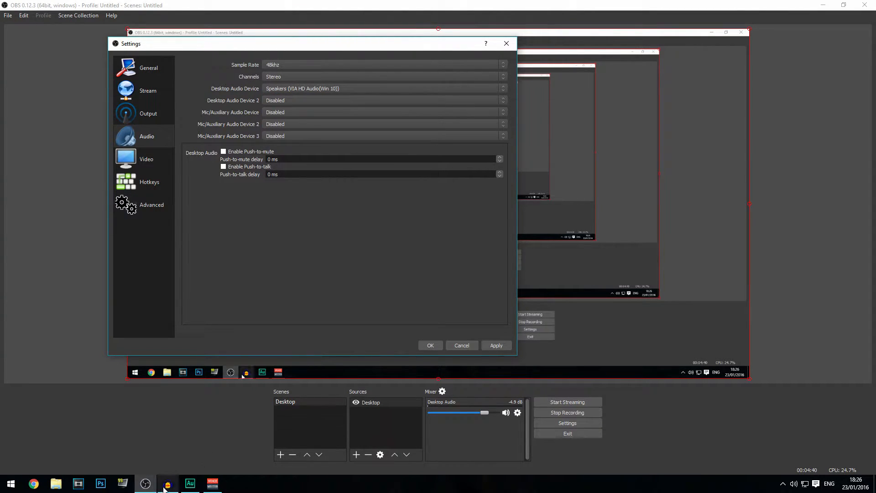
Check in the Windows volume control which playback device the system is using
click(796, 482)
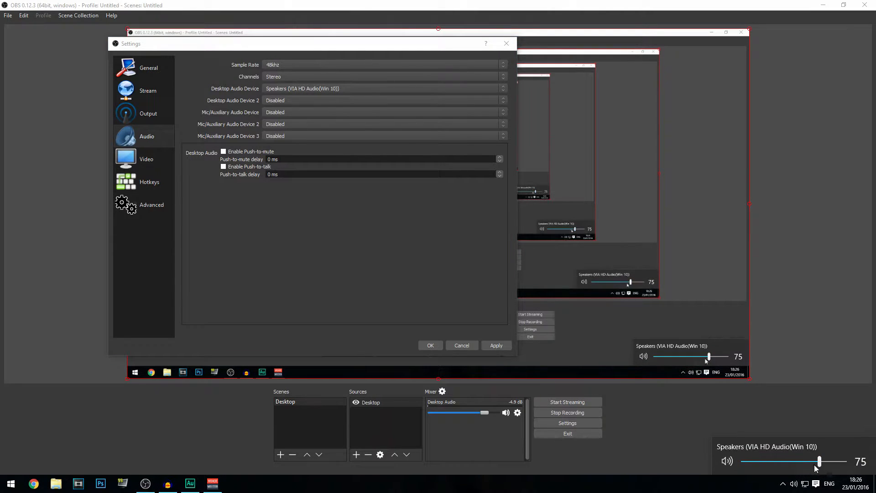
click(419, 257)
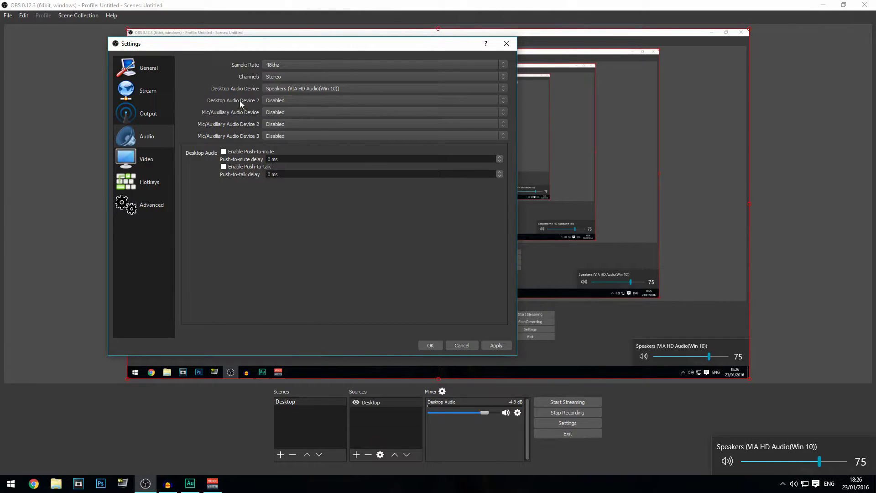
click(629, 319)
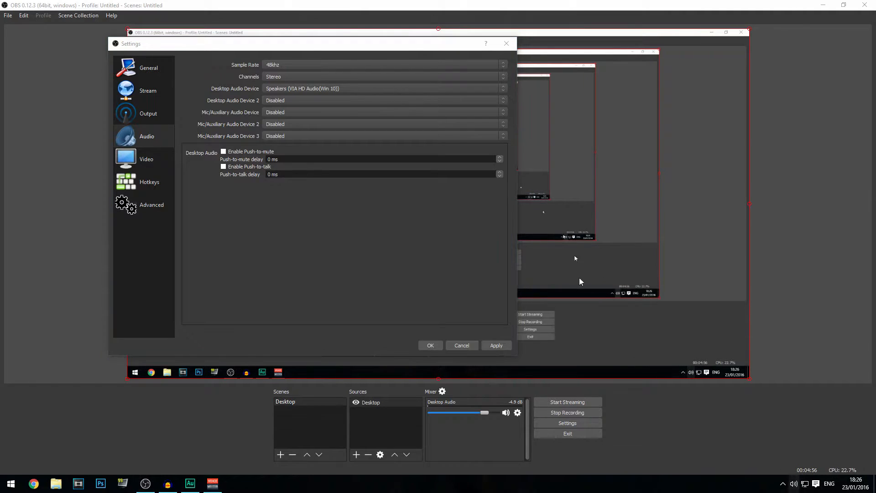
Examine the devices available for the second desktop audio device, keeping it Disabled
click(283, 100)
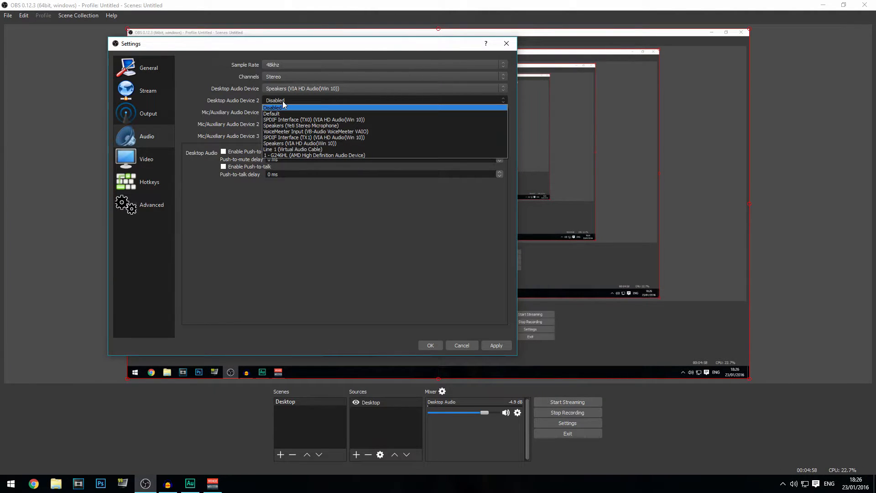
click(283, 100)
click(278, 99)
click(279, 101)
click(283, 114)
click(283, 114)
click(287, 100)
click(288, 101)
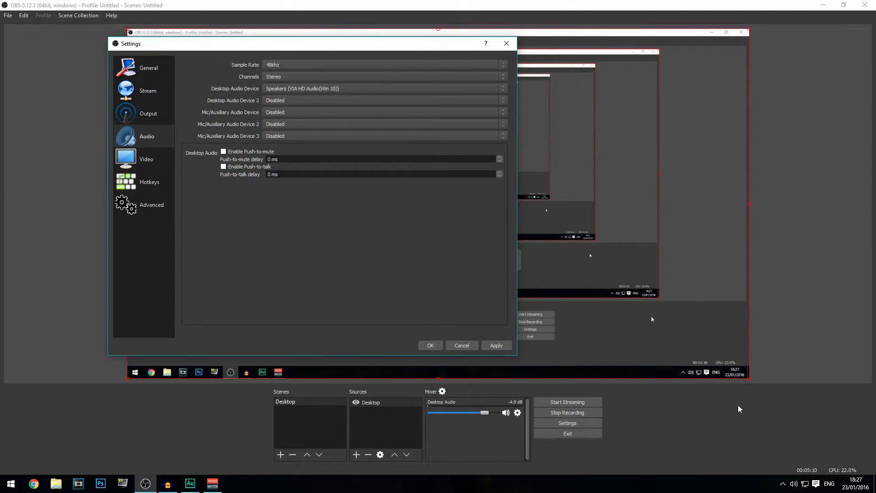
Compare the Windows playback device with the desktop audio device chosen in the audio settings
click(793, 484)
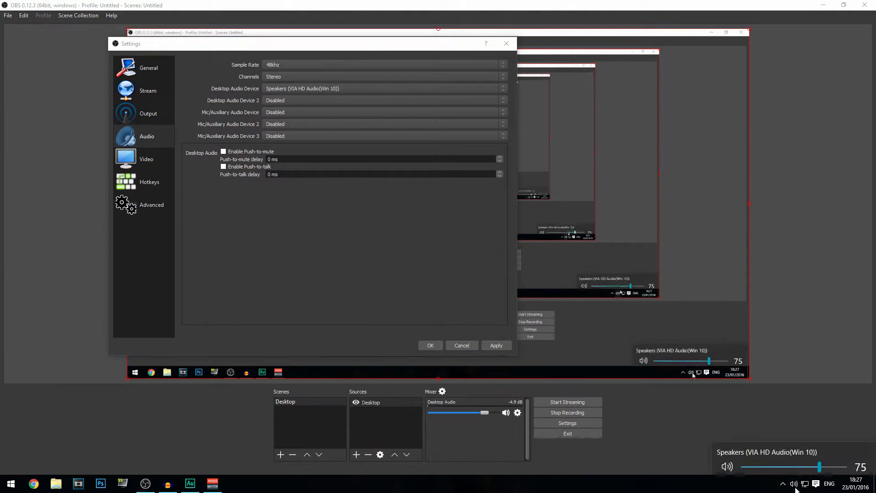
click(795, 490)
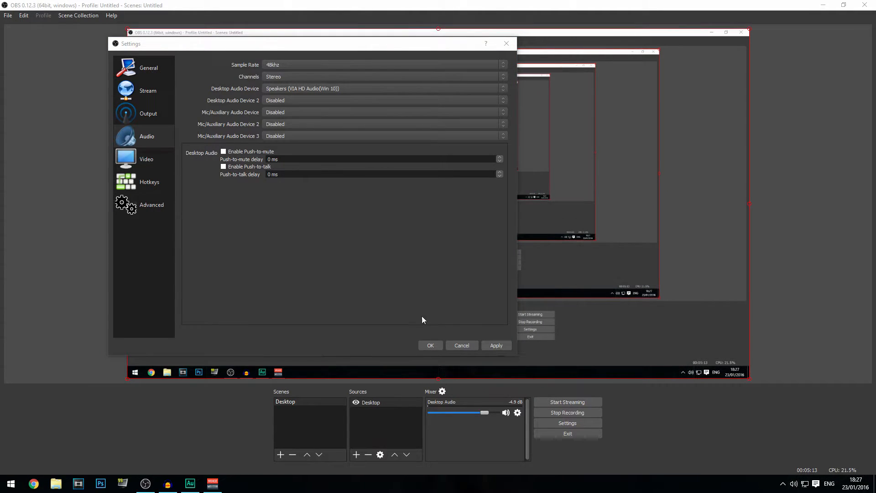
click(307, 92)
click(306, 92)
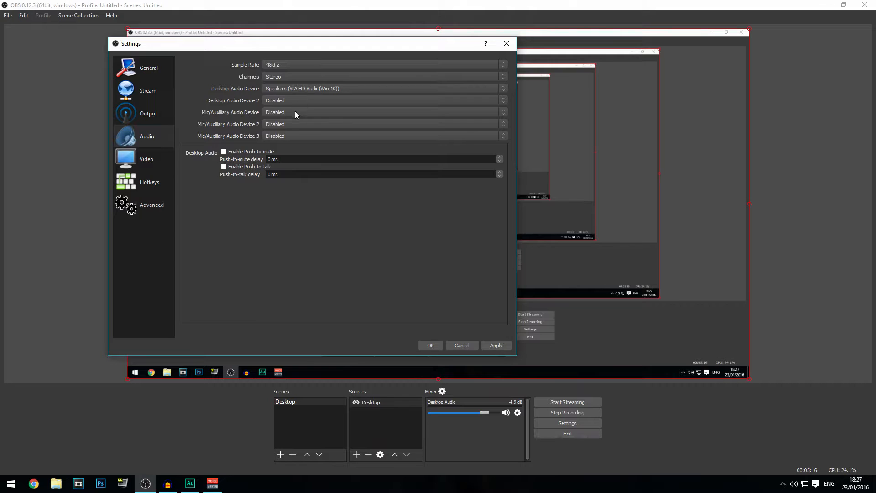
Examine the microphones available for the first Mic/Auxiliary audio device, keeping it Disabled
click(295, 112)
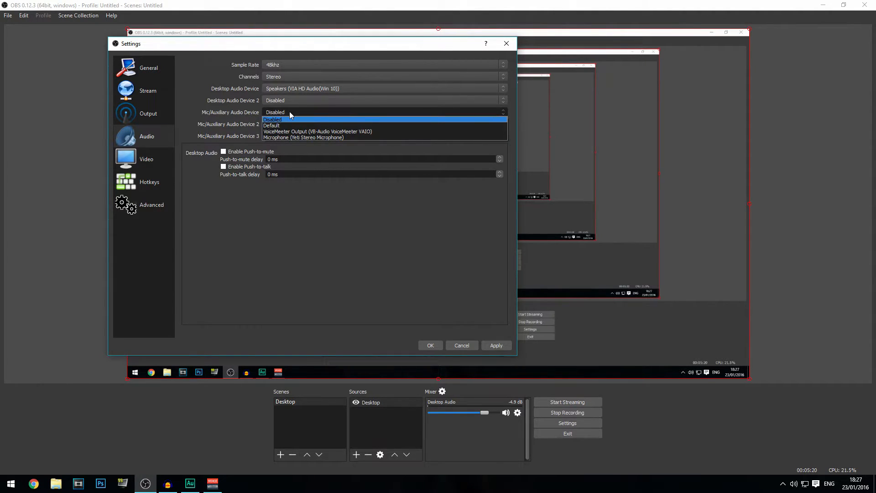
click(290, 112)
click(289, 112)
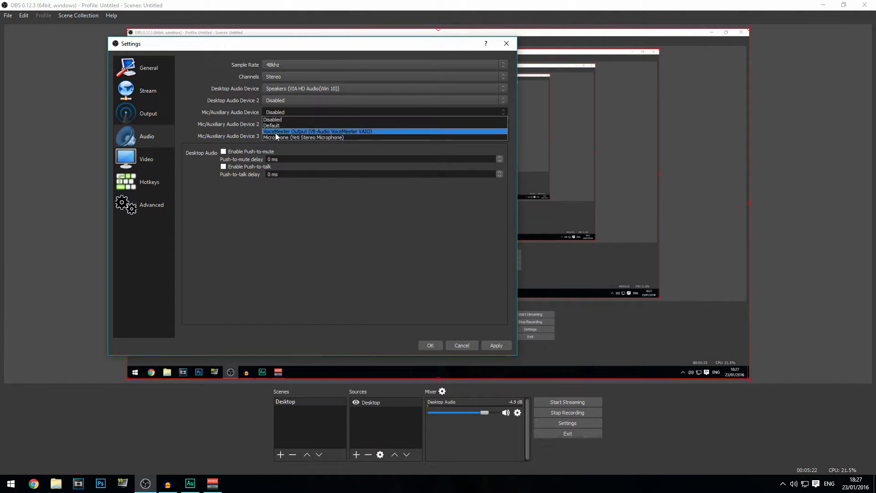
click(284, 118)
click(280, 112)
click(331, 114)
click(332, 116)
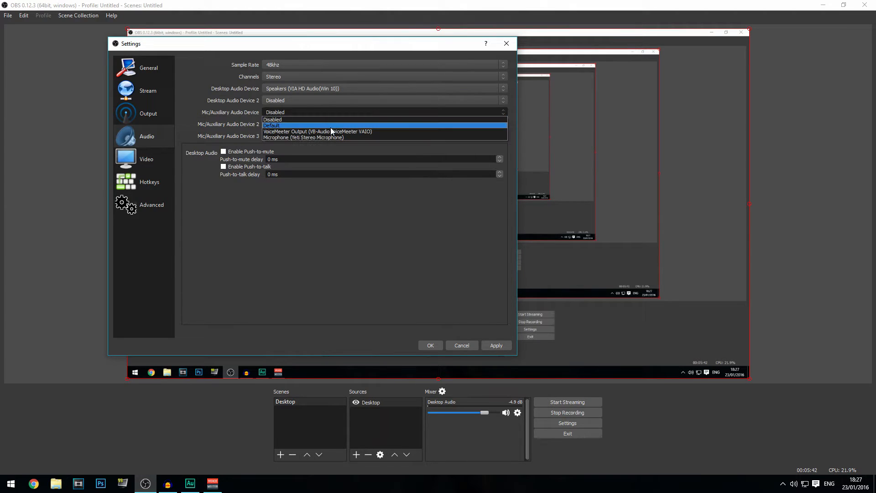
click(318, 111)
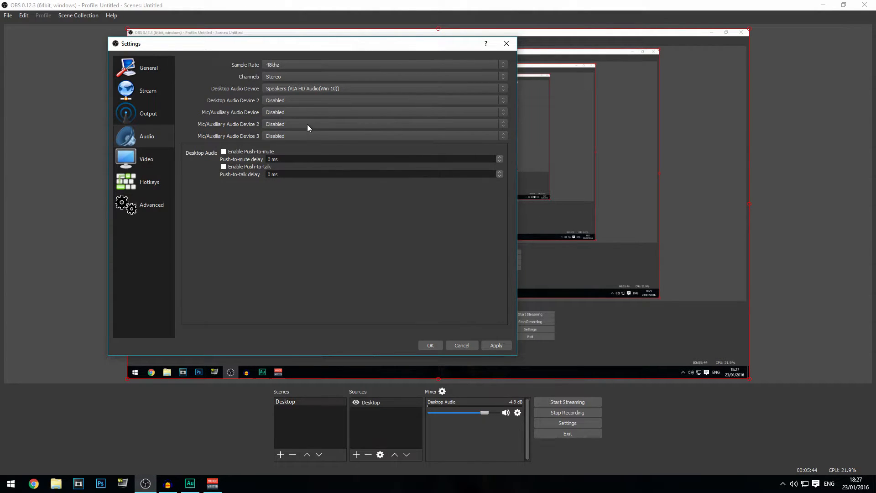
Examine the options for Mic/Auxiliary Audio Device 2, keeping it Disabled
click(307, 124)
click(285, 125)
click(292, 132)
click(269, 127)
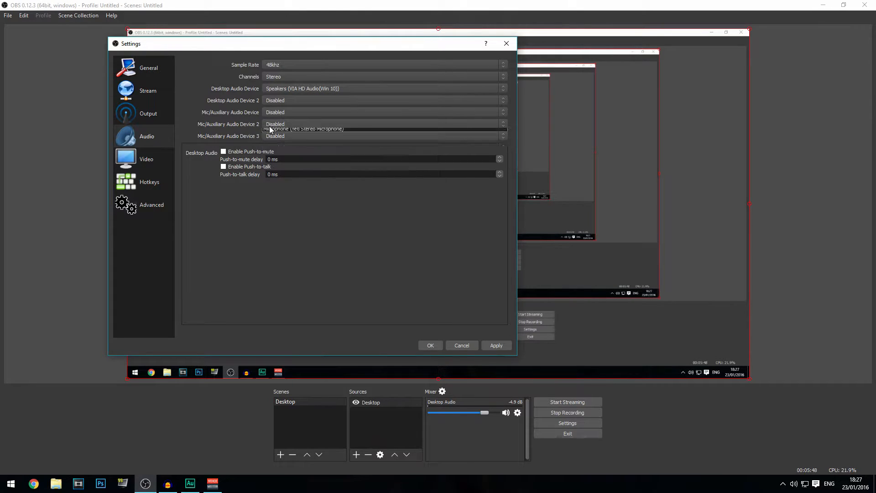
click(269, 130)
click(272, 125)
click(148, 113)
click(163, 144)
Examine the options for Mic/Auxiliary Audio Device 3, keeping it Disabled
click(282, 136)
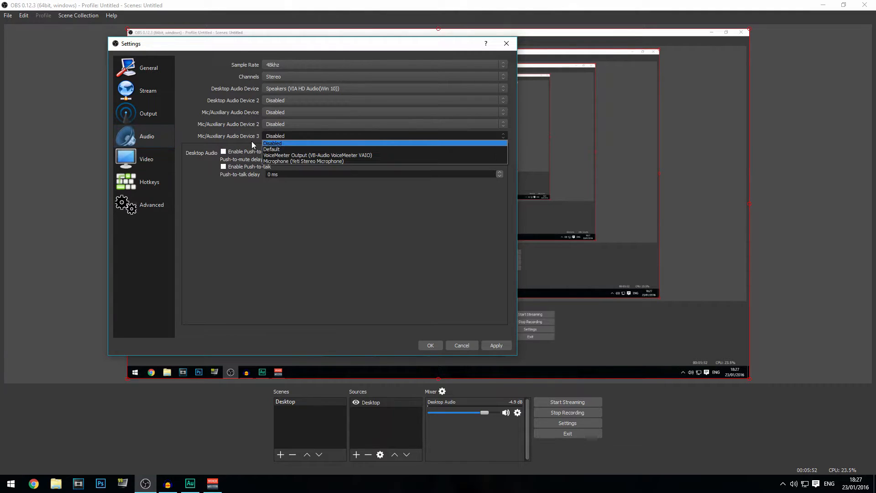
click(281, 136)
click(281, 136)
click(281, 137)
click(281, 136)
click(272, 134)
click(275, 135)
click(277, 143)
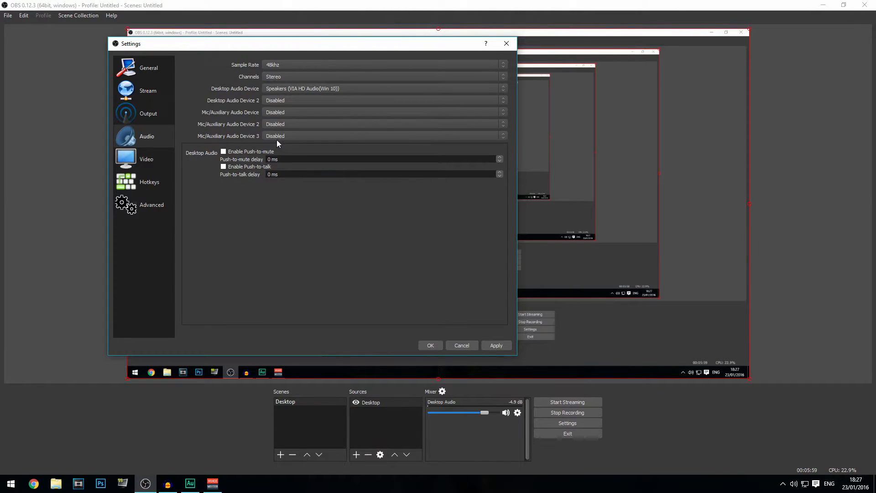
Review the base and output resolutions, downscale filter and FPS in the video settings
click(149, 158)
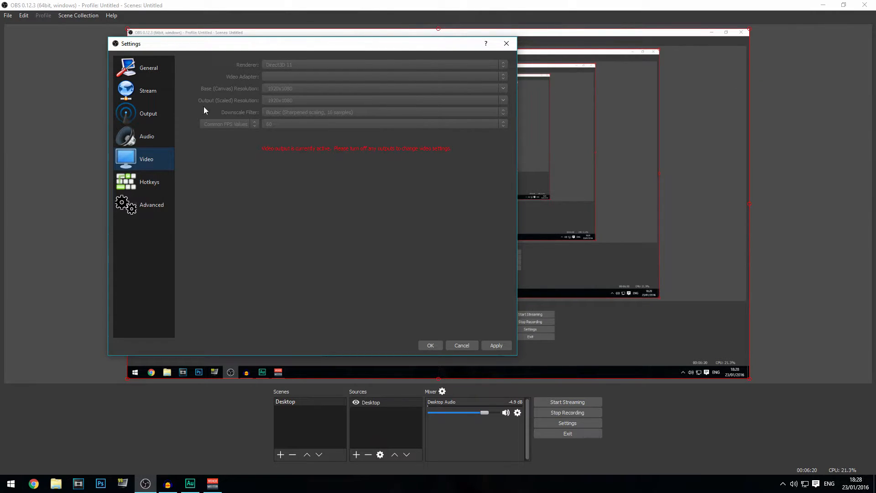
click(159, 185)
click(156, 169)
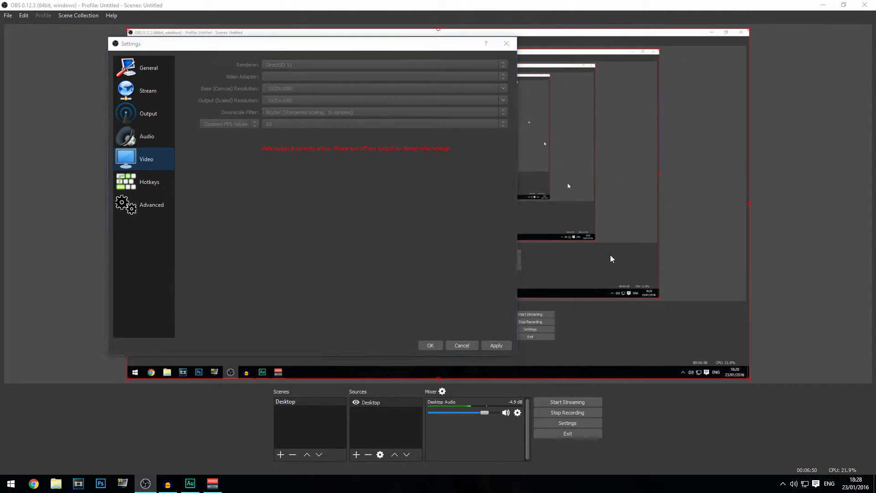
Minimize OBS and open the Windows advanced display settings from the desktop
click(825, 4)
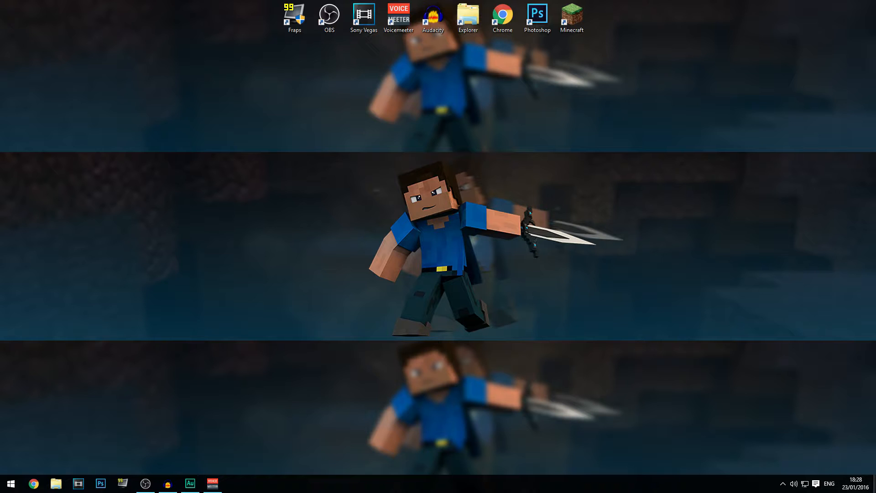
right_click(560, 205)
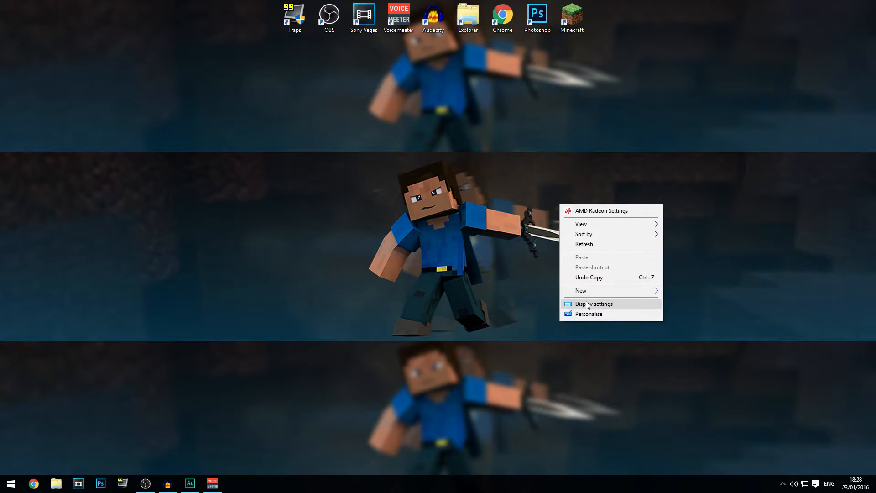
click(613, 304)
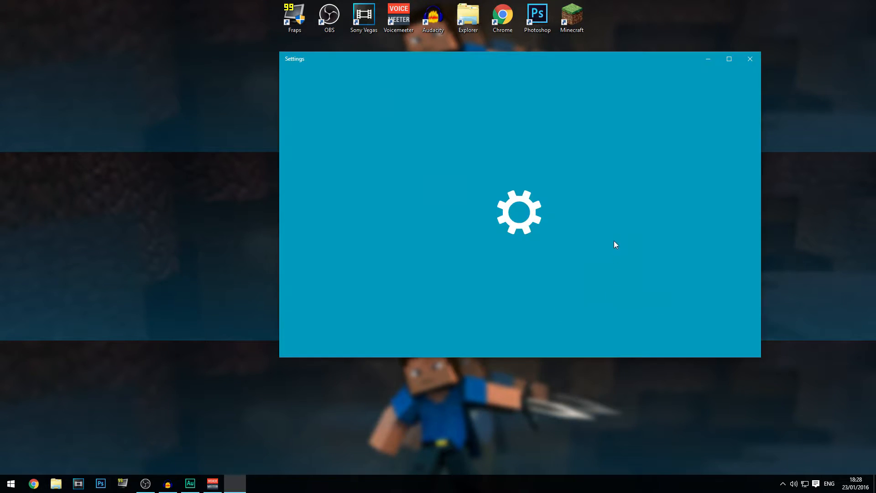
scroll(557, 238, down, 3)
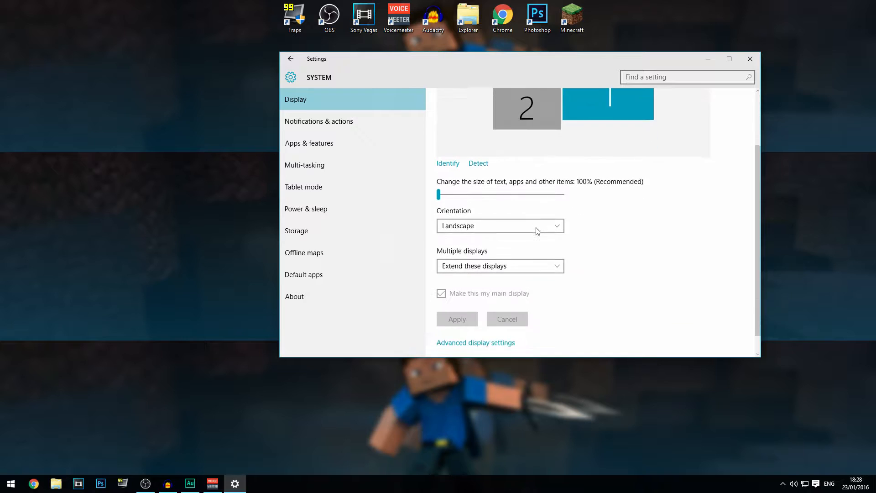
click(475, 325)
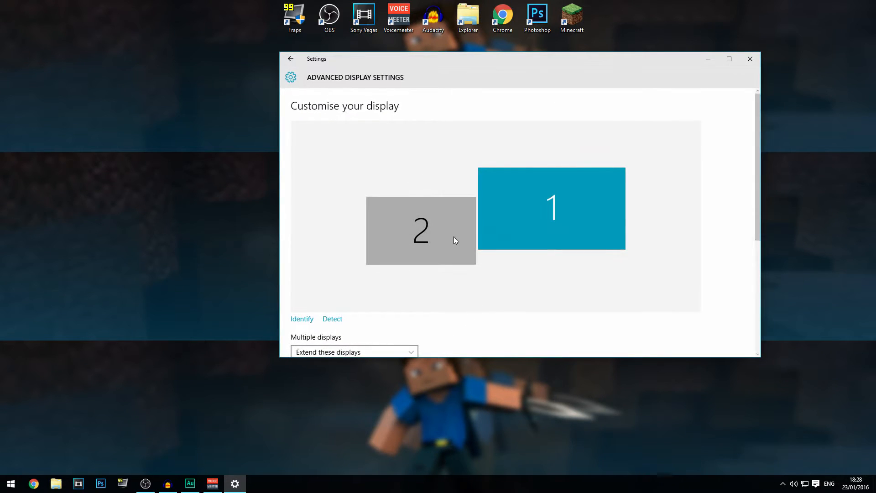
Examine the monitor's resolution and the list of available resolutions in the advanced display settings
scroll(453, 240, down, 2)
scroll(454, 240, up, 1)
scroll(434, 301, down, 3)
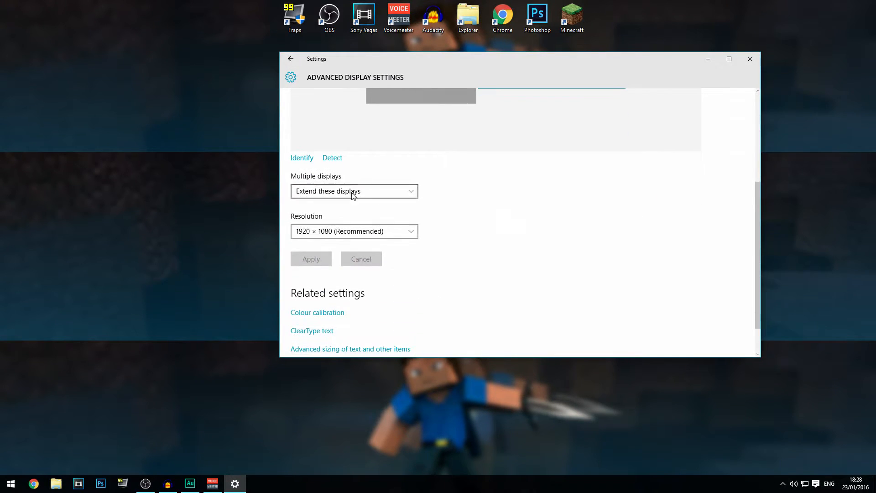
click(341, 229)
click(450, 248)
click(388, 233)
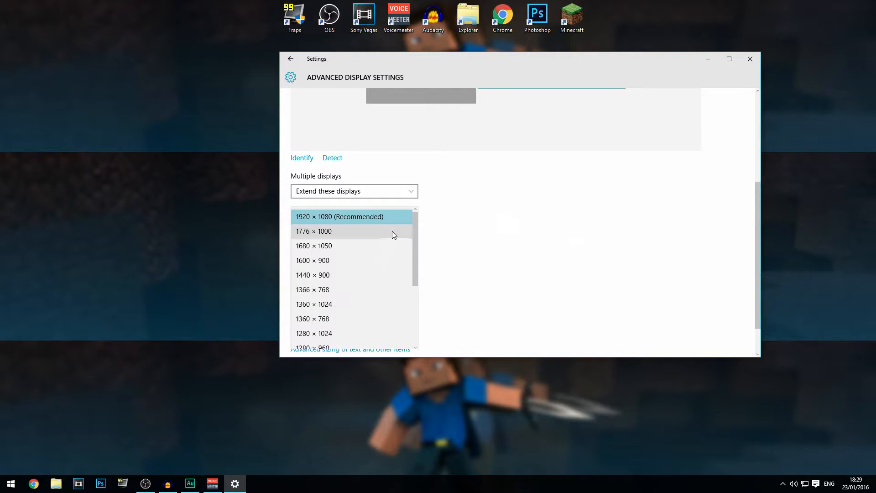
click(476, 221)
click(345, 228)
click(420, 226)
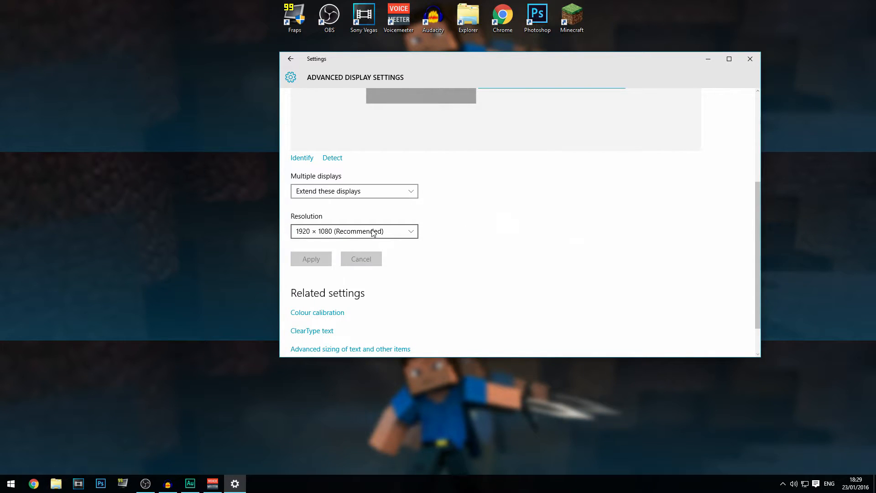
click(373, 232)
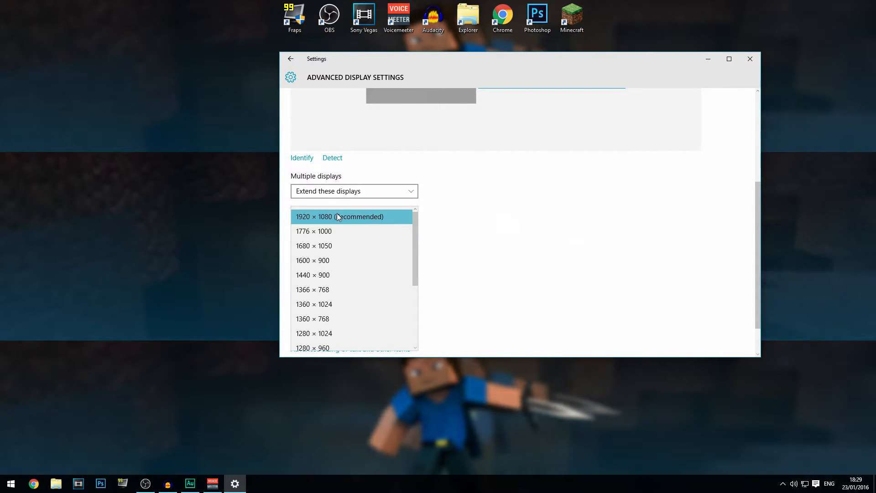
Keep the display resolution at 1920 × 1080 and return to OBS to review the start and stop recording hotkeys
click(347, 221)
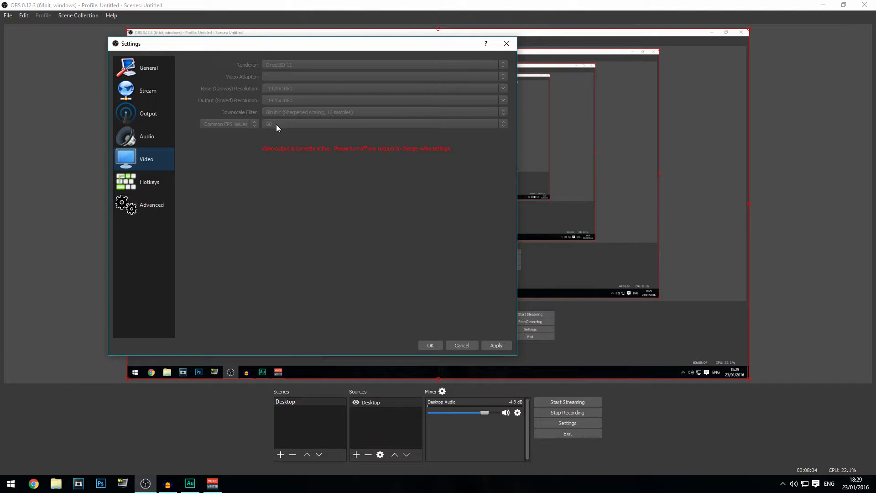
click(158, 181)
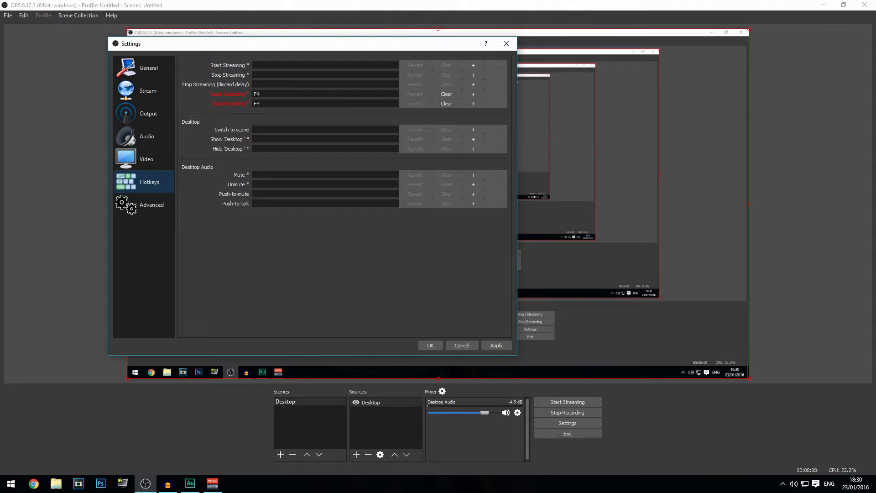
mouse_move(259, 94)
mouse_down()
mouse_move(256, 87)
mouse_move(250, 95)
mouse_up()
click(260, 94)
click(260, 94)
click(260, 94)
click(270, 95)
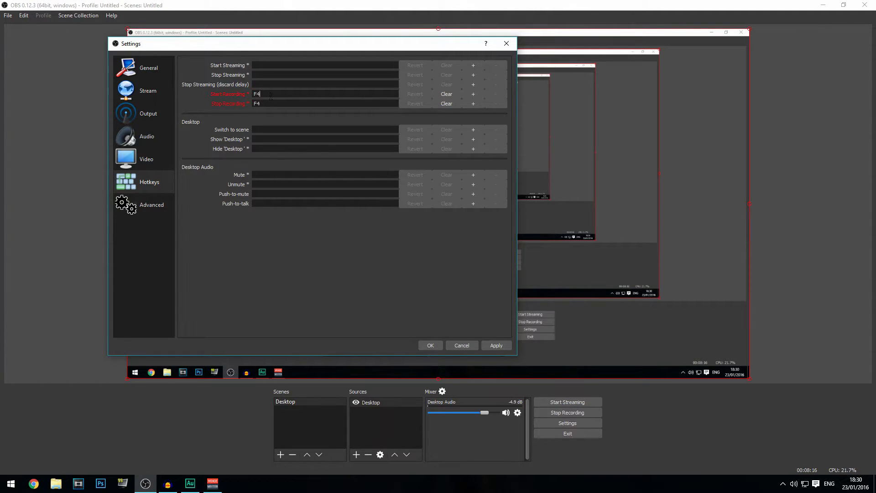
drag(261, 94, 257, 94)
click(257, 94)
Review the audio buffering time and automatic reconnect options in the OBS advanced settings, and accept the settings
click(146, 208)
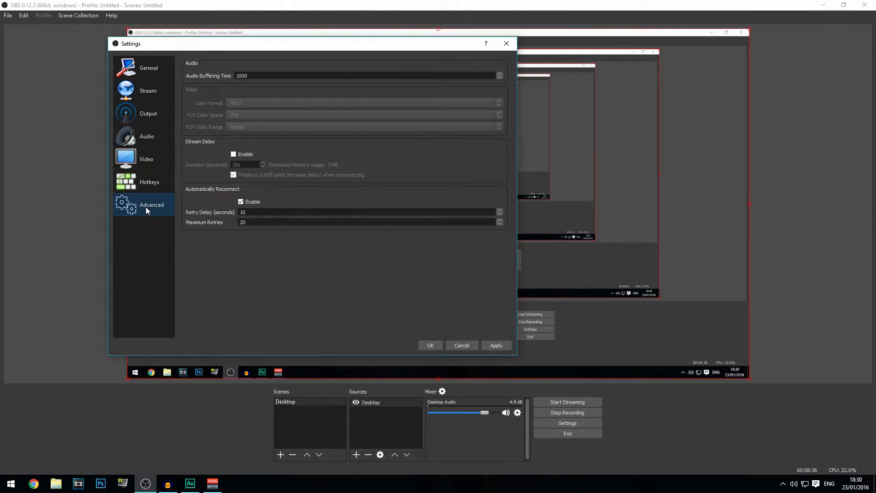
click(266, 77)
double_click(266, 76)
click(269, 77)
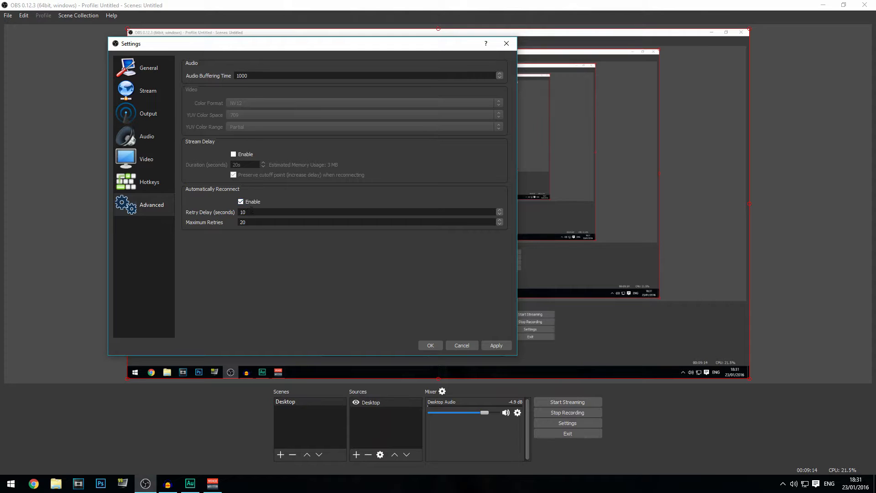
click(261, 221)
click(432, 348)
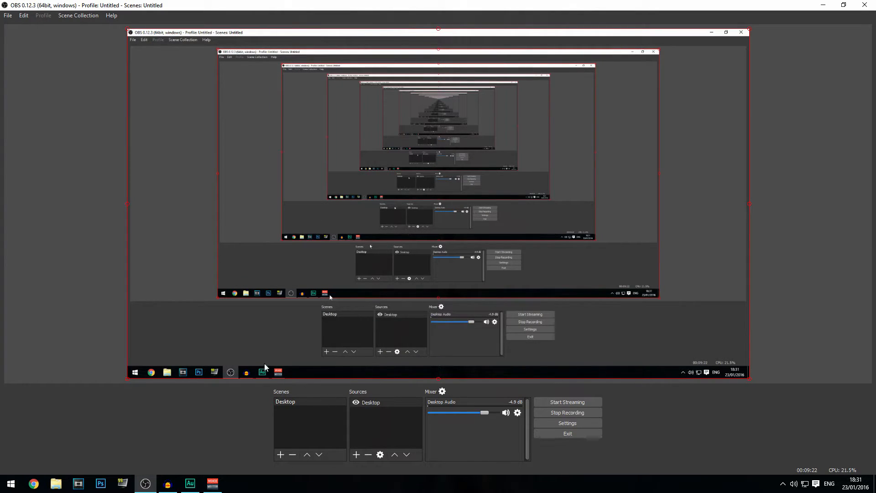
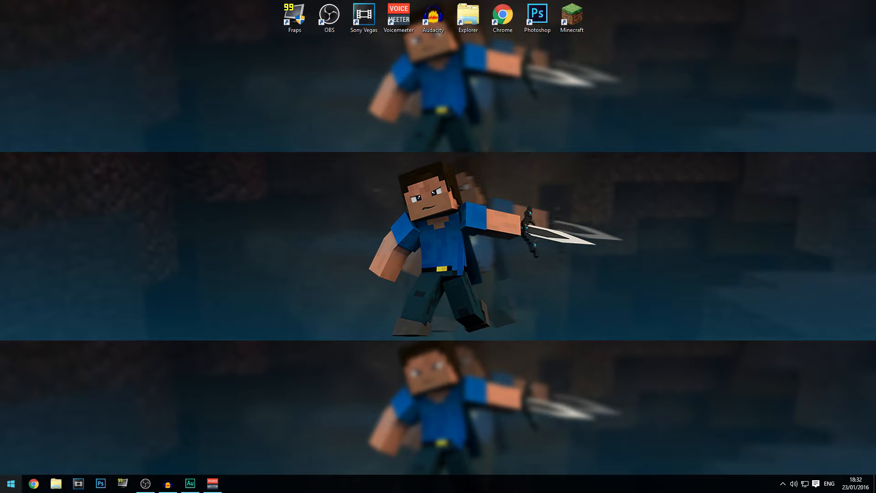
Launch Audacity from the desktop and bring up the VoiceMeeter window over it
click(11, 483)
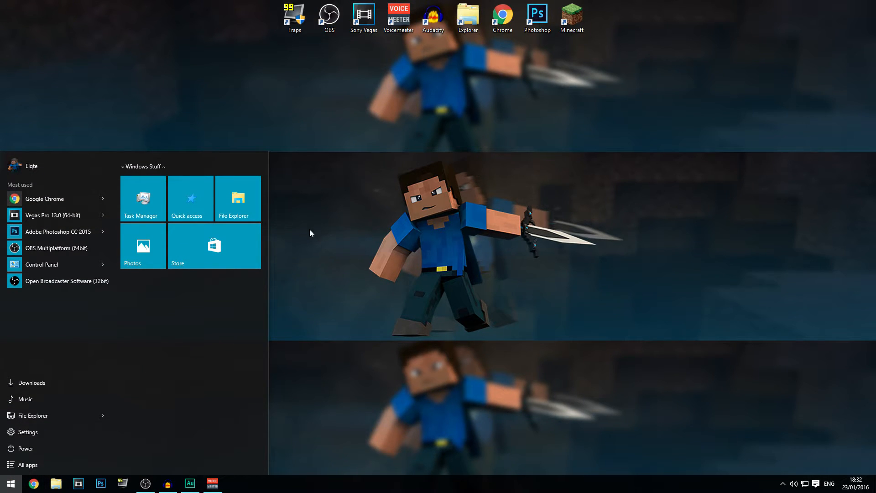
click(344, 317)
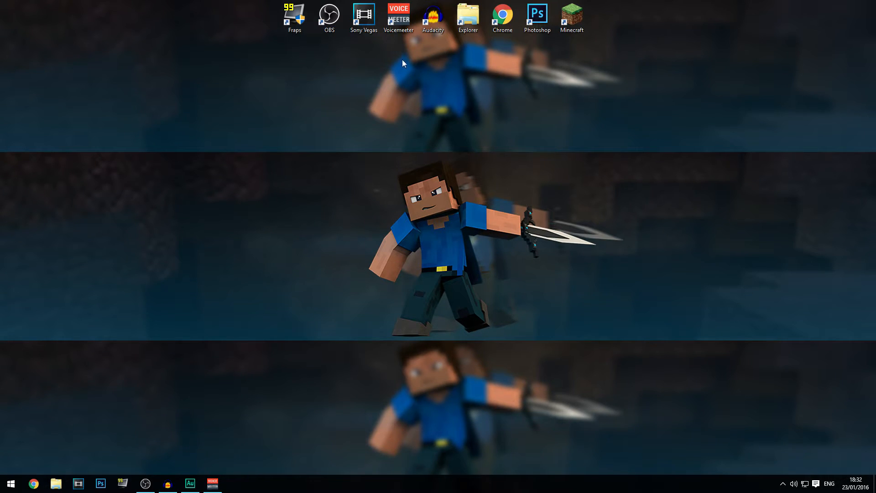
double_click(431, 24)
click(213, 483)
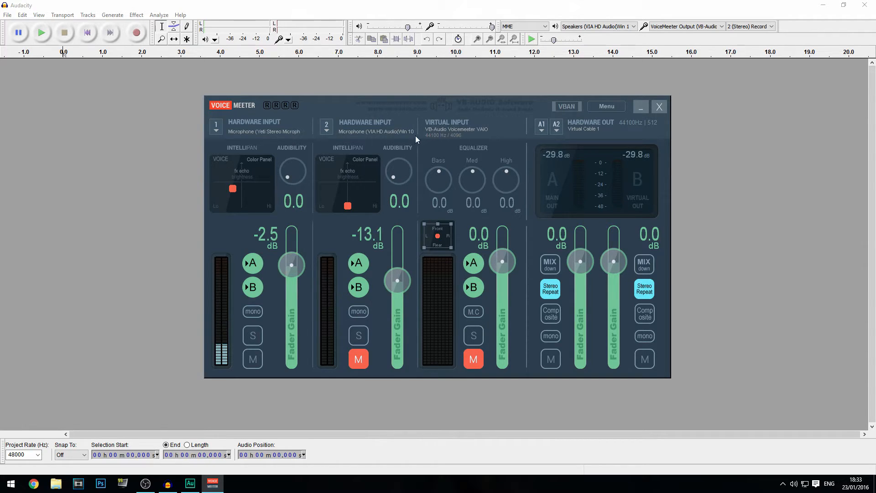
Examine the device choices for hardware input 2 and the hardware output in VoiceMeeter, and minimize its window
click(379, 132)
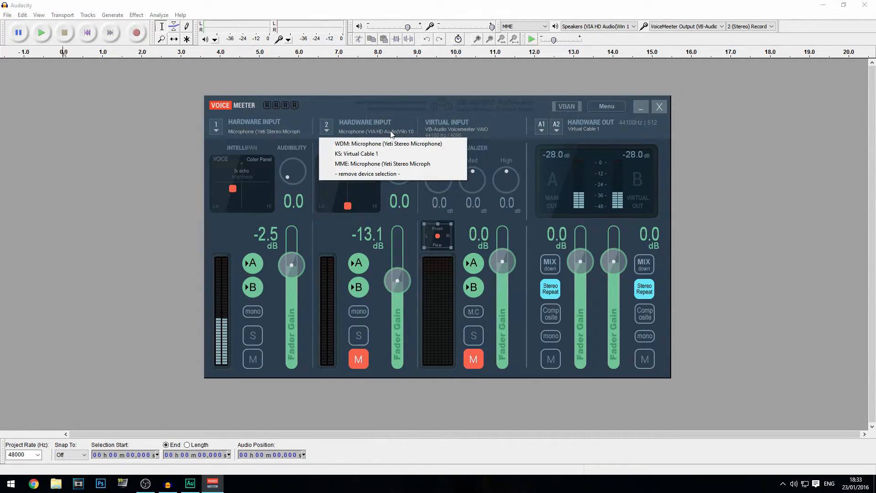
click(458, 133)
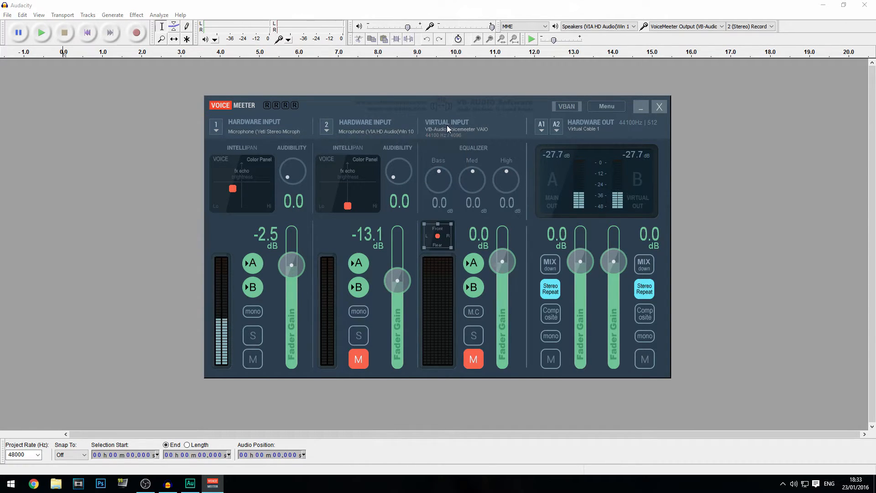
click(580, 124)
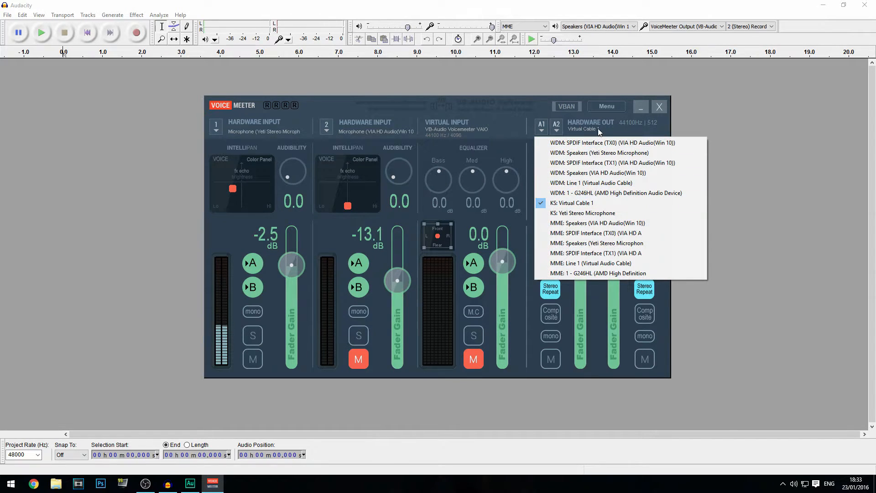
click(595, 109)
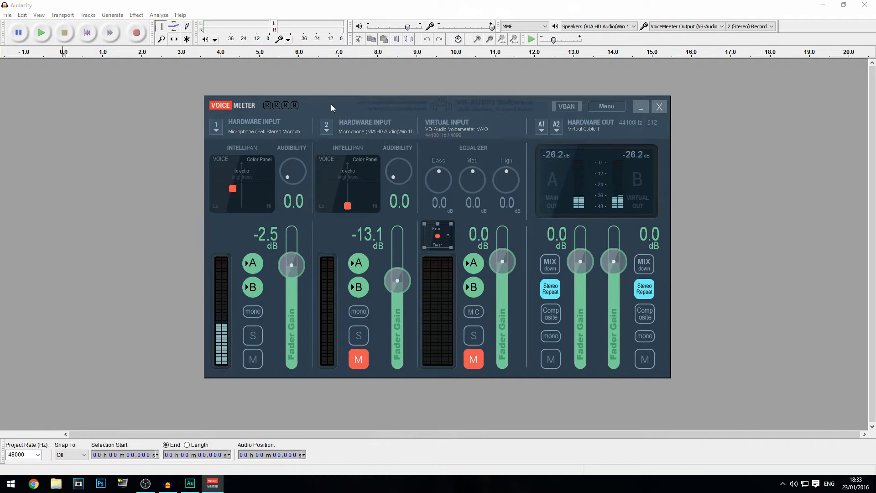
drag(331, 107, 318, 94)
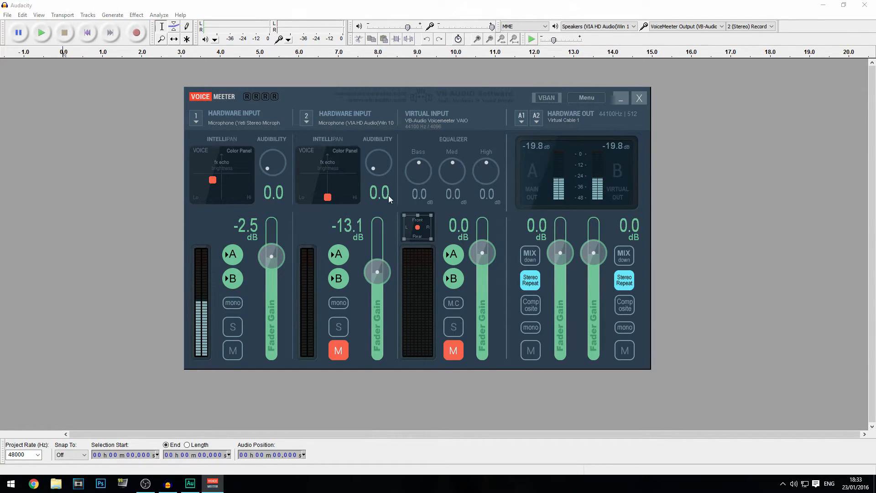
click(619, 98)
Keep the VIA HD Audio speakers for playback in Audacity and choose VoiceMeeter Output with 2 (Stereo) channels for recording
click(595, 27)
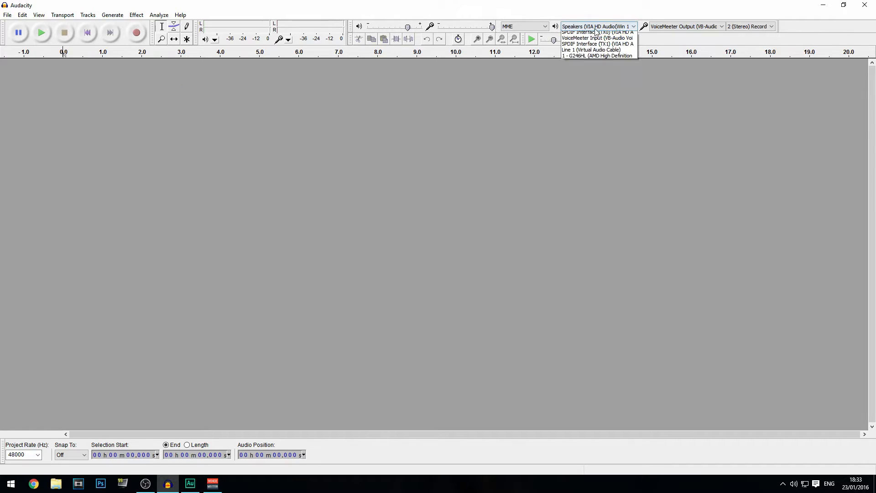
click(587, 42)
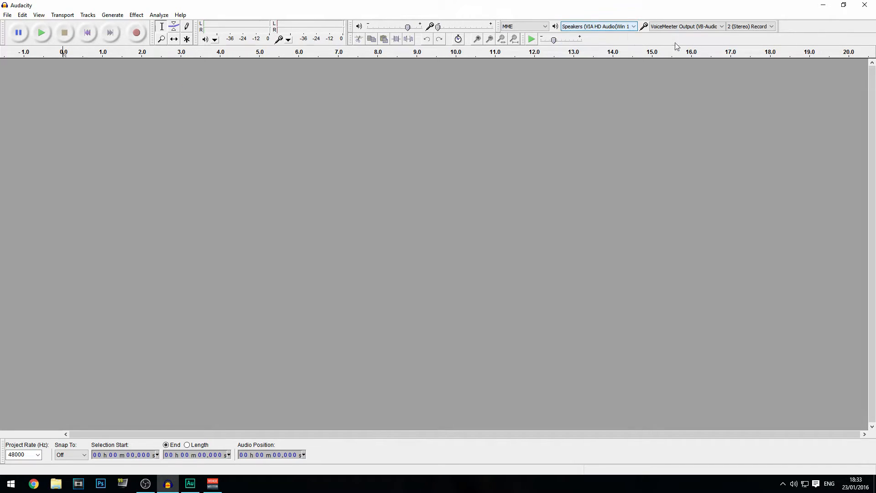
click(684, 27)
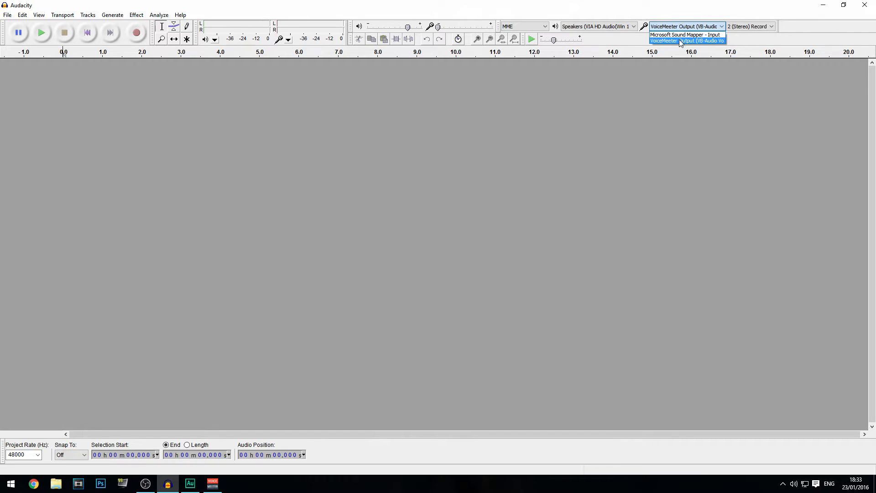
click(683, 40)
click(762, 26)
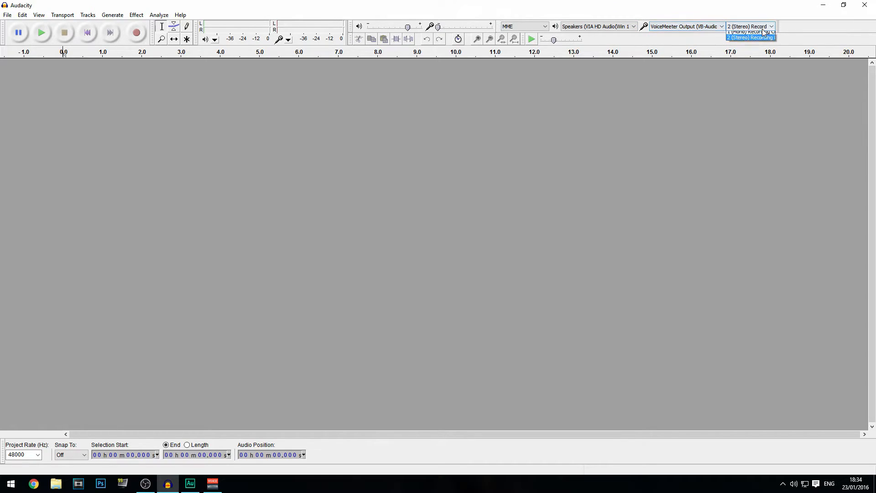
click(757, 41)
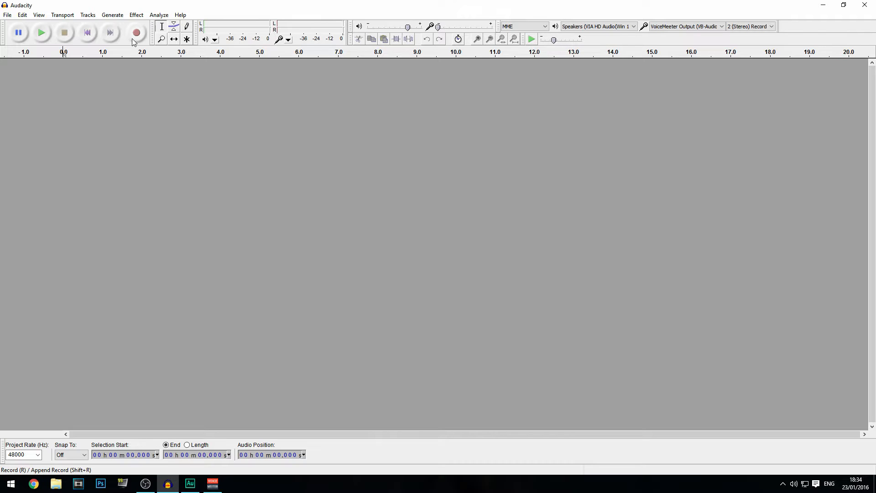
Record a spoken stereo test clip about 13 seconds long and play it from around the 5-second mark
click(133, 39)
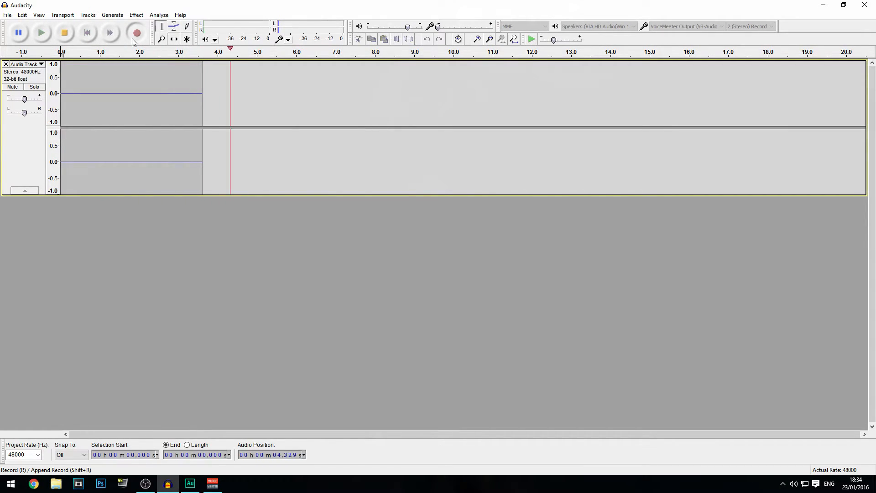
click(134, 16)
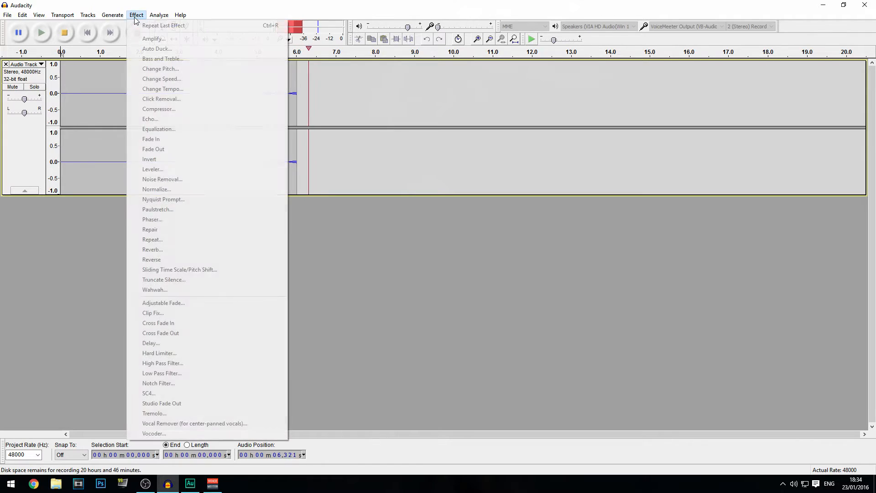
click(134, 17)
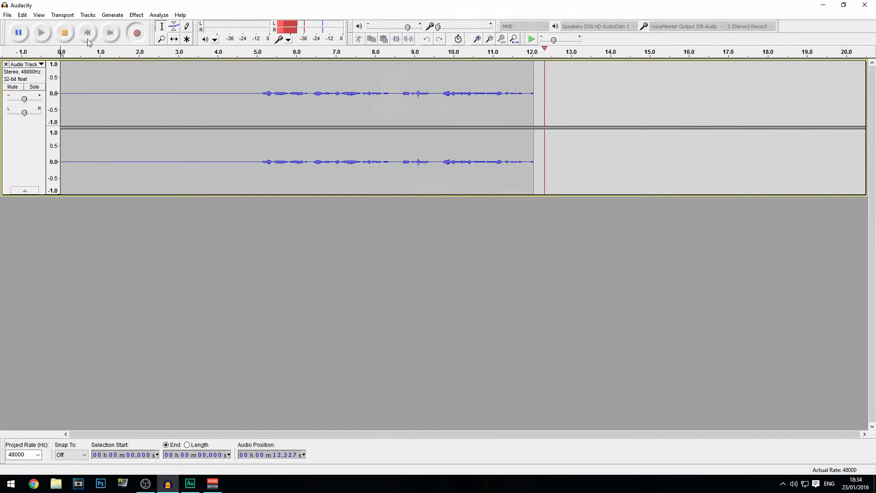
click(64, 33)
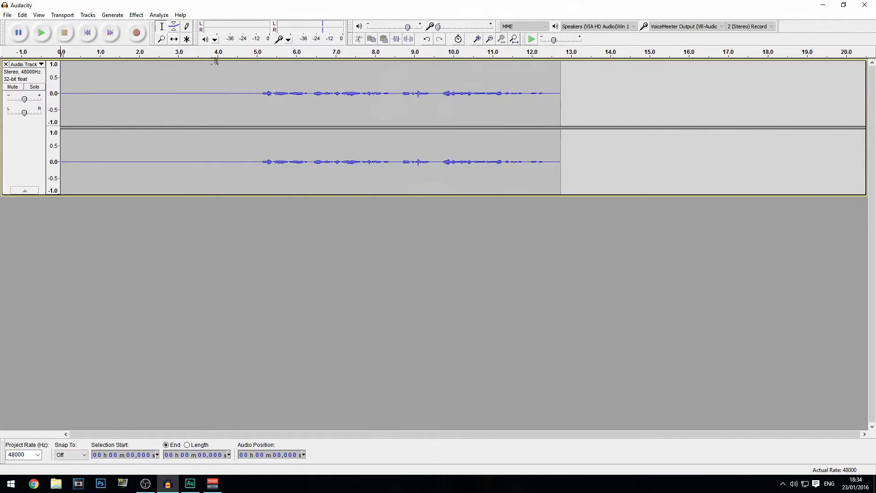
click(256, 54)
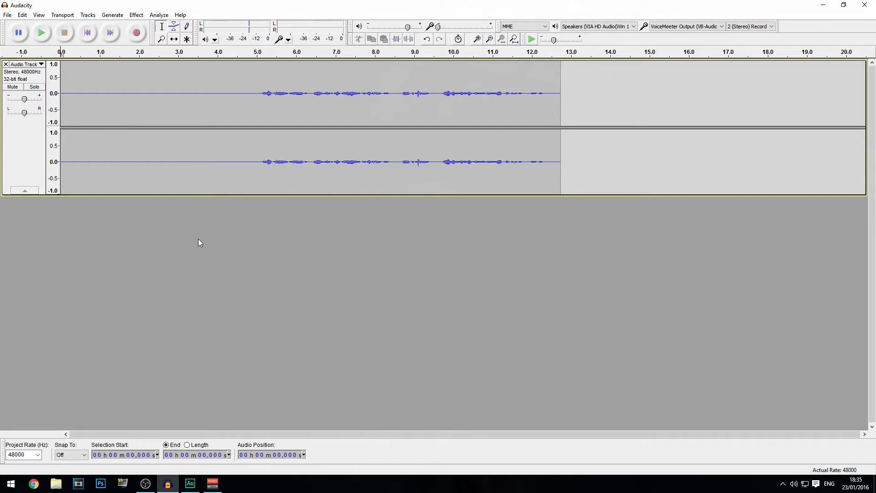
Review the list of audio effects available for the recorded track
click(136, 15)
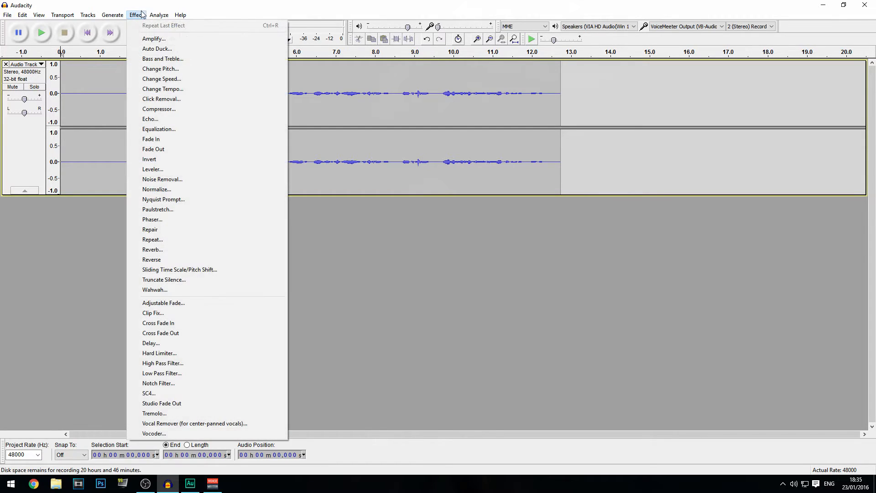
click(283, 147)
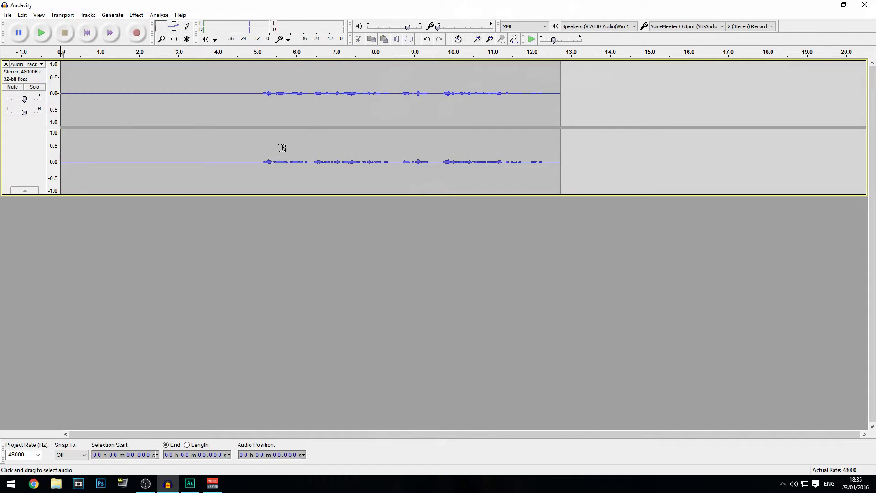
click(136, 14)
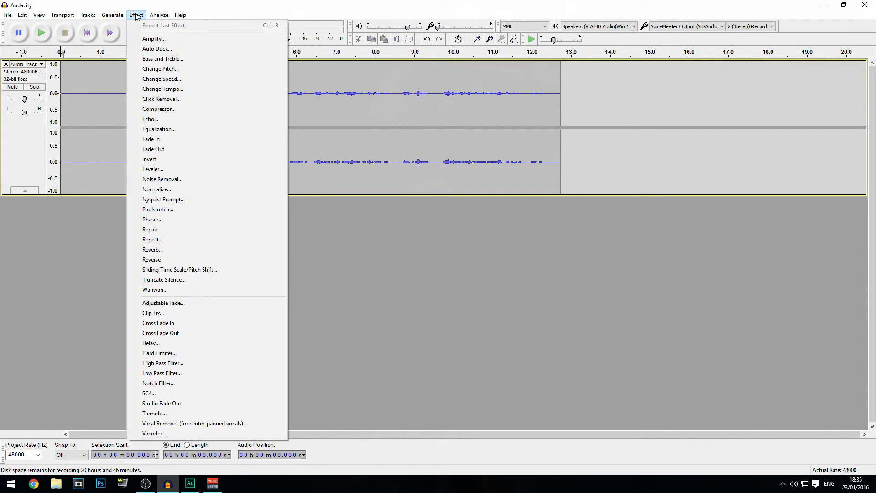
click(136, 16)
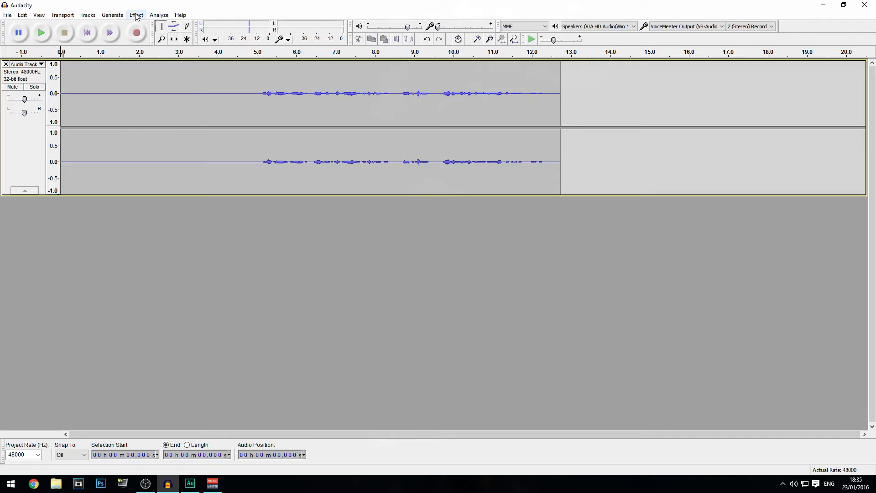
click(137, 16)
click(231, 111)
Highlight the silent lead-in of the recording, from about 5 seconds back to the start, and clear the selection
drag(259, 93, 54, 106)
click(205, 101)
drag(260, 97, 73, 100)
click(170, 98)
click(262, 98)
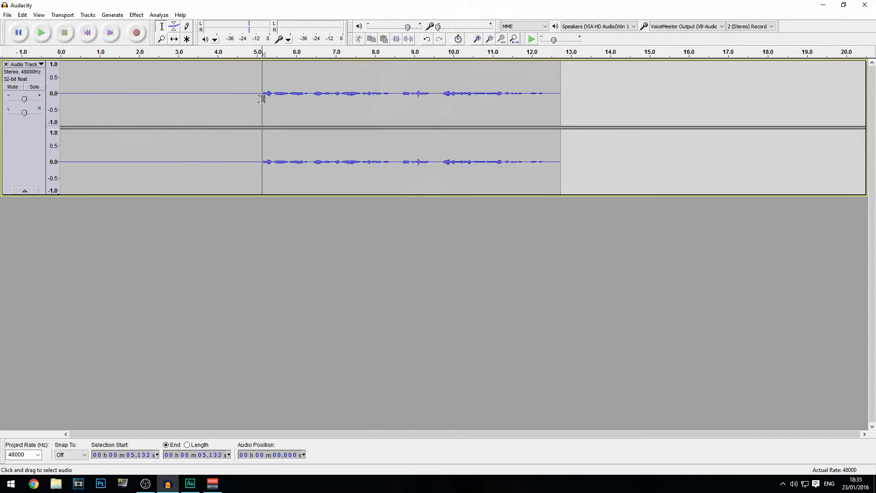
drag(262, 97, 60, 100)
click(172, 104)
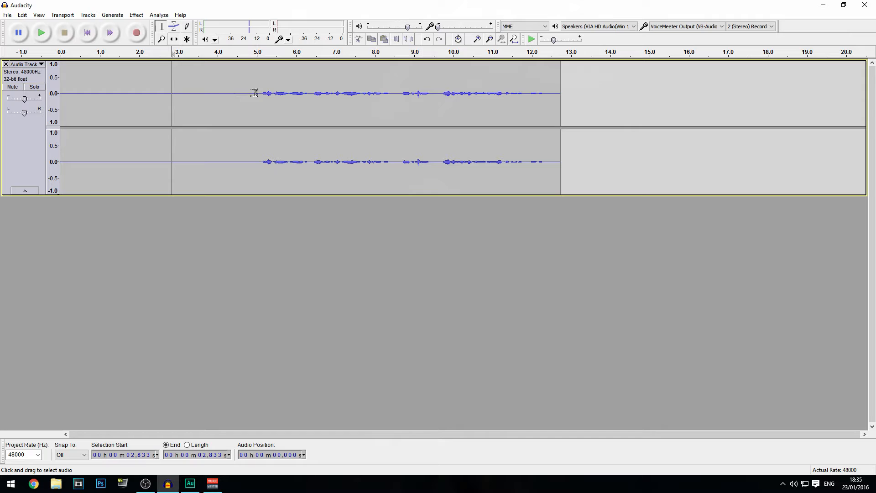
drag(255, 93, 60, 98)
click(216, 97)
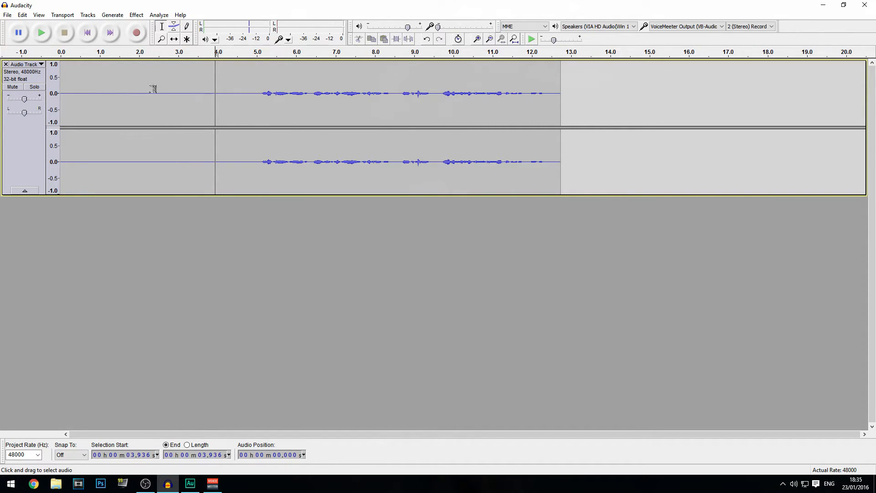
Open the Windows recording devices list, declining to disable driver enhancements for the VIA HD Audio speakers
click(795, 485)
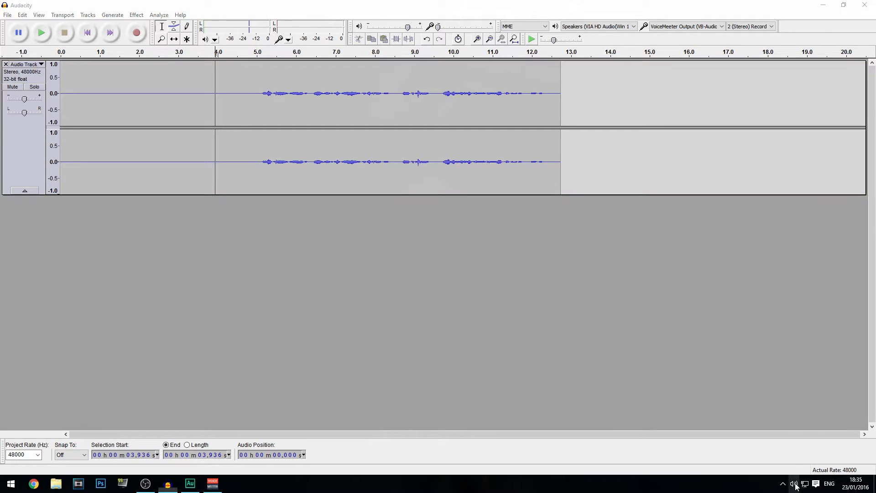
right_click(795, 486)
click(800, 456)
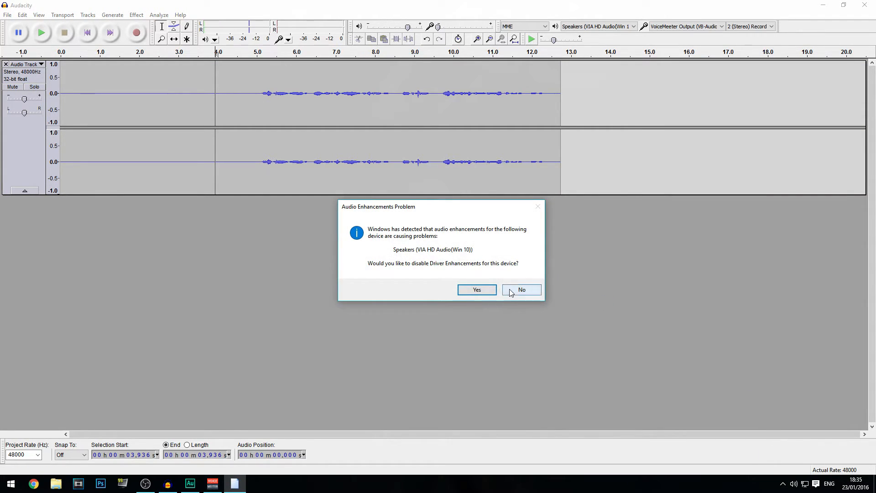
click(518, 289)
click(519, 288)
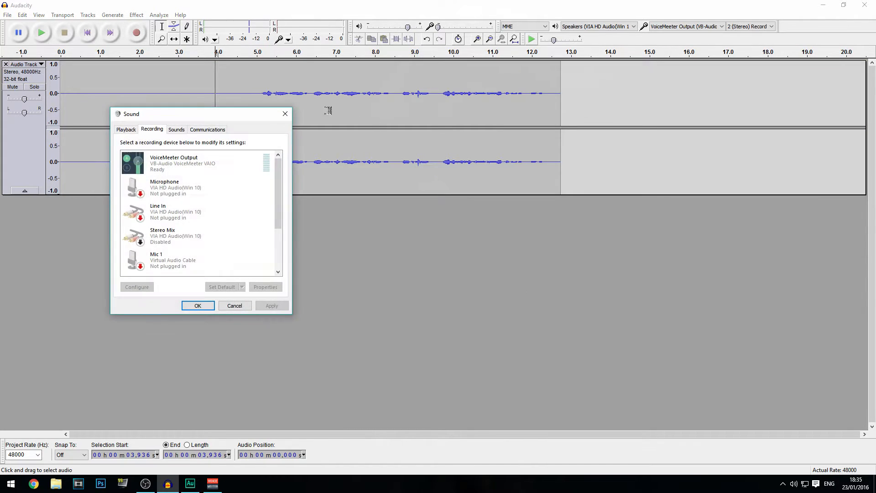
Check the input level of the Yeti Stereo Microphone in its device properties and close them without changes
click(199, 161)
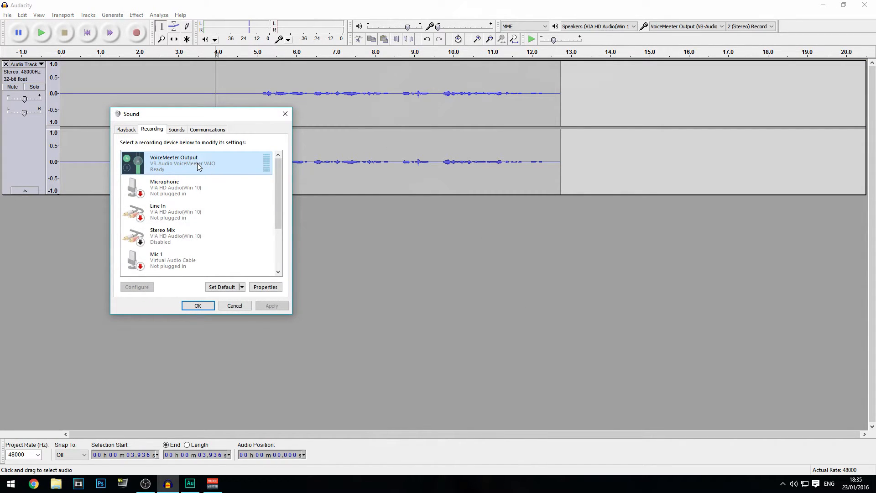
scroll(223, 167, down, 2)
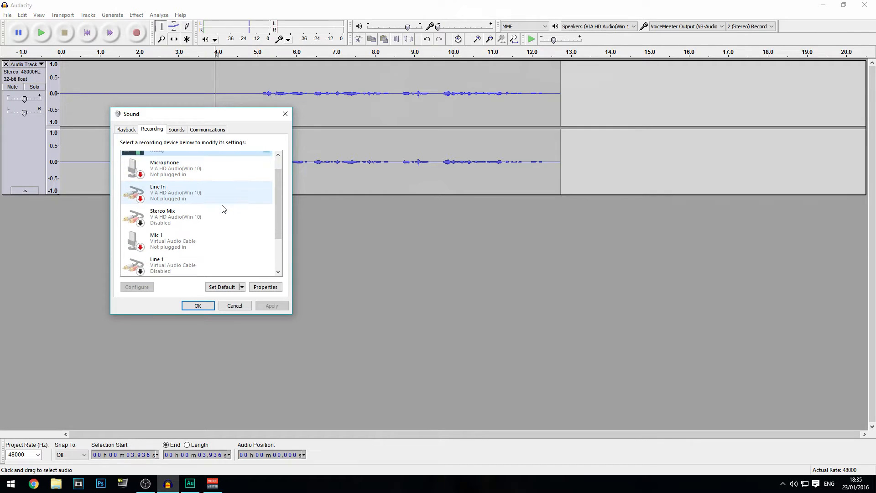
scroll(167, 238, down, 1)
scroll(169, 243, down, 2)
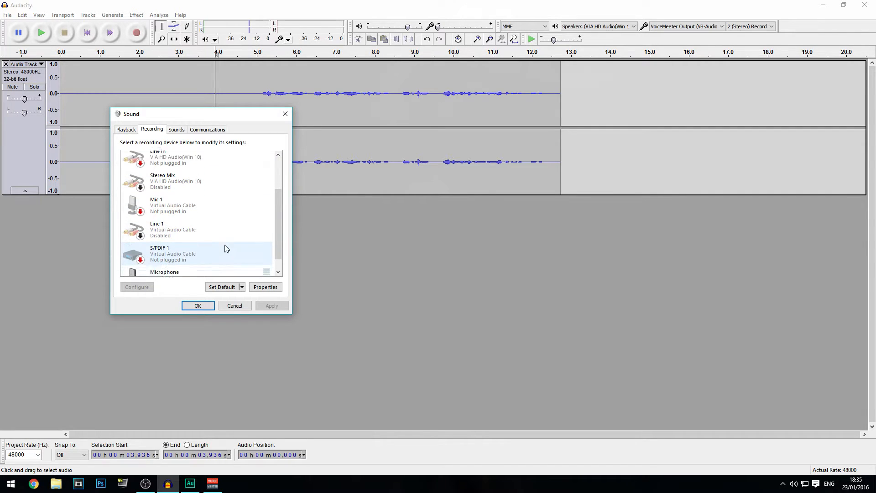
double_click(214, 254)
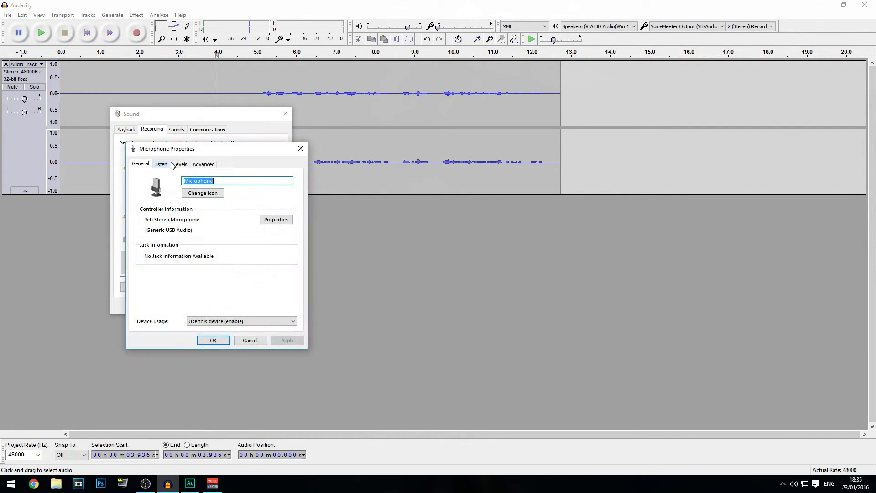
click(164, 165)
click(178, 164)
click(300, 148)
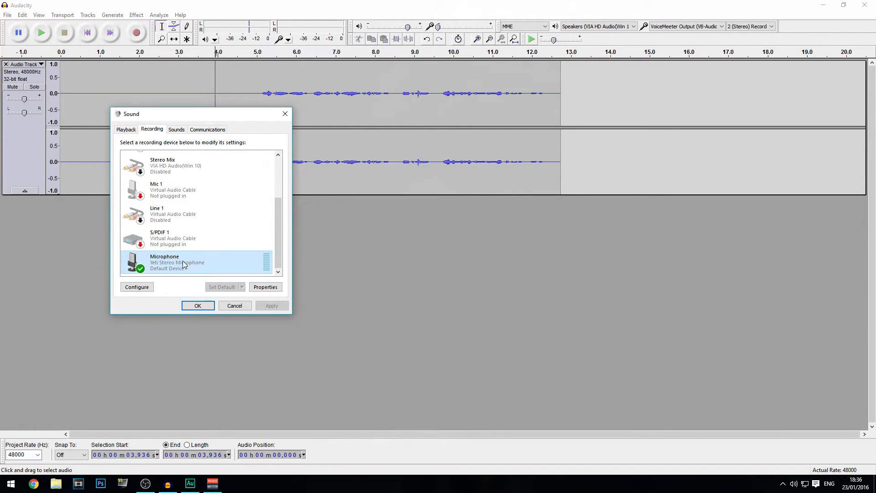
double_click(196, 259)
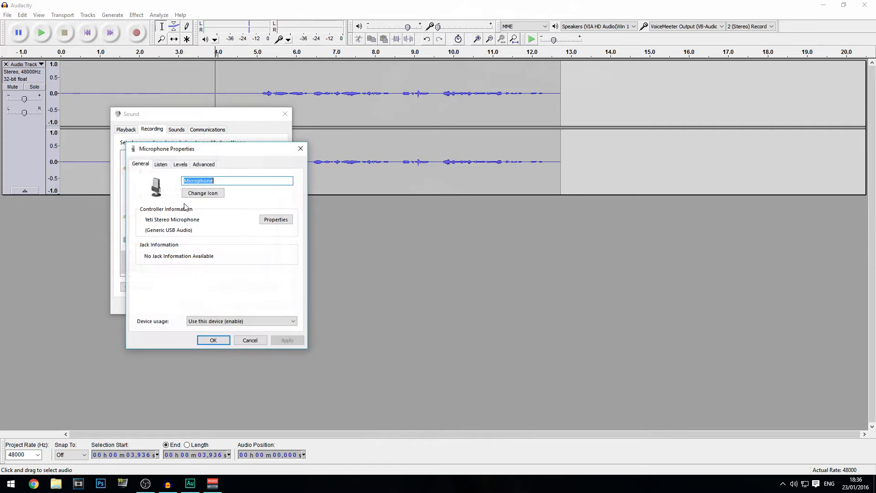
click(181, 164)
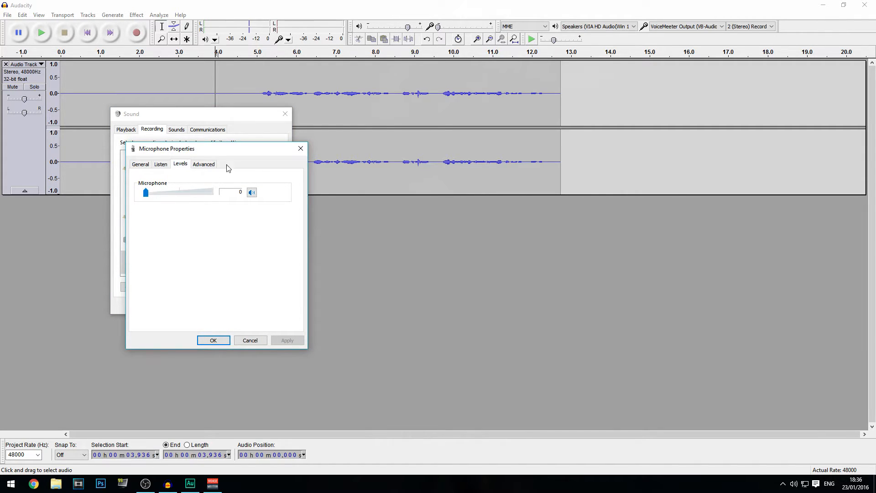
click(301, 148)
Check the VoiceMeeter Output recording levels, cancel its properties and close the Sound settings
scroll(167, 241, up, 3)
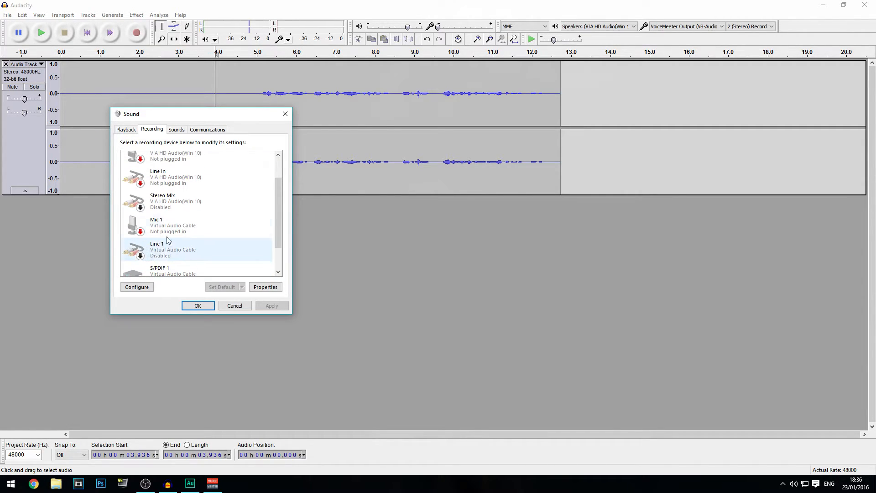
scroll(281, 201, up, 2)
double_click(183, 162)
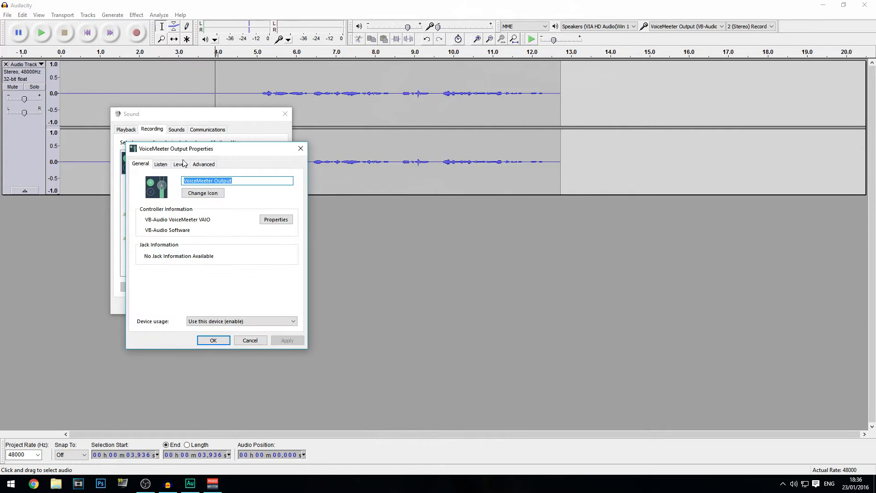
drag(193, 149, 252, 155)
click(352, 145)
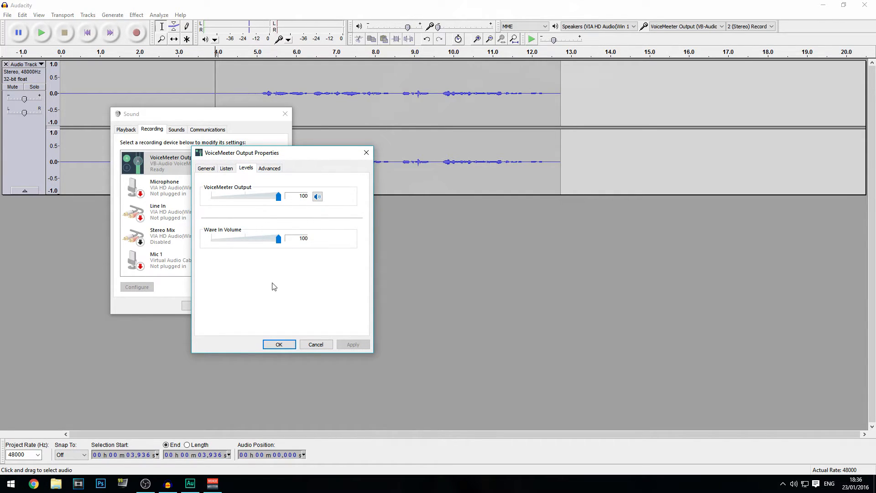
click(315, 344)
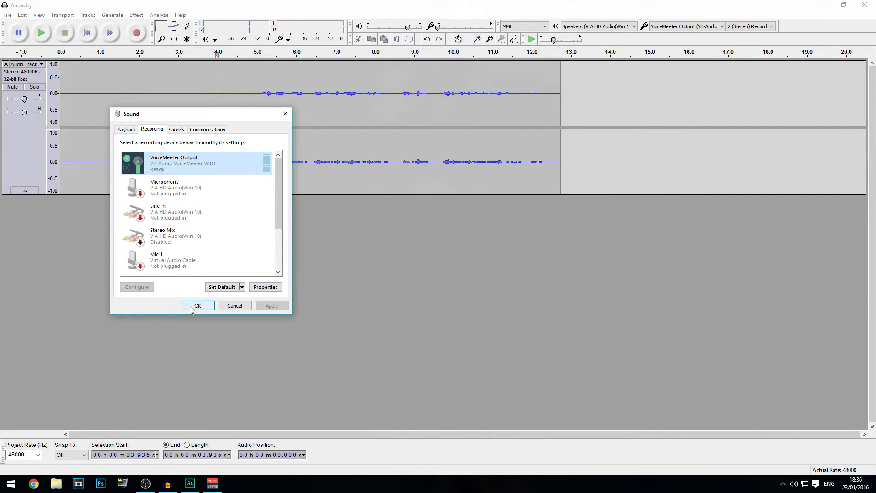
click(190, 305)
Select the silent lead-in from about 5.03 seconds back to the start and play a moment of it
drag(257, 109, 58, 78)
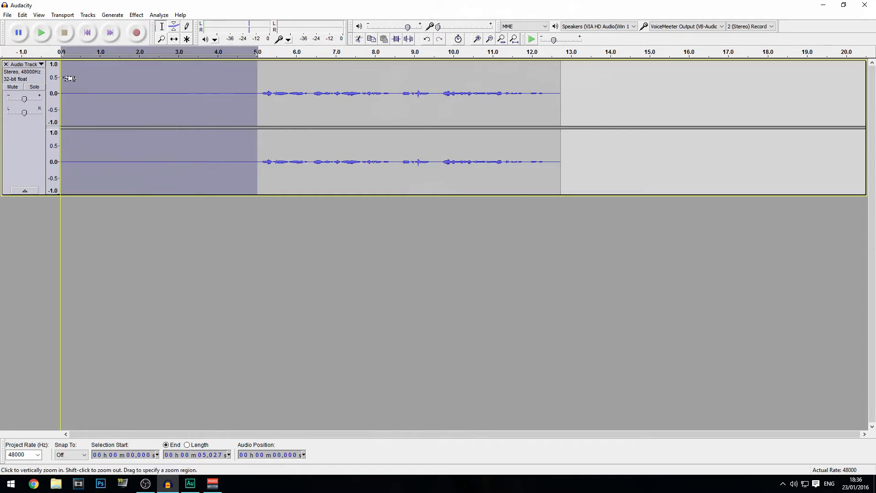
click(40, 34)
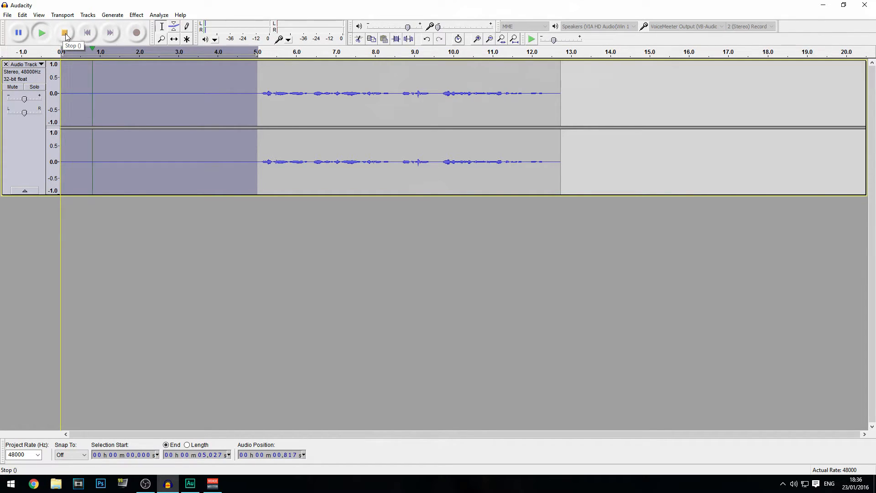
click(66, 36)
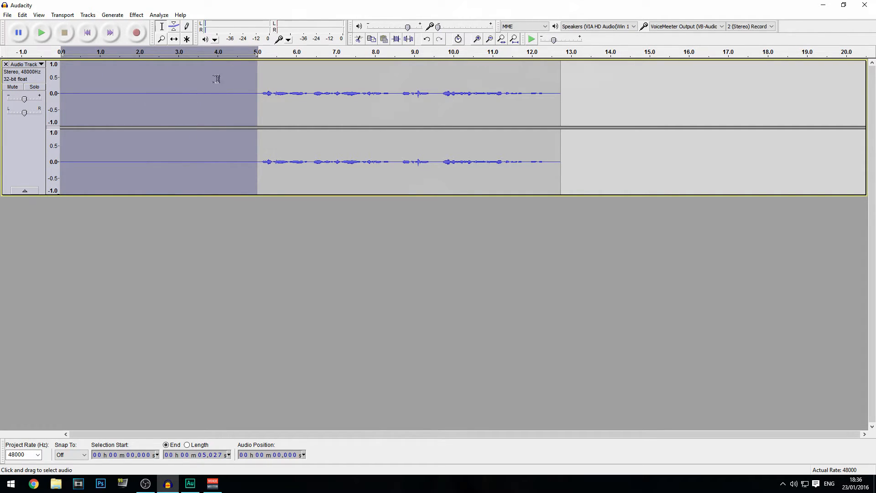
Select the silence from the start to about 5.07 seconds and capture it as the Noise Removal noise profile
drag(258, 89, 60, 91)
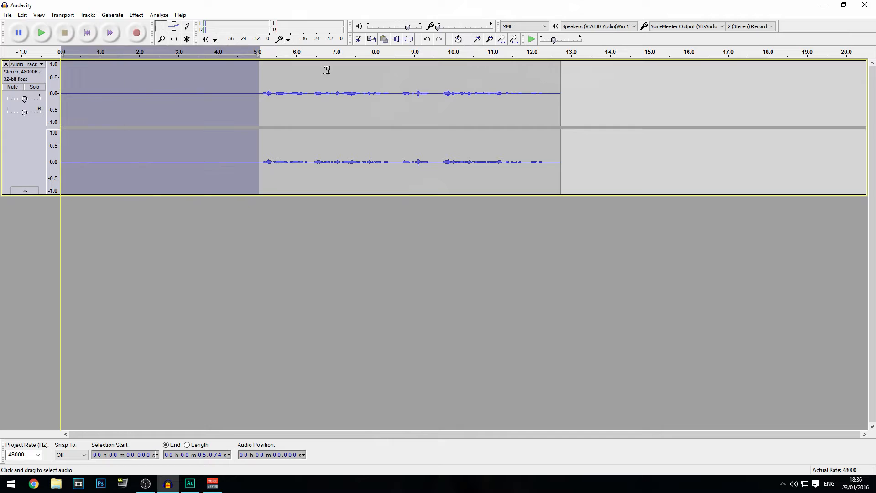
click(133, 15)
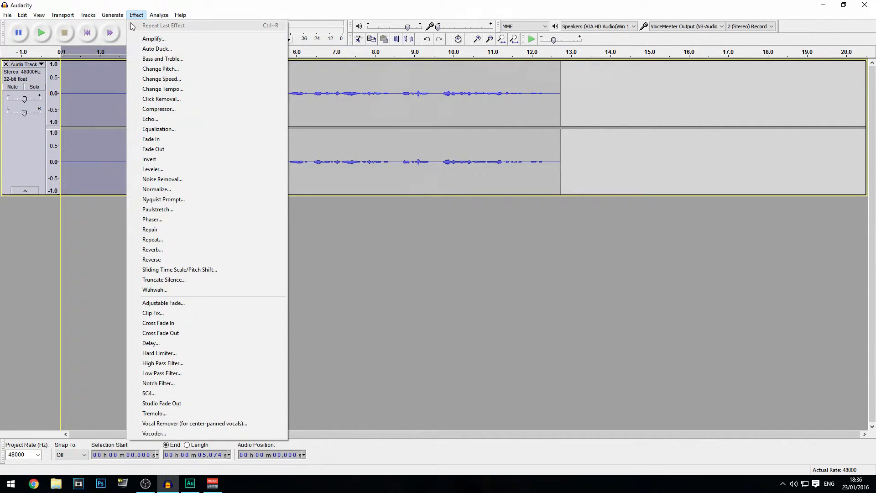
click(135, 18)
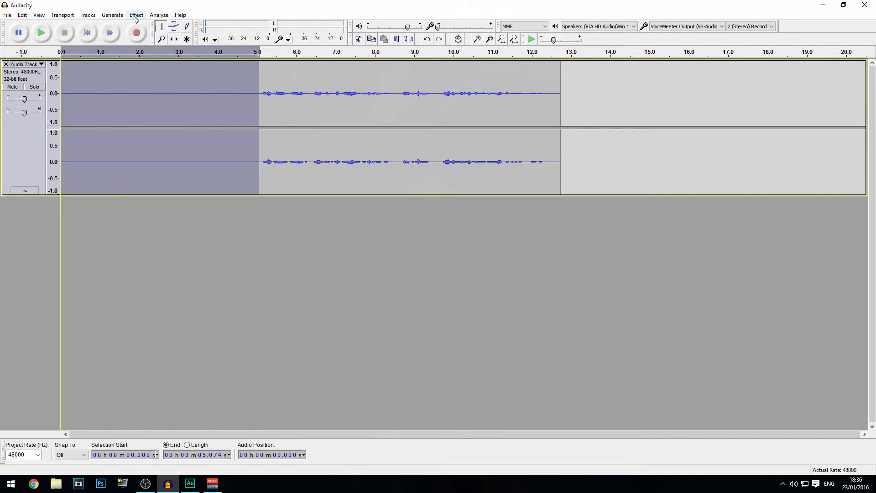
click(135, 16)
click(138, 16)
click(141, 16)
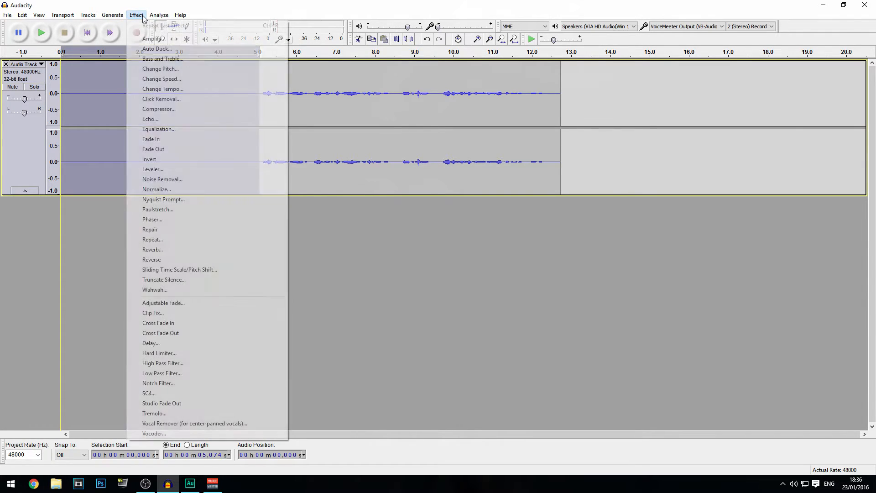
click(173, 179)
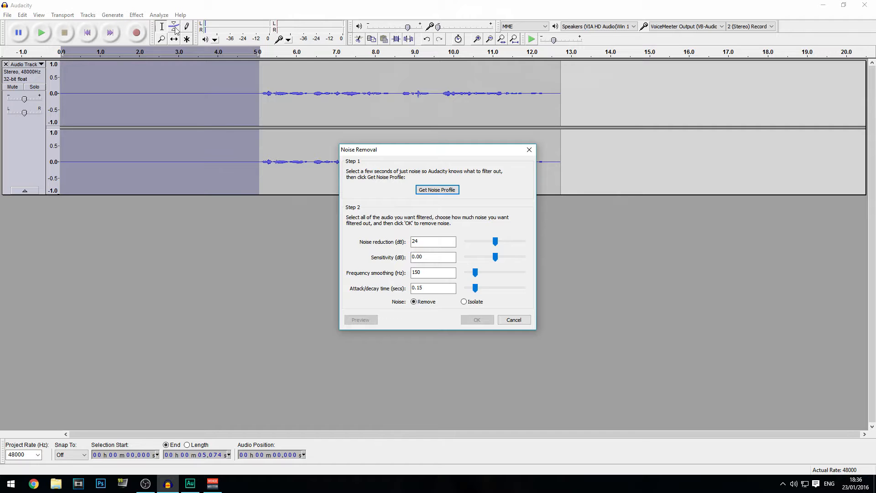
drag(373, 156, 178, 155)
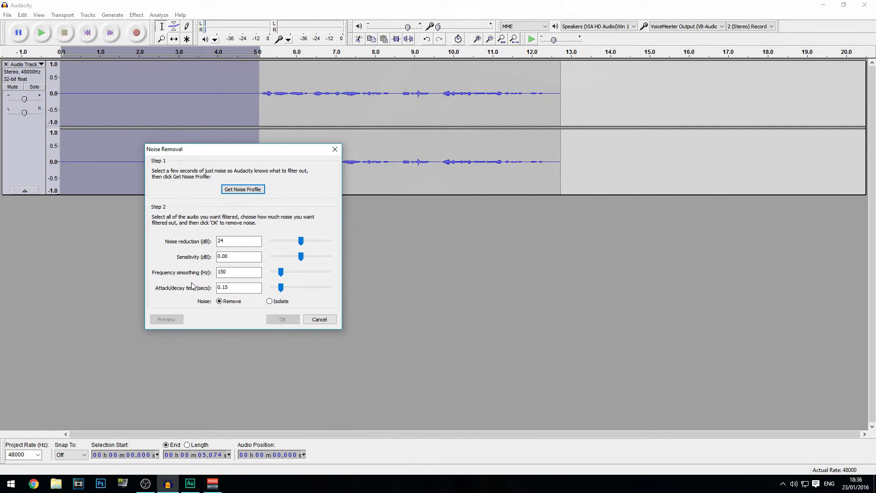
click(234, 287)
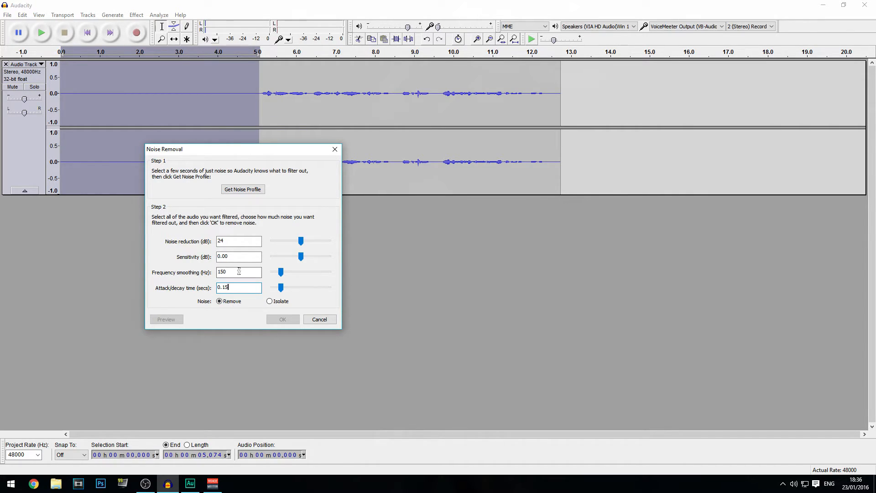
click(242, 189)
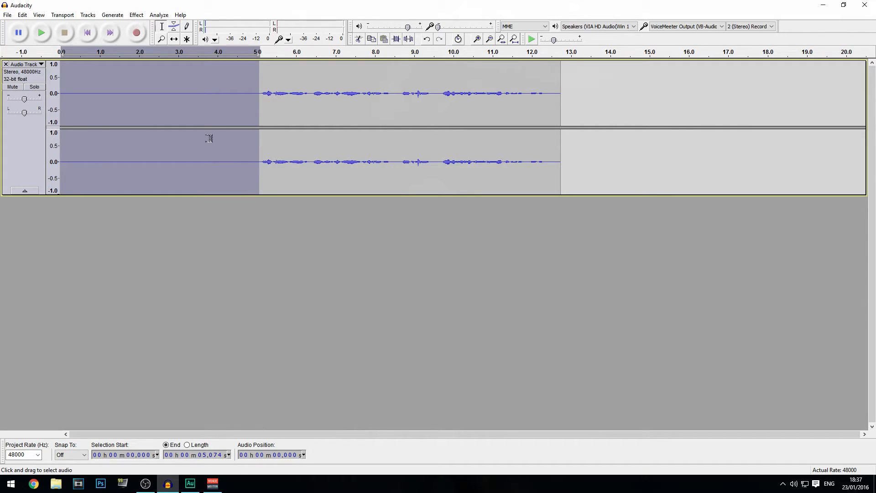
Apply Noise Removal to the entire track with 24 dB reduction, 0.00 dB sensitivity, 150 Hz frequency smoothing and 0.15 s attack/decay time
click(231, 108)
key(ctrl+a)
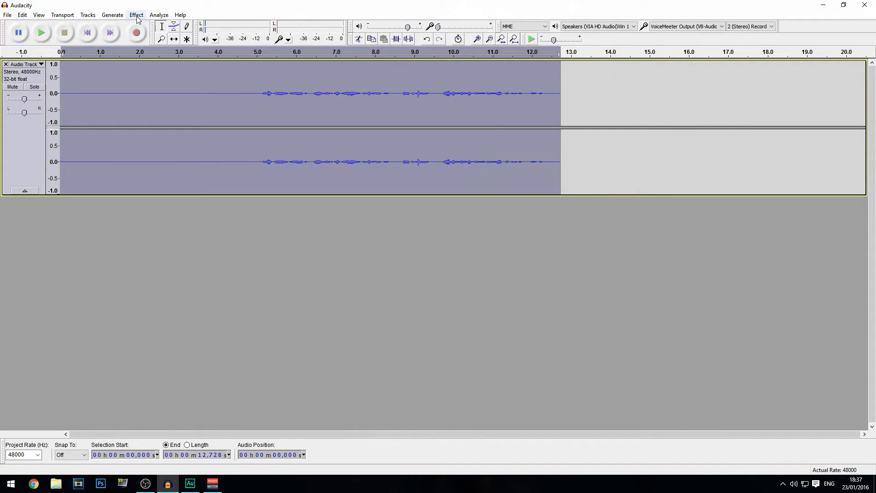
click(137, 18)
key(Escape)
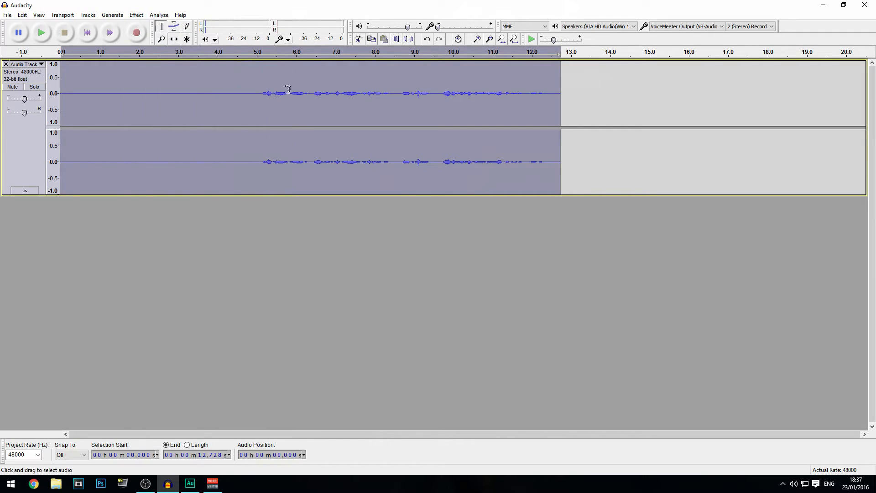
click(136, 16)
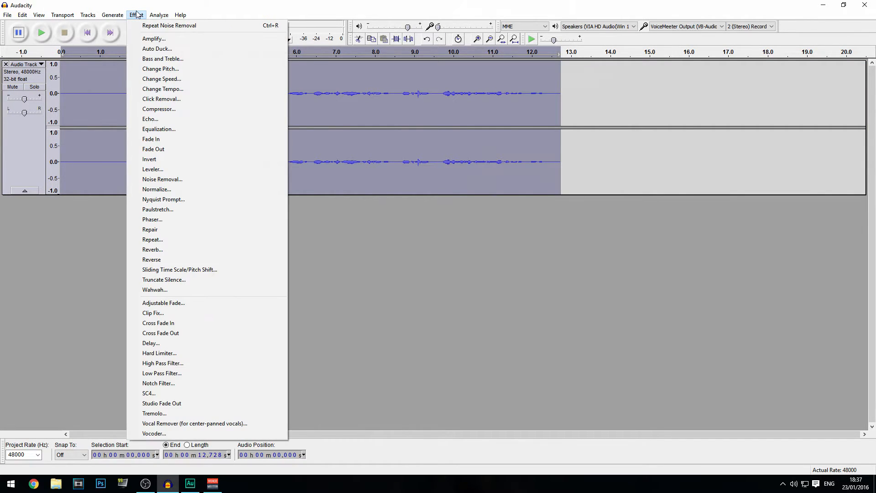
click(136, 15)
click(136, 15)
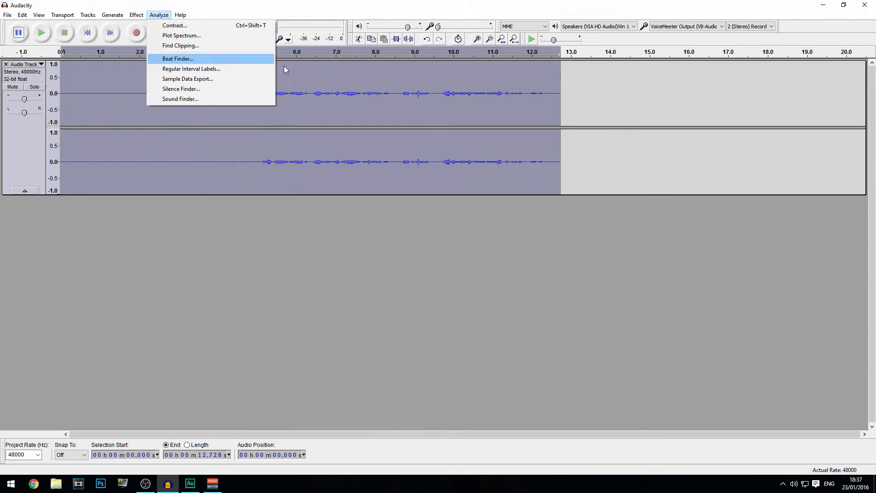
mouse_move(136, 15)
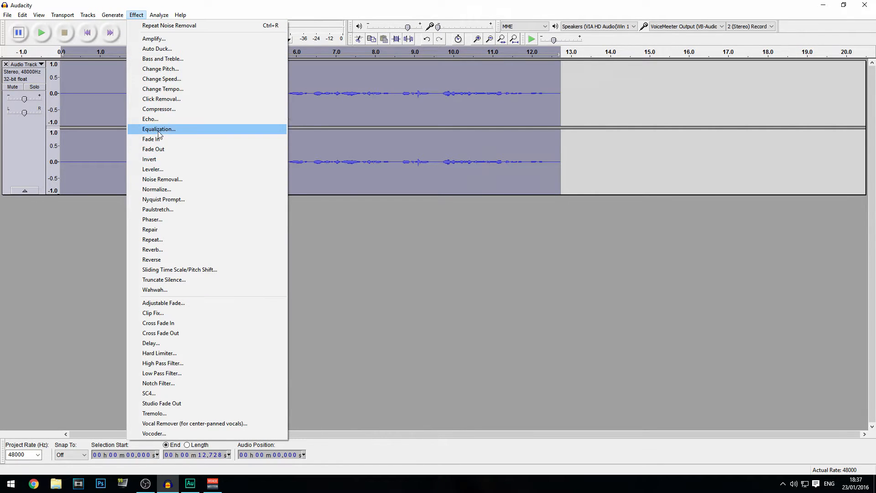
click(168, 179)
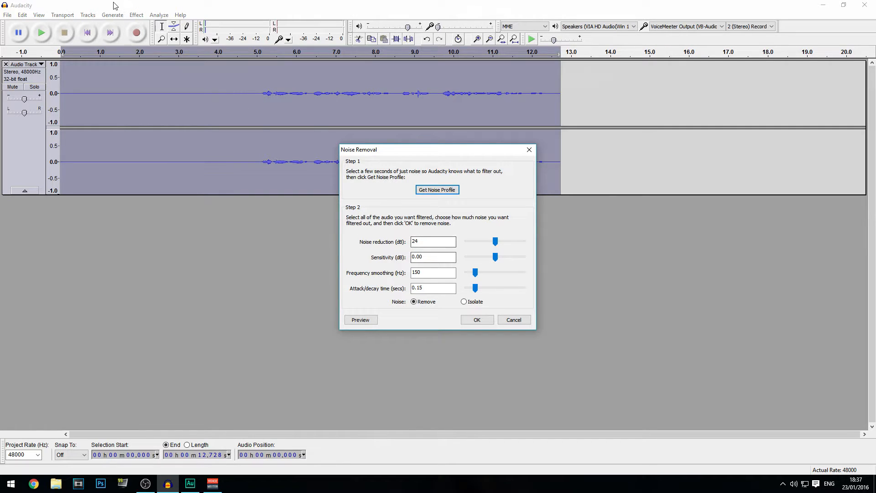
drag(445, 152, 348, 165)
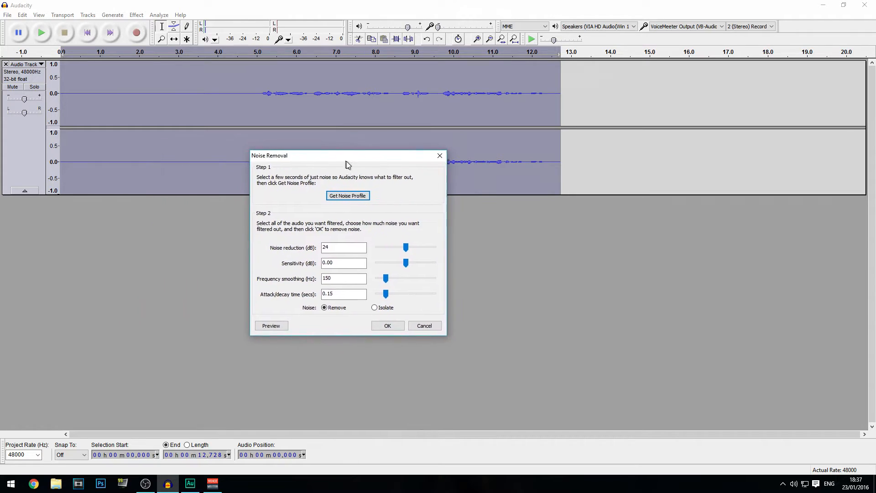
key(Tab)
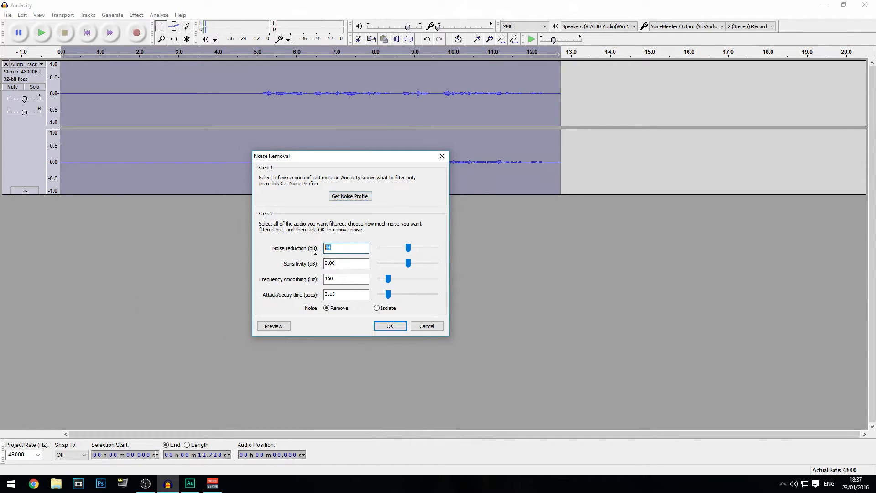
mouse_move(358, 264)
mouse_down()
mouse_move(313, 267)
mouse_move(363, 278)
mouse_move(345, 275)
mouse_up()
click(349, 282)
click(377, 328)
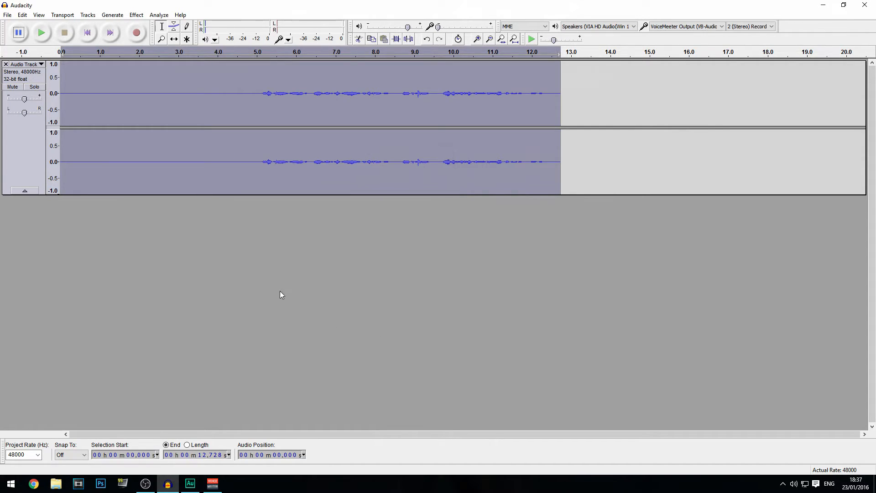
Play a short part of the cleaned recording from about 5.07 seconds and stop it
click(259, 99)
click(41, 33)
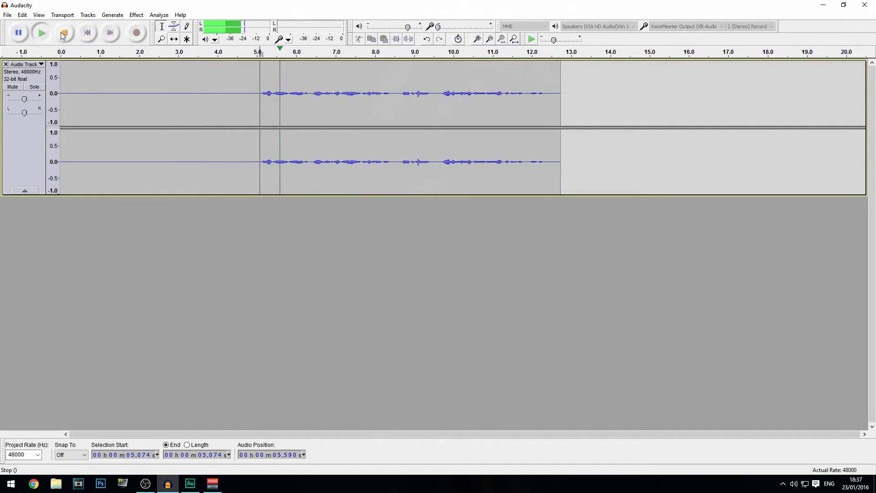
click(62, 33)
Highlight several stretches of the cleaned silence before the speech and clear the selection at about 3.59 seconds
drag(262, 104, 8, 114)
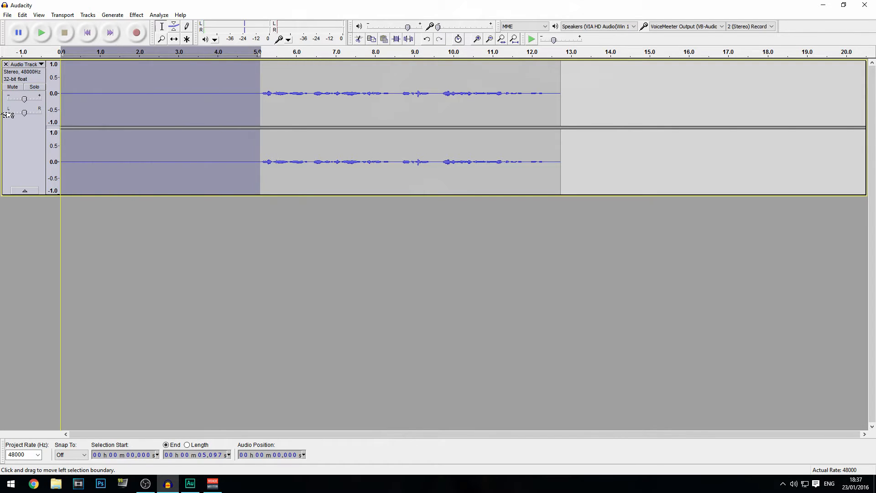
drag(249, 94, 169, 98)
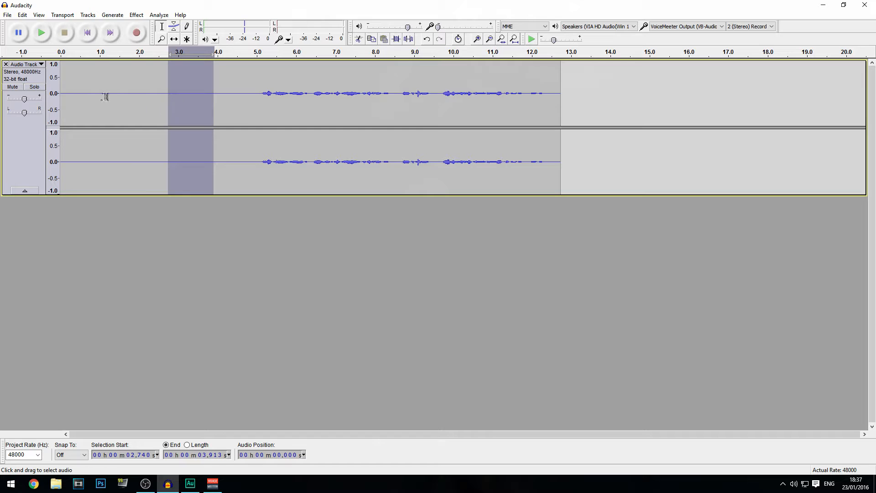
drag(75, 94, 210, 94)
click(202, 97)
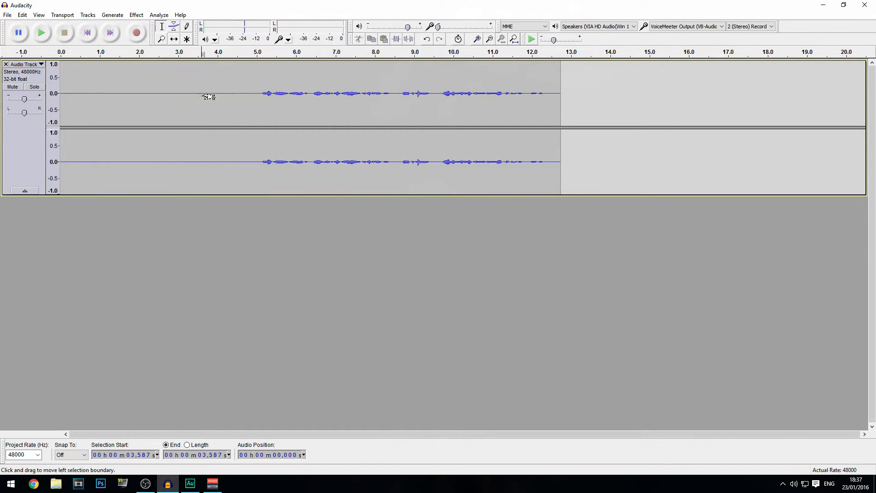
Highlight the speech part of the track, clear that selection, and select the silence from the start to about 5.10 seconds
drag(252, 76, 542, 101)
click(234, 90)
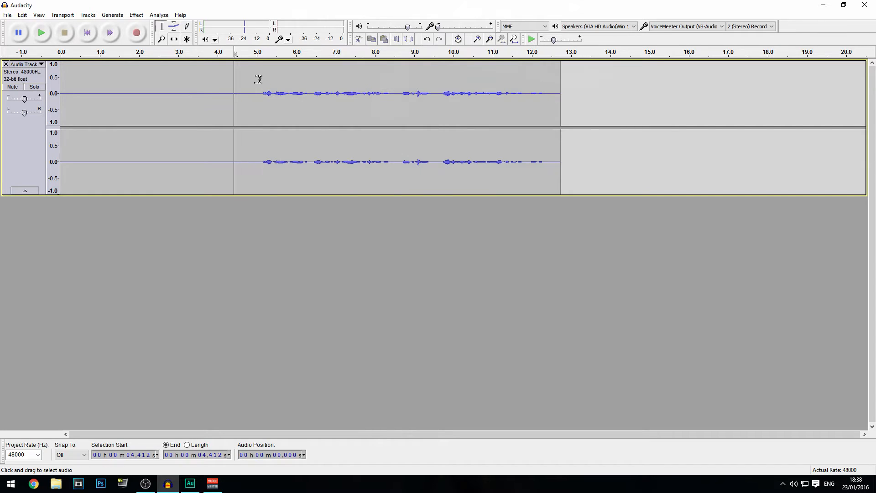
click(257, 53)
click(47, 40)
drag(261, 105, 2, 86)
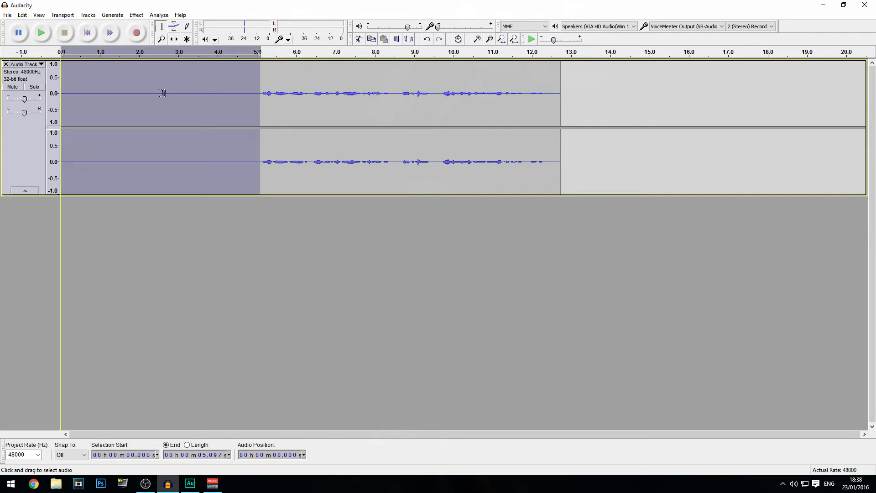
Apply the Compressor to the entire track with -18 dB threshold, -40 dB noise floor, 2:1 ratio, 0.2 s attack, 1.0 s release and make-up gain
click(246, 91)
double_click(293, 114)
click(136, 14)
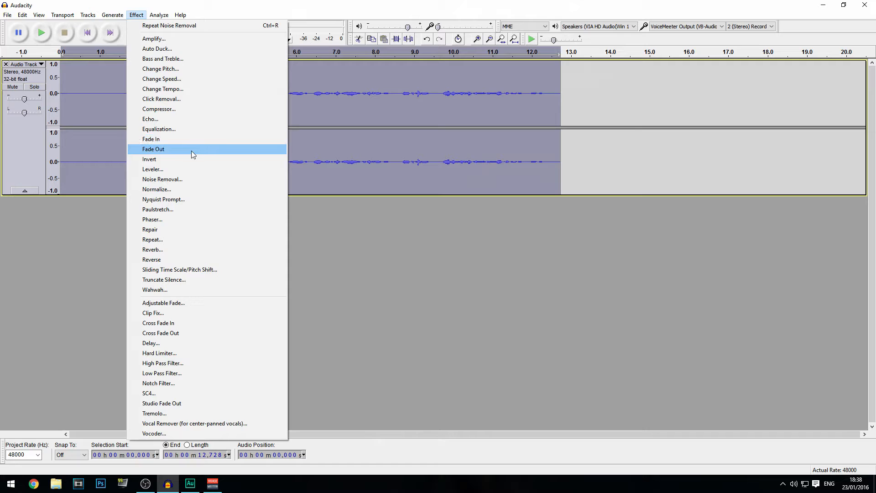
click(140, 14)
click(137, 15)
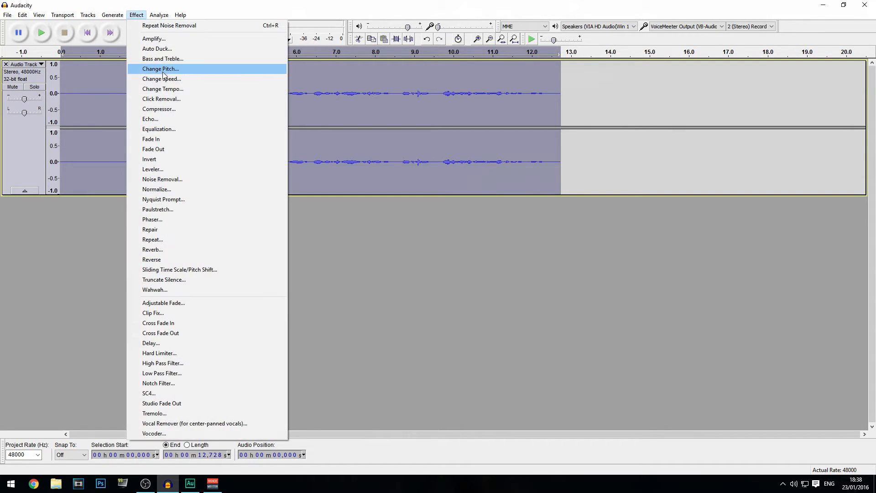
click(177, 109)
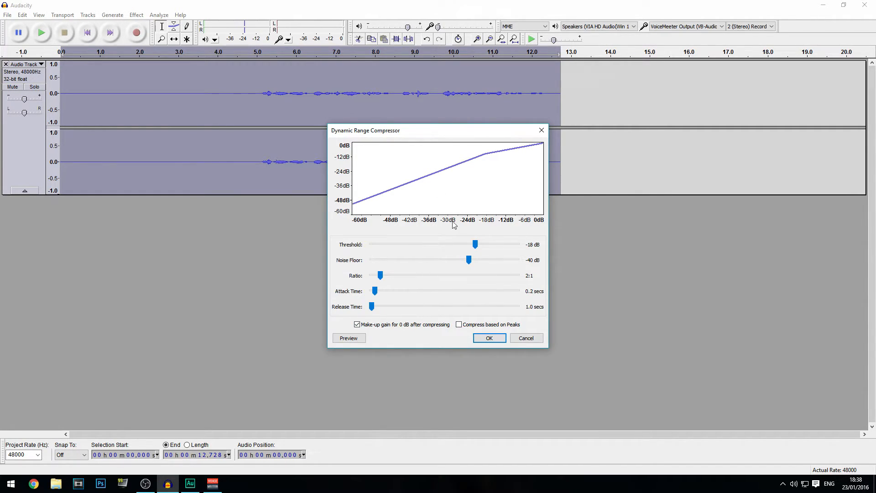
click(488, 338)
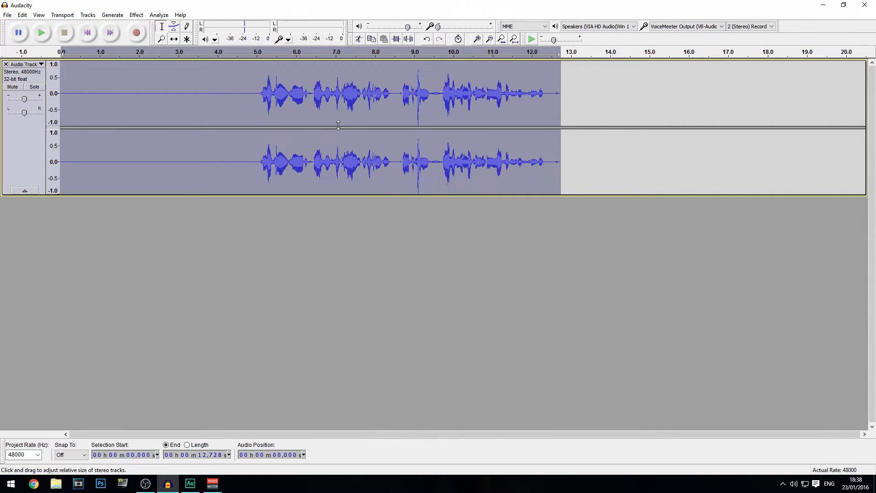
Select the compressed speech from about 5.09 seconds to the end, play a short part and stop it
drag(261, 94, 561, 130)
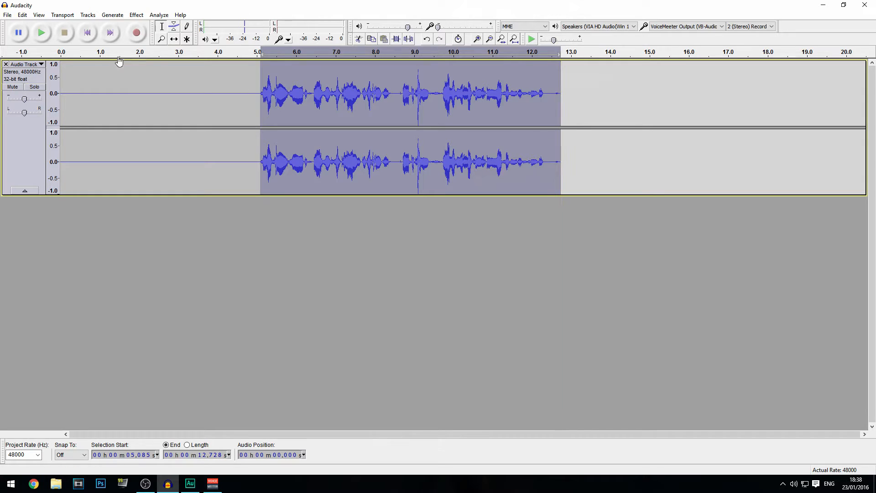
click(41, 32)
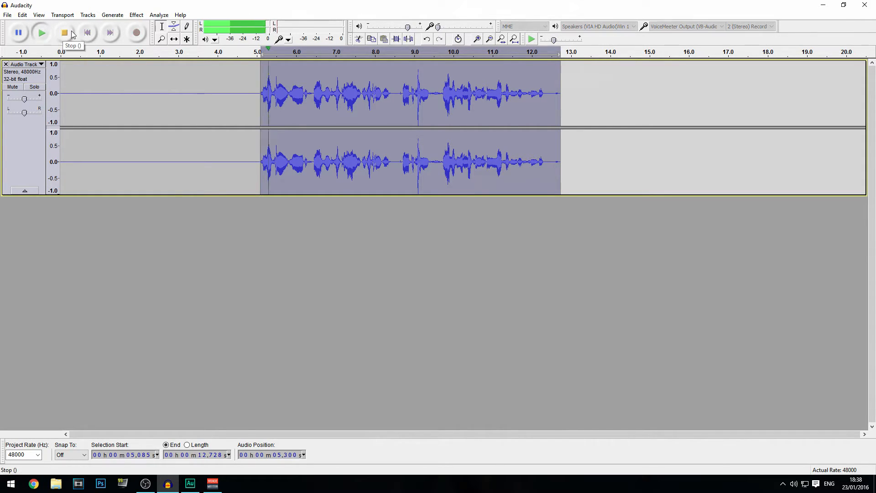
click(267, 97)
Apply Equalization with the Bass Boost curve to the speech from about 5.09 seconds to the end
drag(263, 102, 561, 123)
click(137, 15)
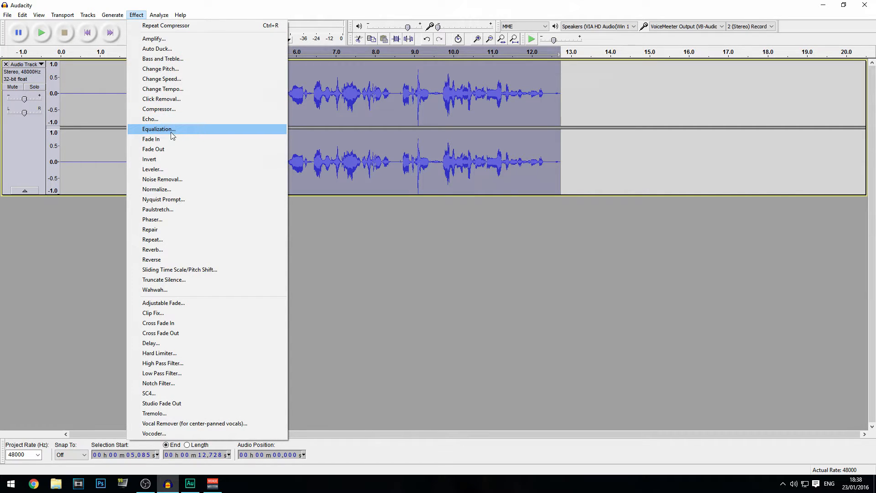
click(170, 131)
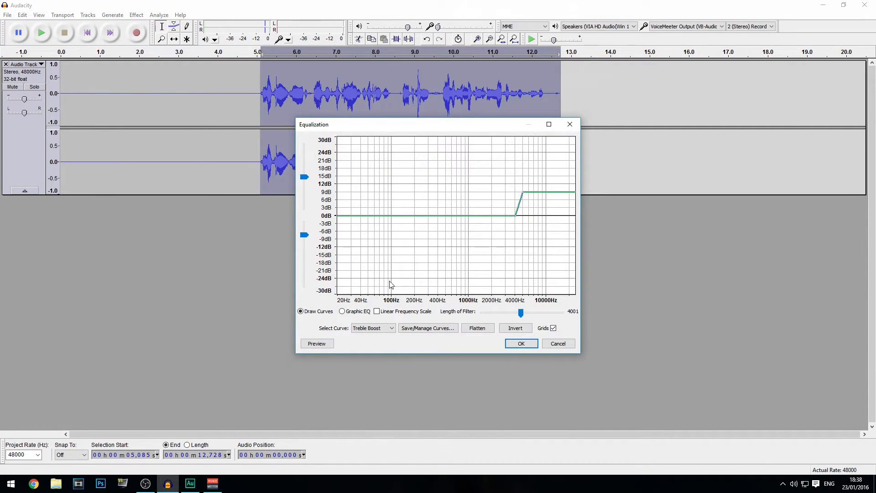
click(380, 328)
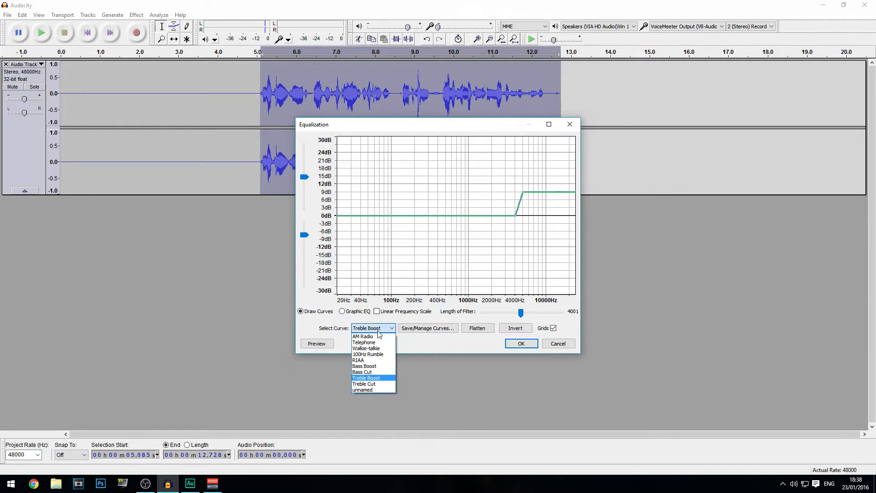
click(373, 367)
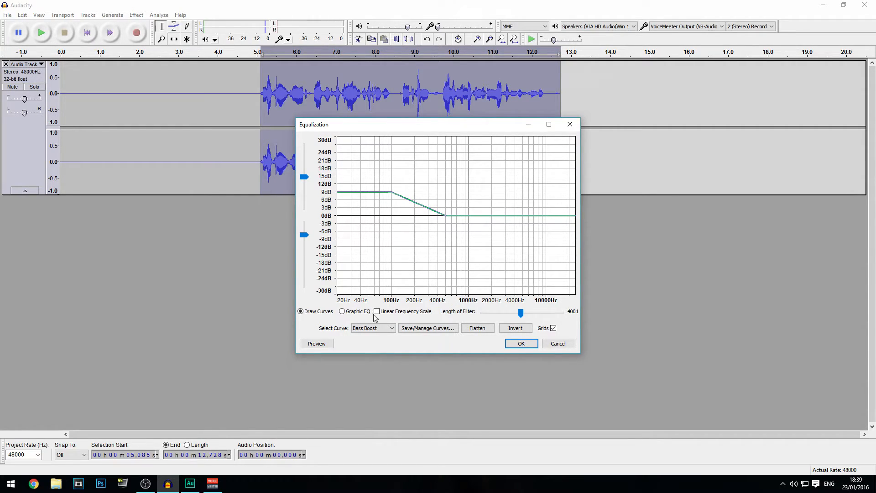
click(376, 328)
click(376, 328)
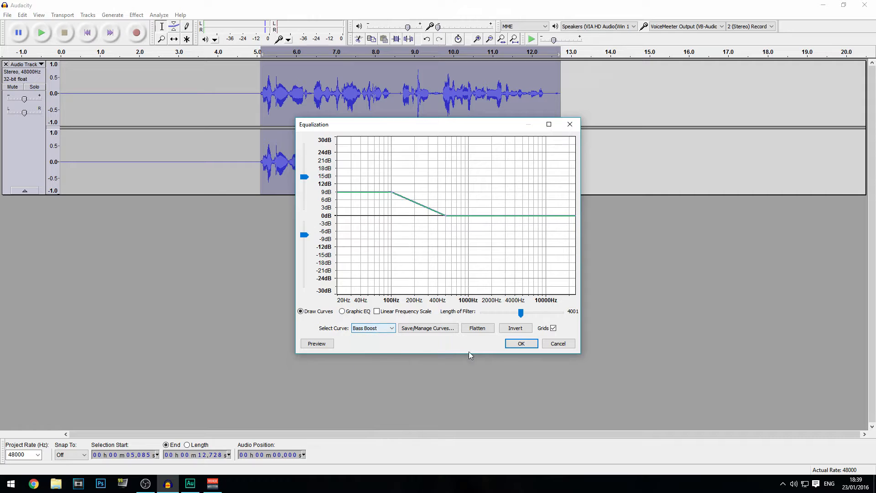
click(521, 346)
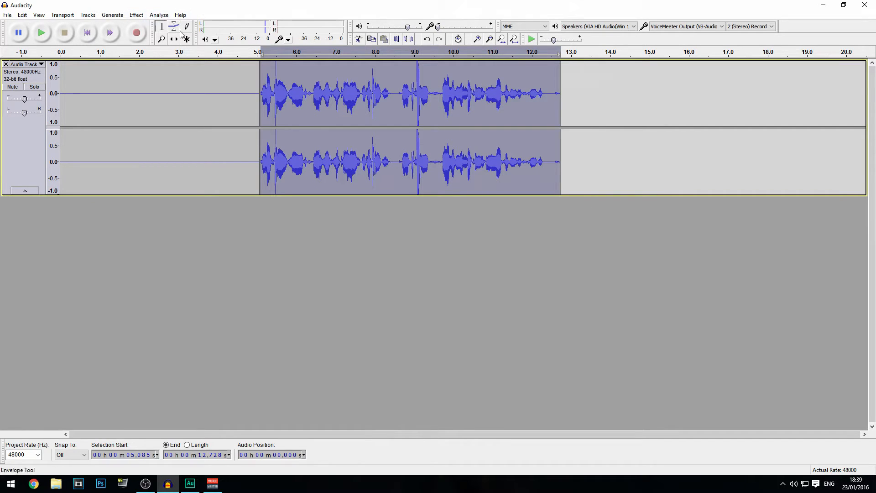
Play the bass-boosted speech from about 5.03 seconds and stop it
click(258, 109)
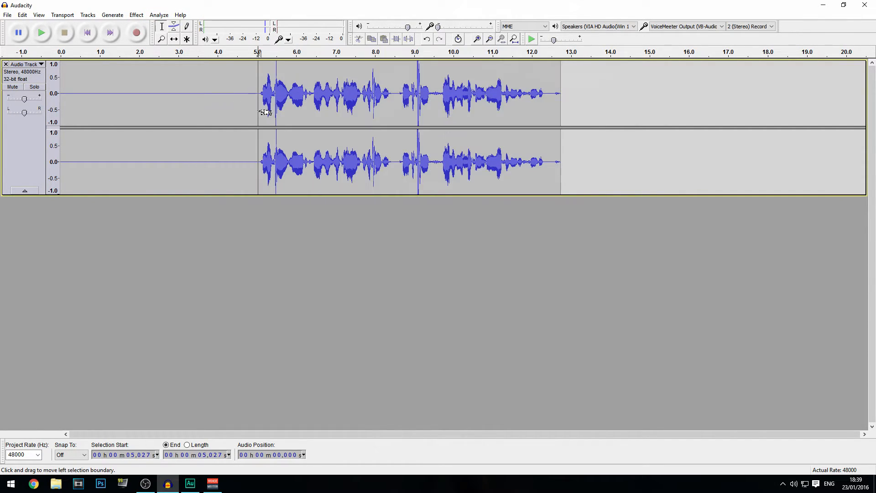
click(41, 33)
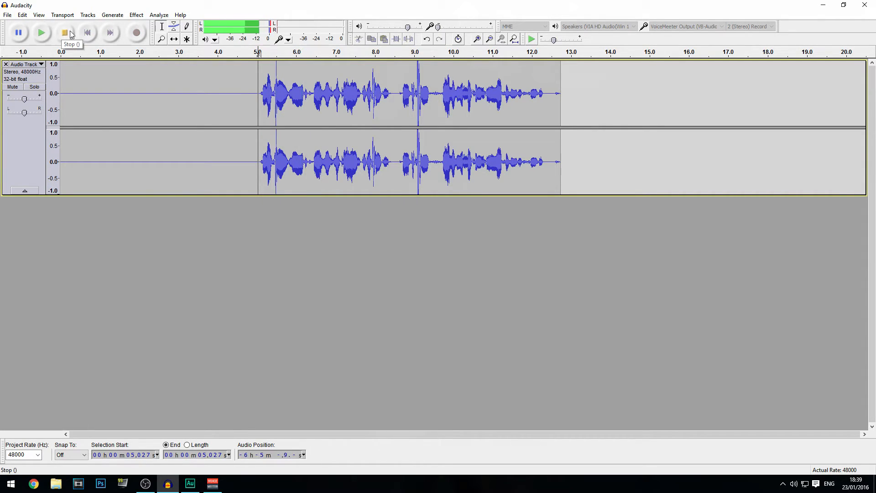
click(69, 34)
Highlight the peak between about 5.48 and 5.60 seconds, clear the selection, and replay the speech from about 4.92 seconds
drag(277, 69, 279, 69)
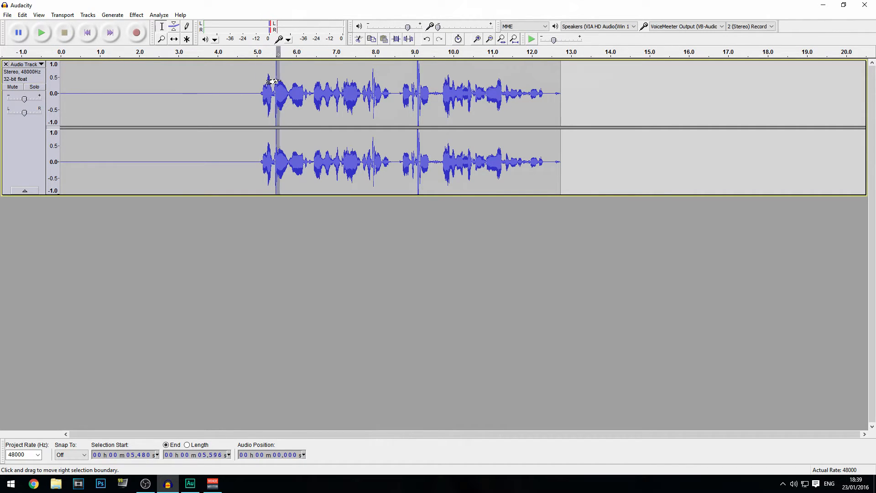
click(253, 79)
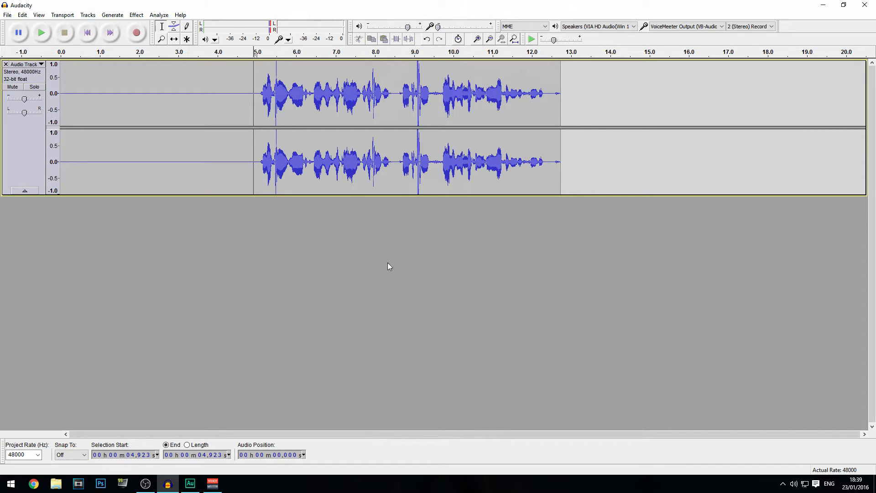
click(360, 57)
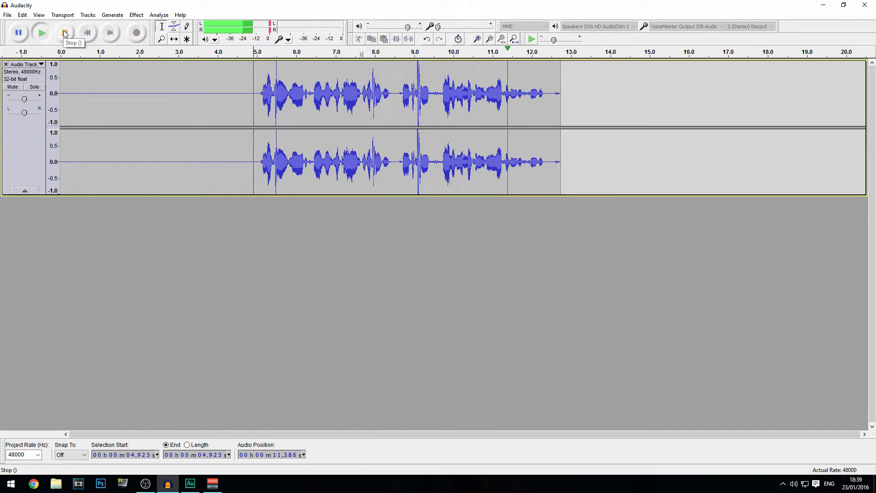
Apply Equalization with the Treble Boost curve to the entire track
double_click(163, 86)
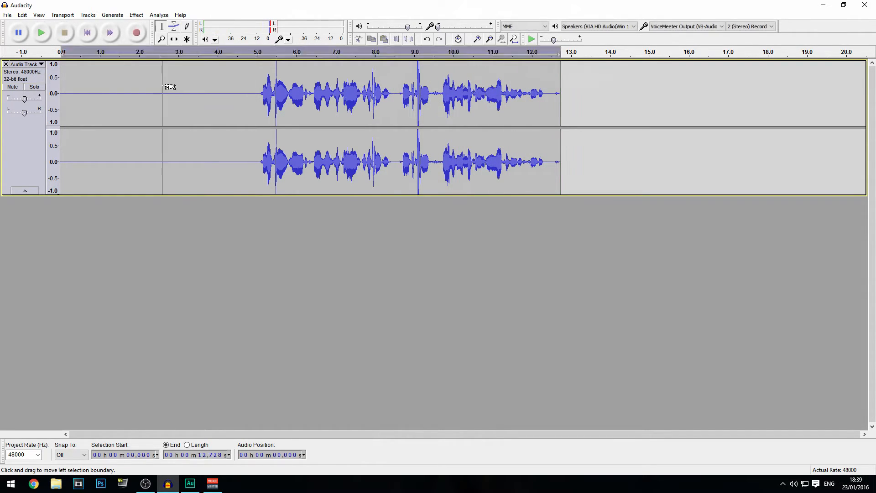
click(136, 15)
click(189, 131)
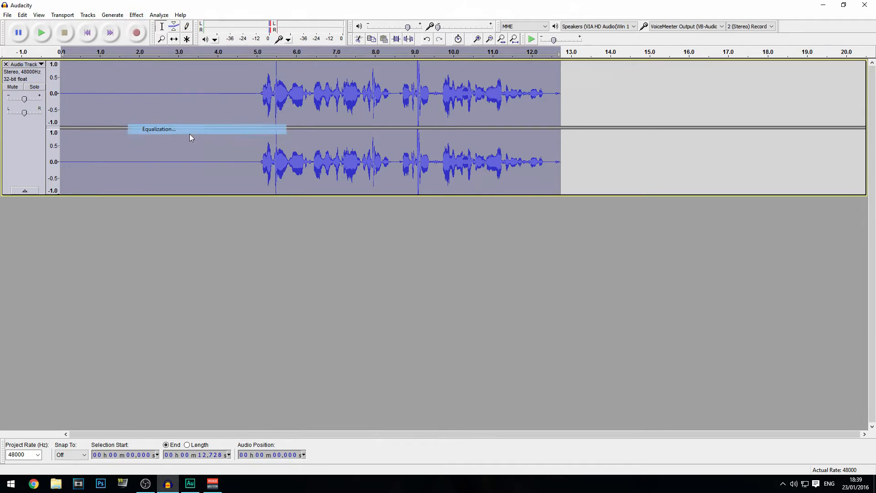
click(385, 328)
click(386, 328)
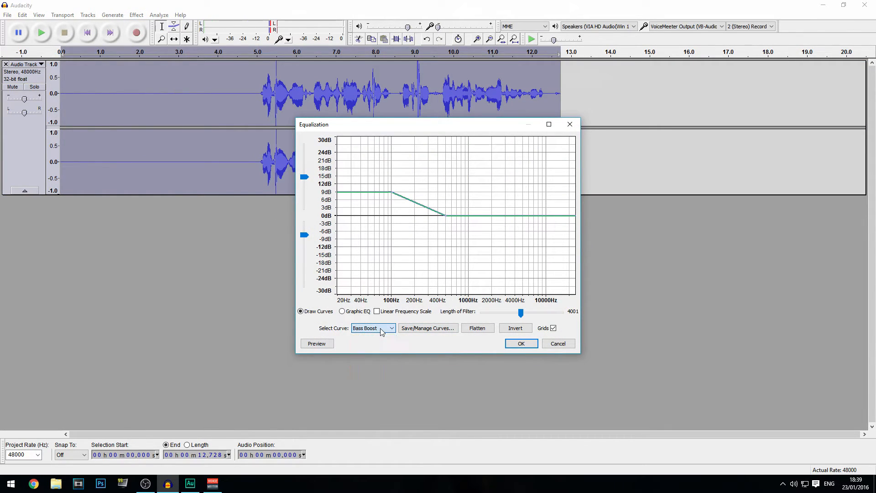
click(385, 328)
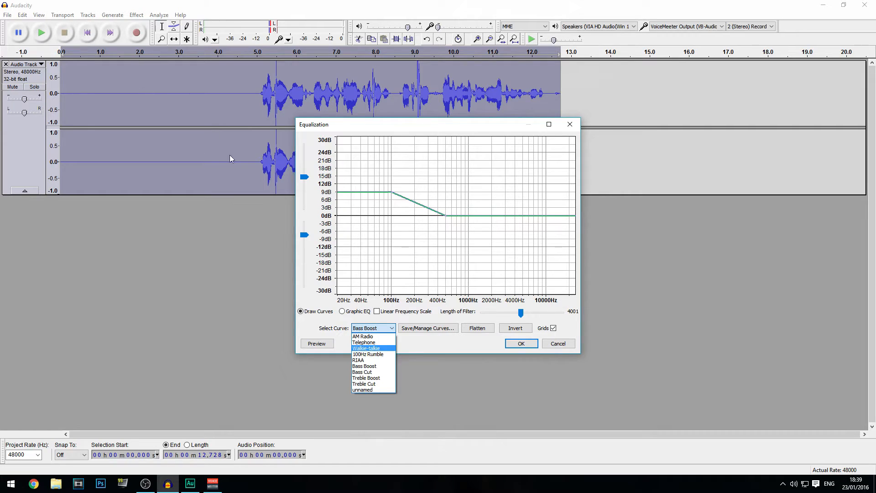
click(376, 378)
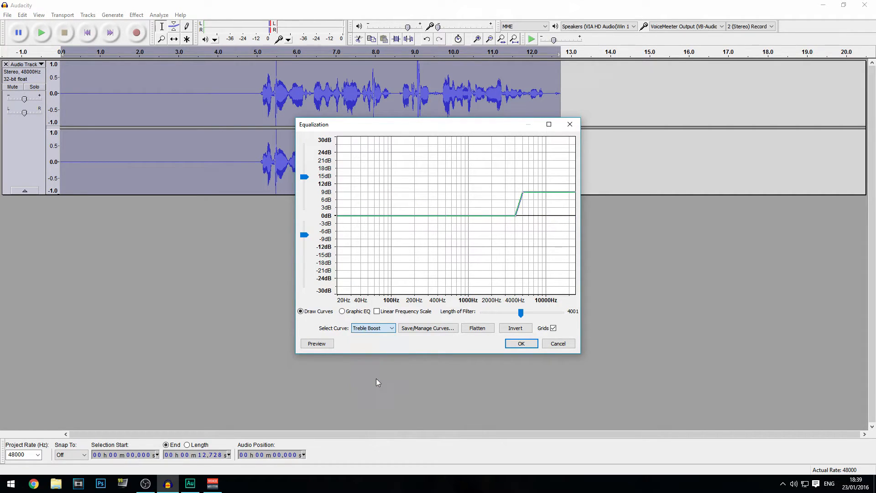
click(520, 343)
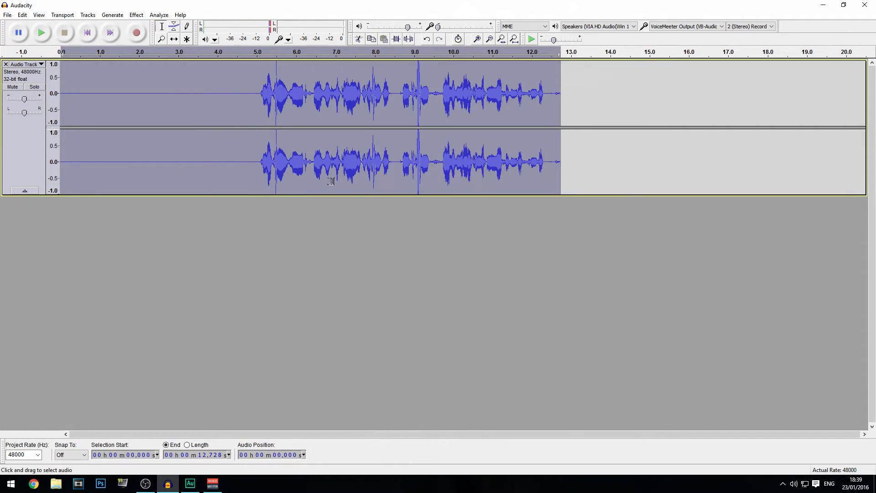
Play the treble-boosted speech twice from about 4.98 seconds, stopping it each time
click(256, 99)
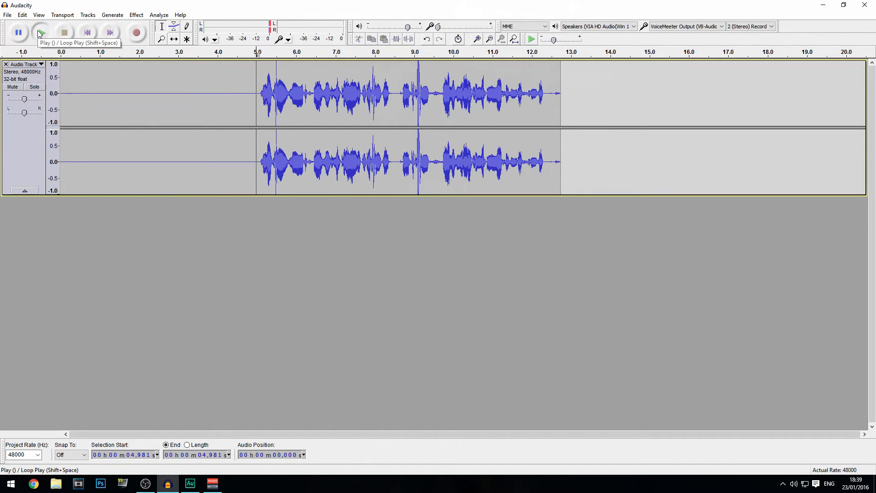
click(40, 33)
click(64, 33)
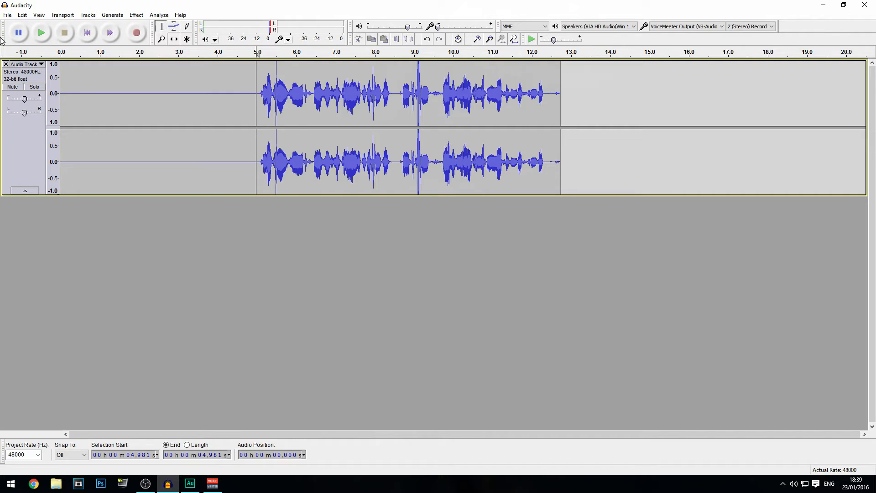
click(40, 33)
click(64, 33)
Undo the Treble Boost to compare the recording without it, and redo it
key(ctrl+a)
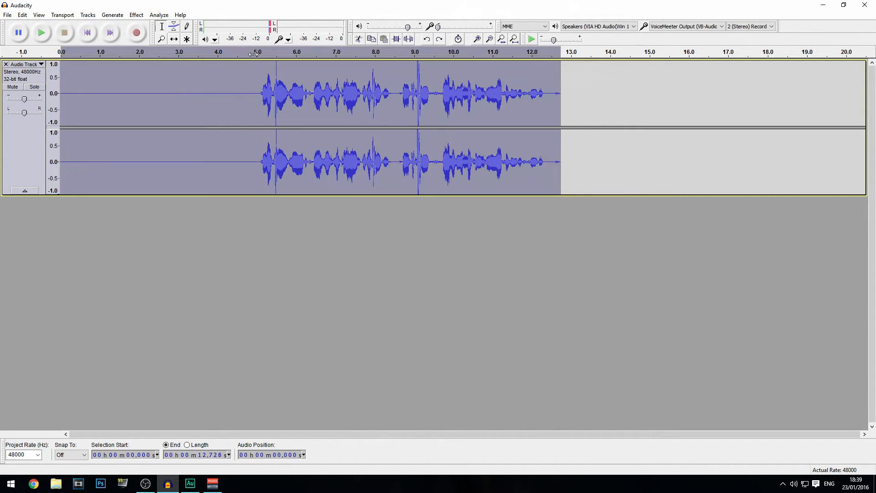
key(space)
key(space)
Play the restored treble-boosted speech from about 4.92 seconds and stop it
click(257, 66)
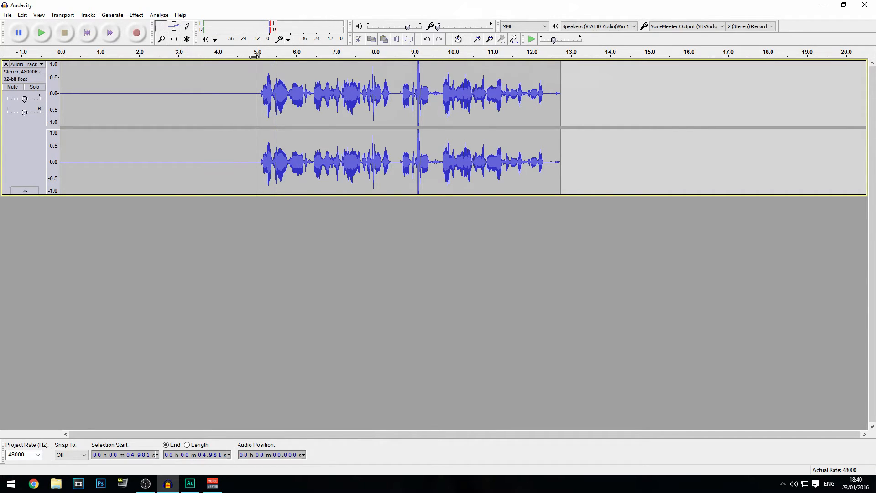
click(254, 53)
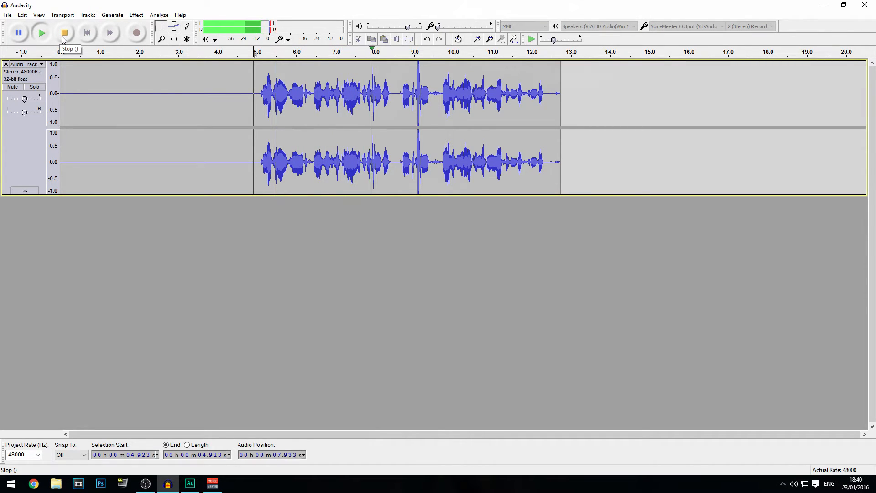
click(61, 36)
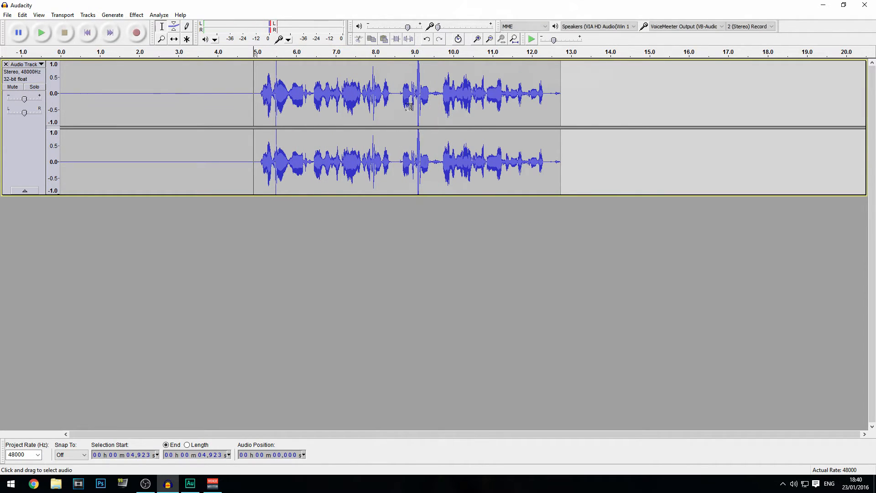
key(Right)
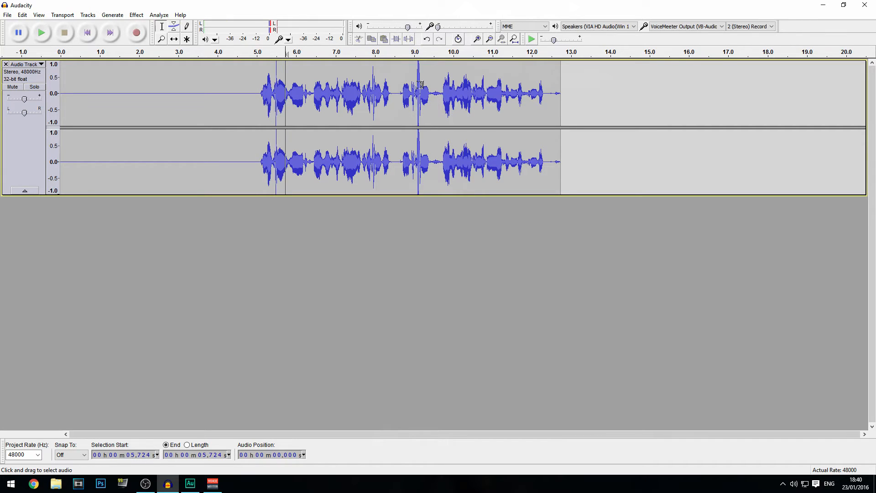
Normalize the entire track to a maximum amplitude of -1.0 dB with DC offset removal enabled
key(ctrl+a)
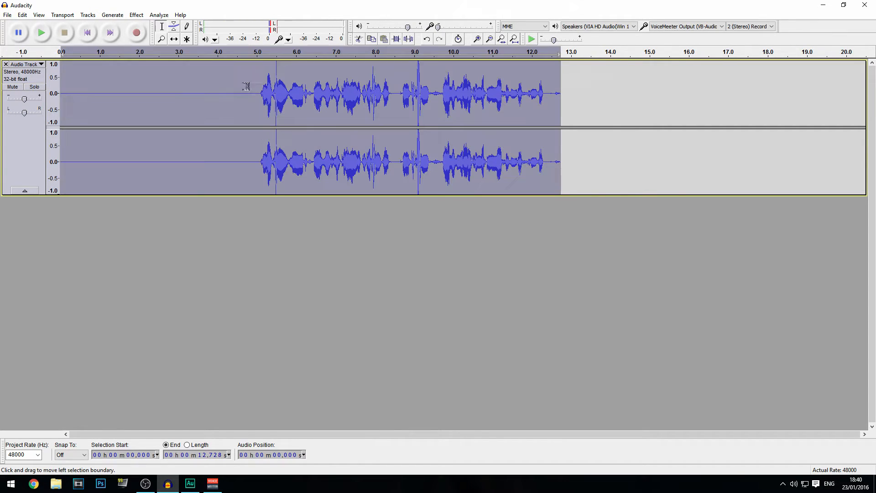
click(136, 15)
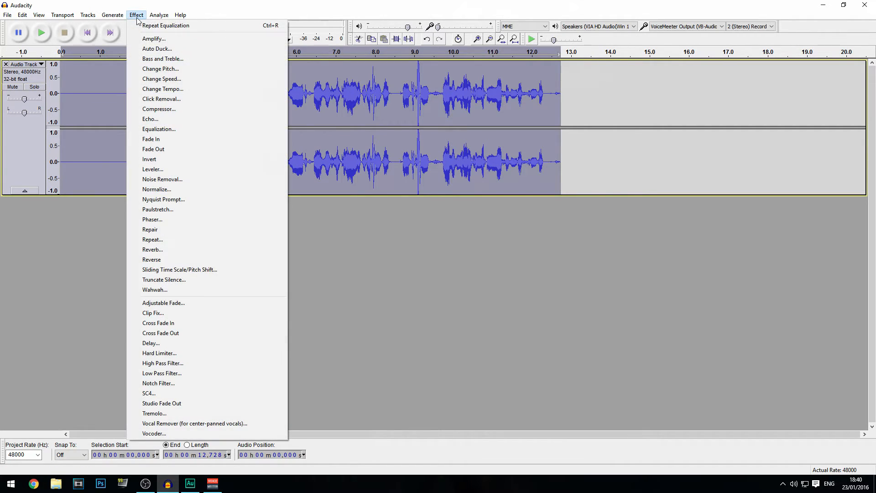
click(187, 188)
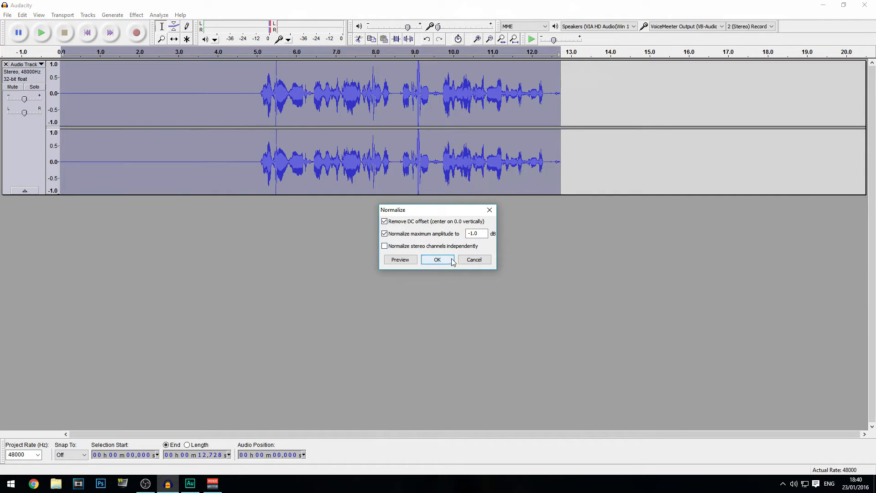
drag(431, 211, 382, 223)
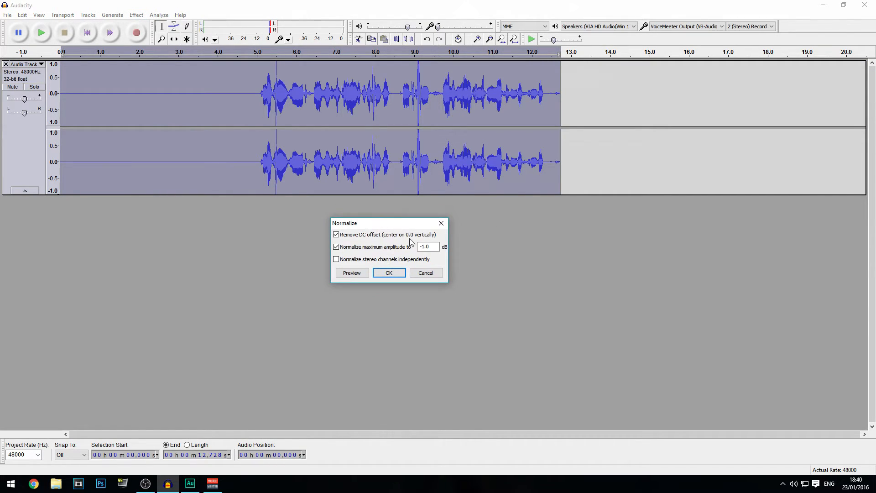
click(389, 272)
Apply a Hard Limiter with a -4 dB limit, wet level 1.0 and residue level 0.0, and play back part of the result
click(136, 15)
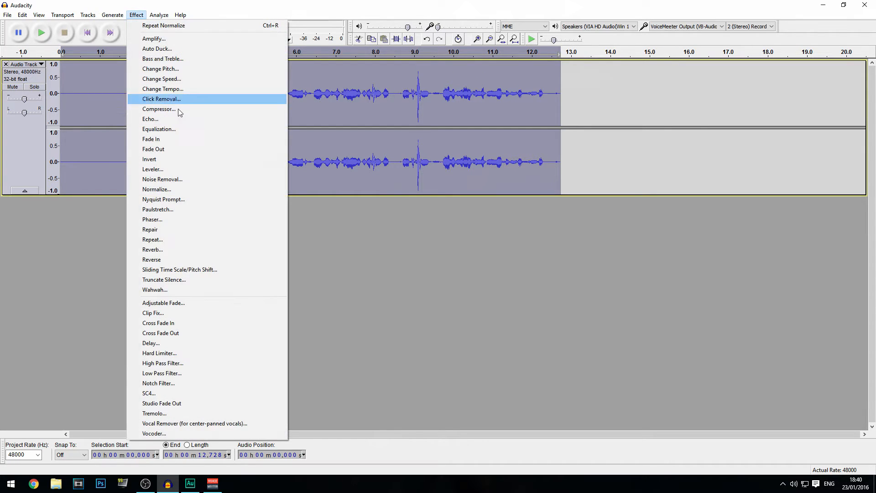
click(190, 356)
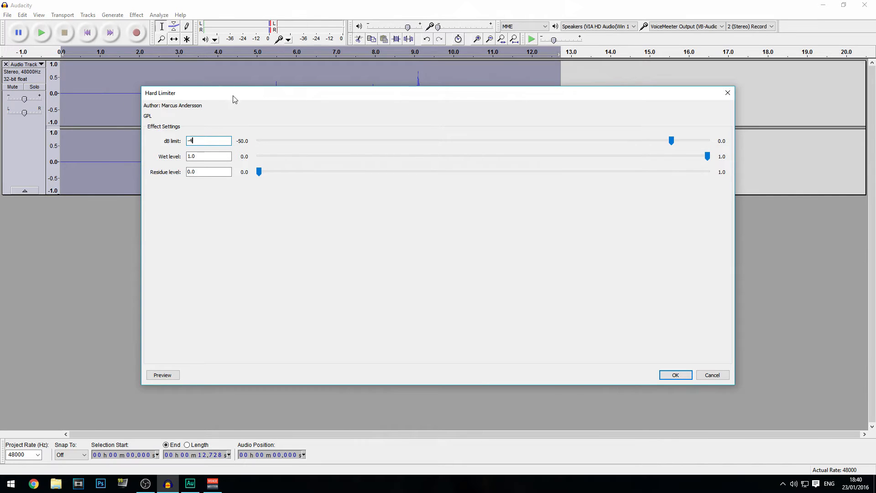
drag(234, 99, 231, 188)
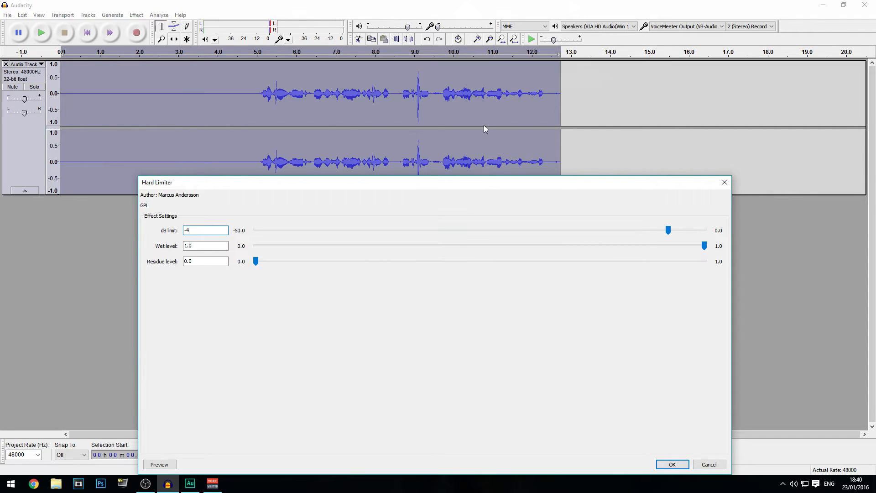
drag(311, 192, 205, 203)
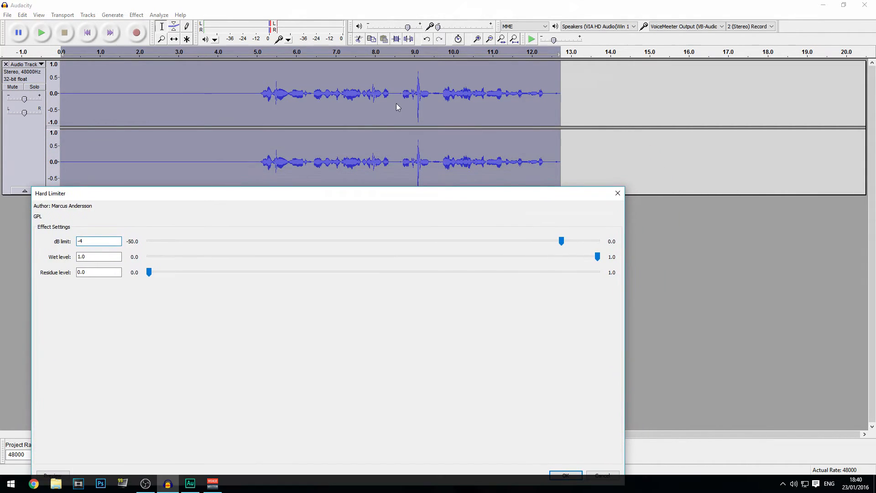
drag(407, 197, 416, 170)
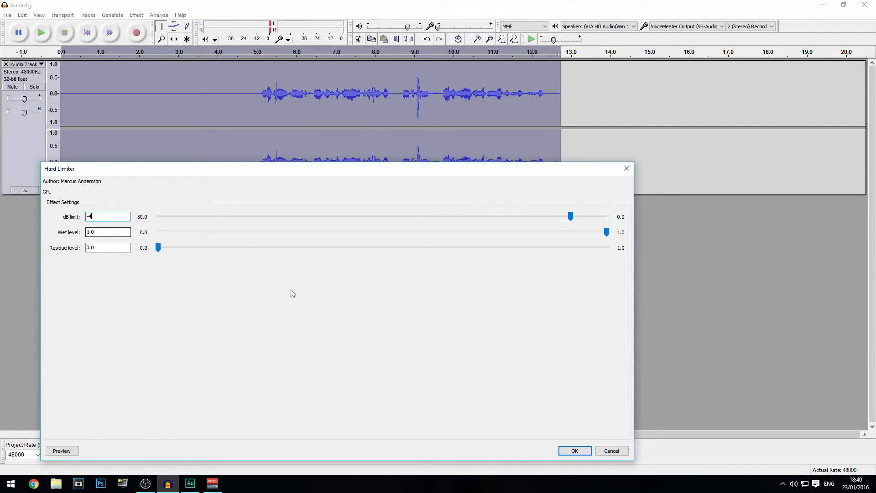
key(Tab)
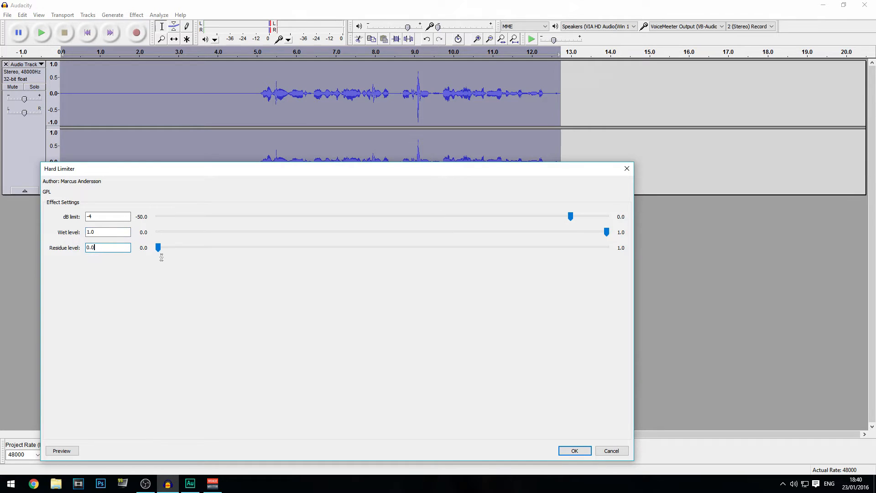
click(571, 450)
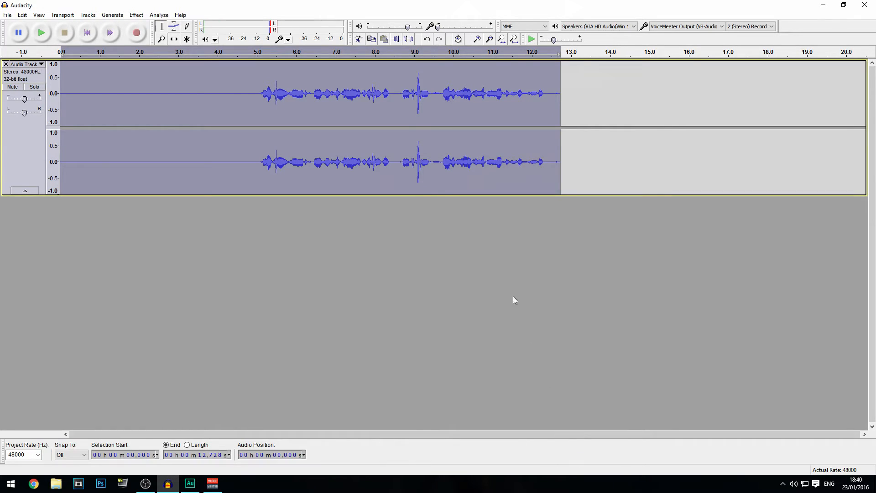
click(254, 57)
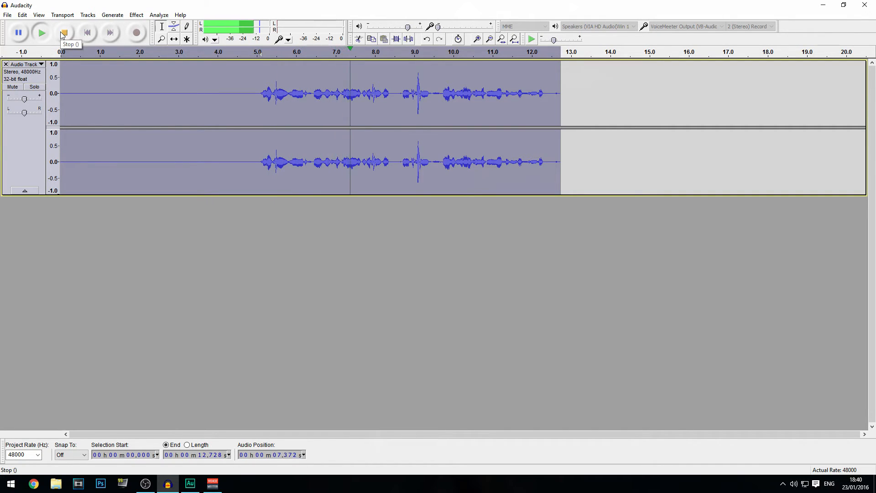
click(61, 32)
Normalize the limited track to -1.0 dB again and play the speech from about 5 seconds
click(135, 15)
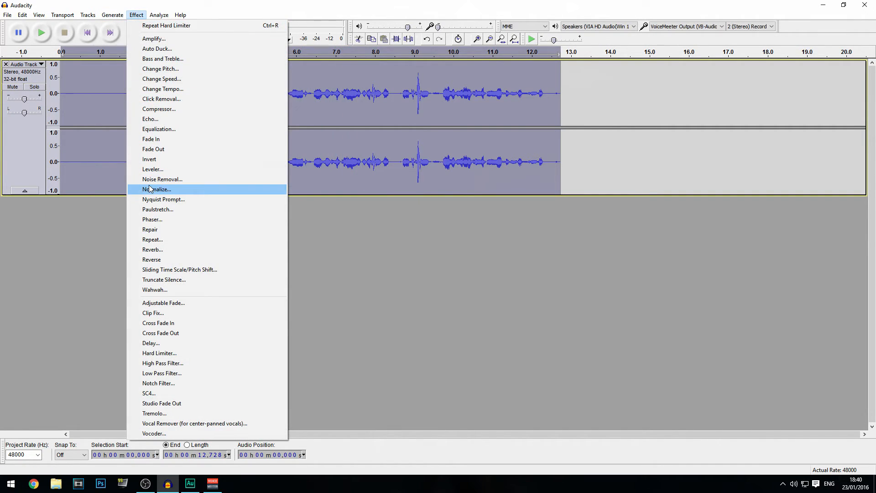
click(151, 189)
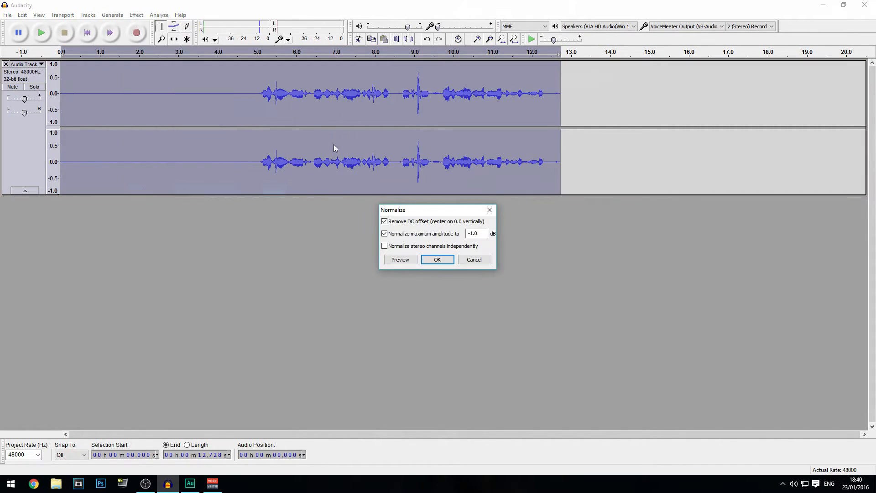
click(437, 259)
click(258, 56)
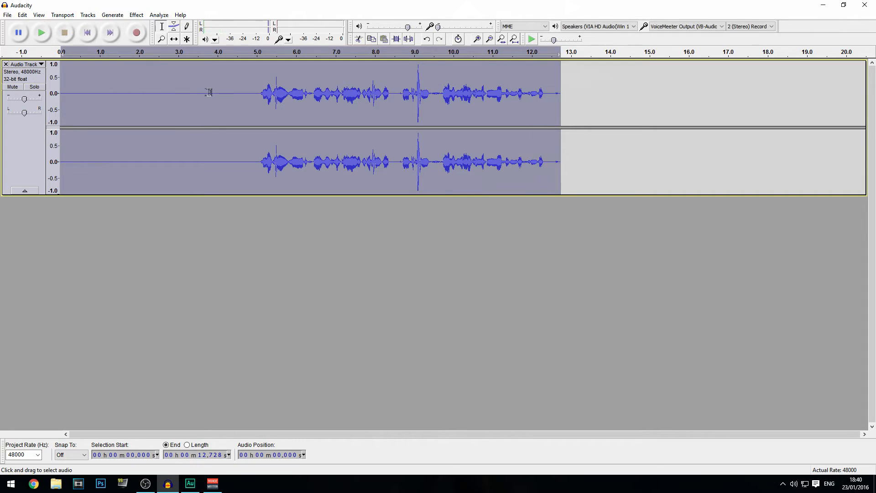
click(259, 101)
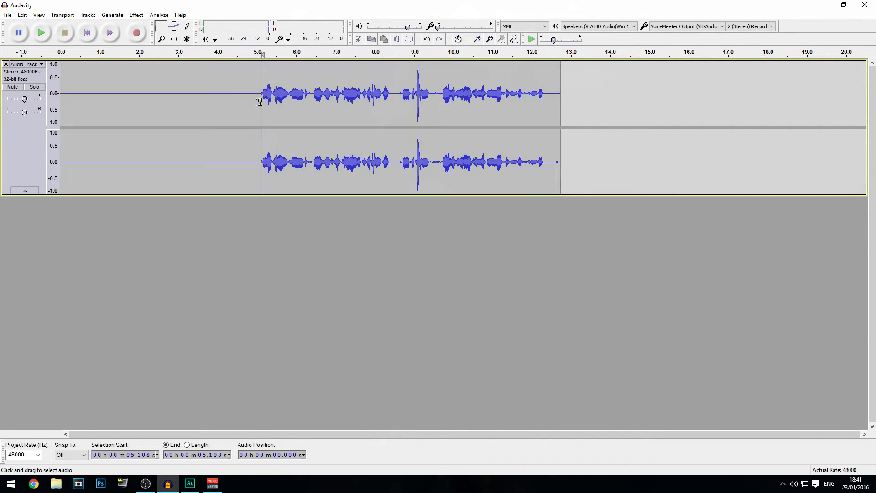
Start an audio export of the entire track and look through the files in the Commentaries folder
key(ctrl+a)
click(8, 15)
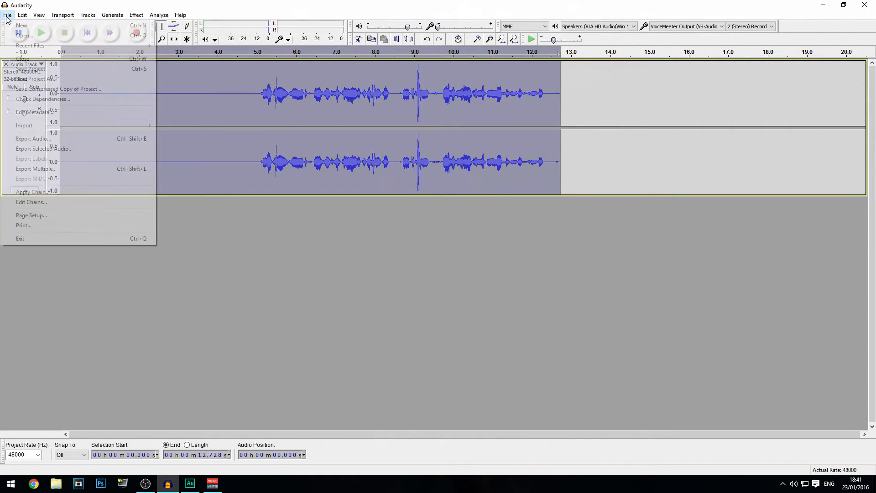
click(43, 141)
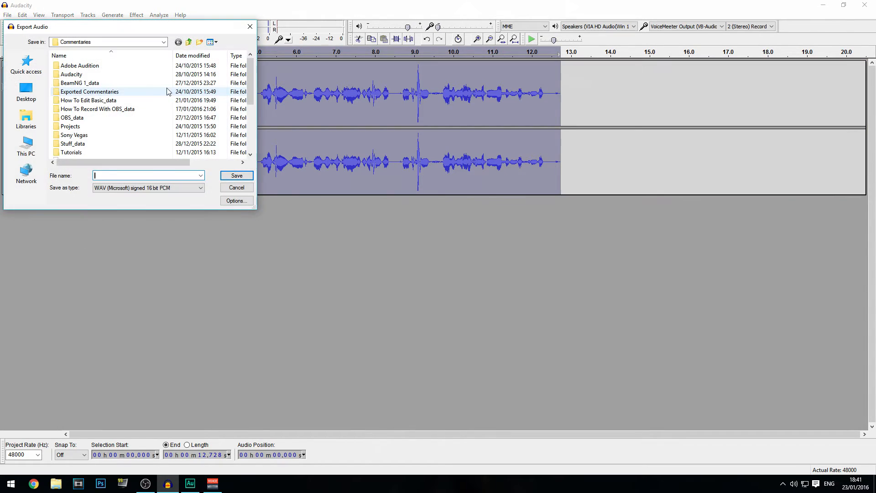
drag(123, 46, 300, 73)
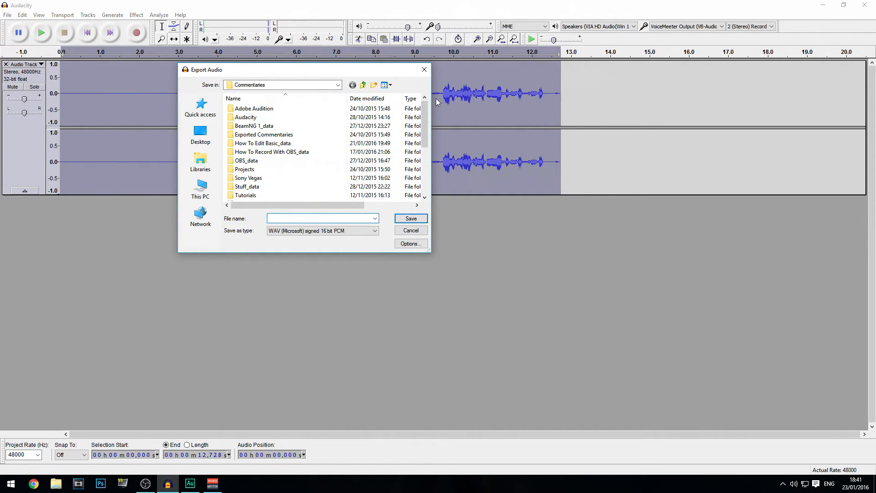
drag(387, 73, 695, 166)
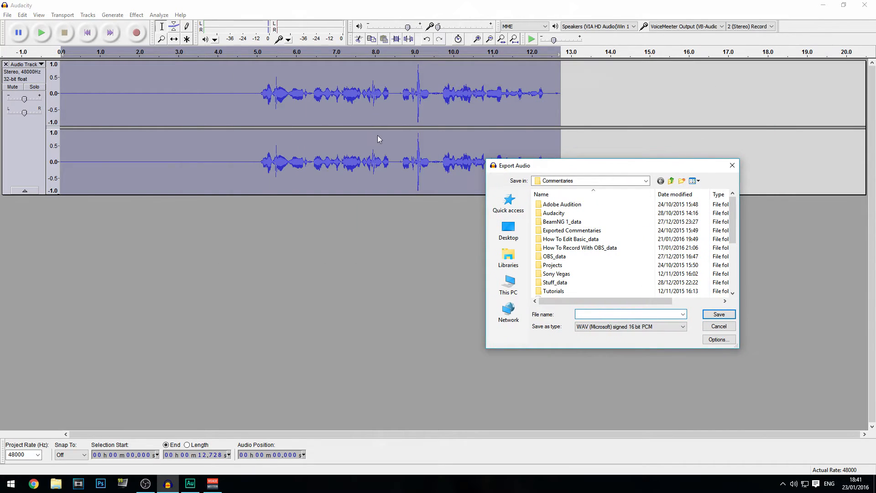
drag(600, 172, 244, 112)
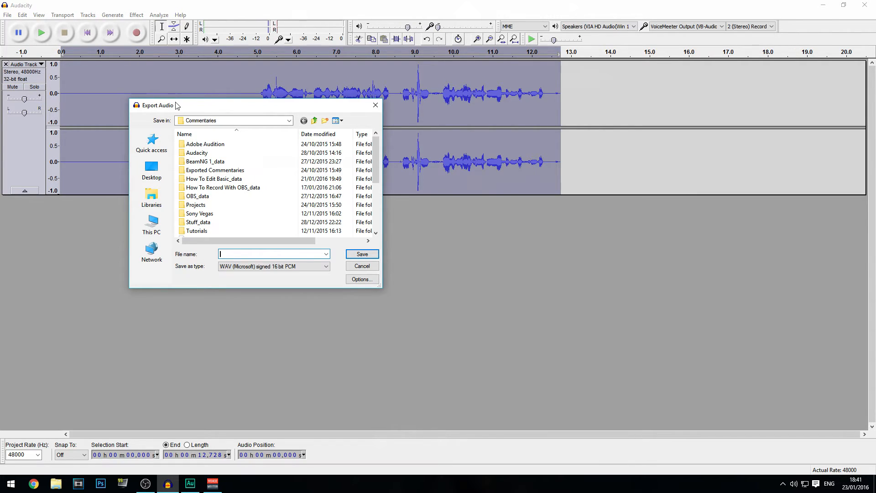
mouse_move(177, 105)
mouse_down()
mouse_move(195, 123)
mouse_move(170, 109)
mouse_up()
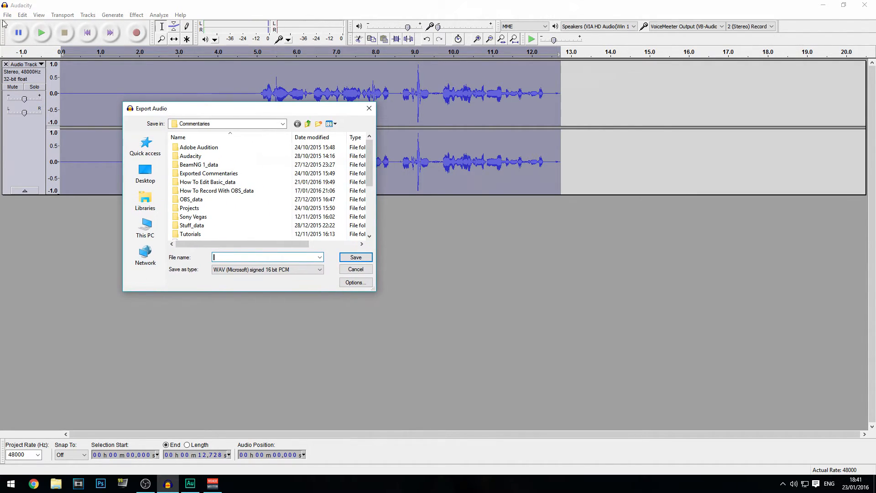
scroll(216, 211, down, 4)
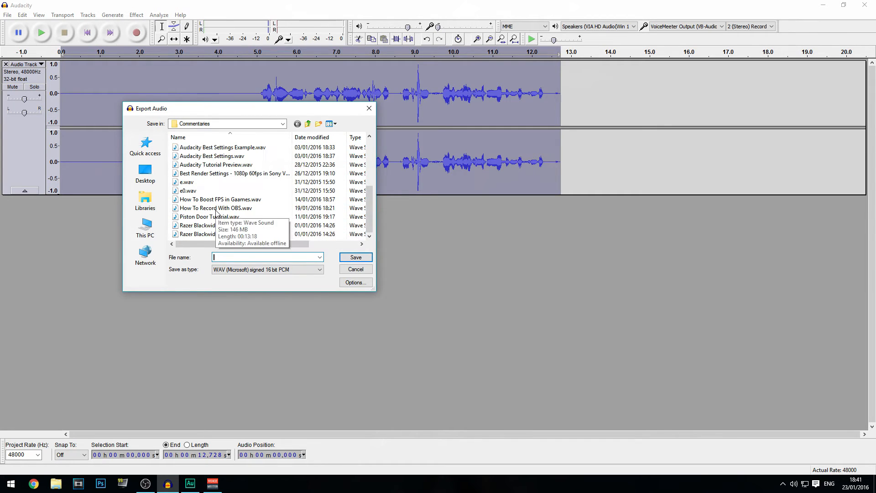
scroll(217, 211, up, 4)
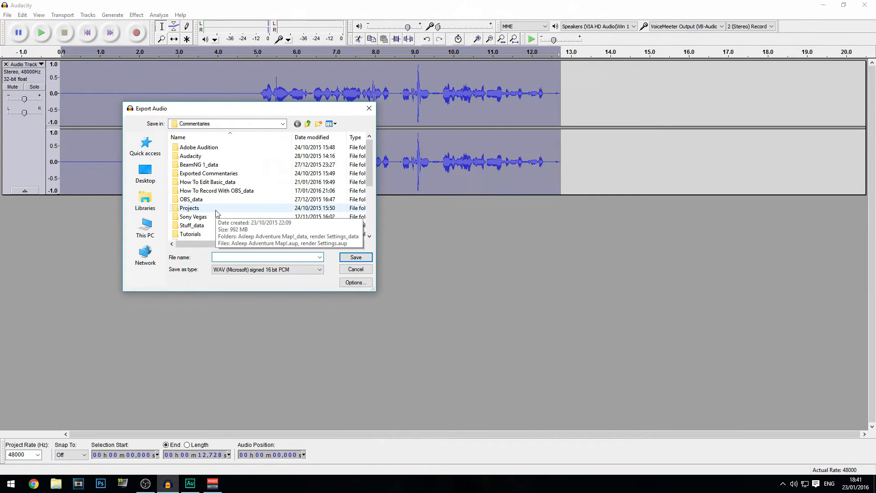
Export the track as a 16-bit PCM WAV into Documents > How To Create Videos > Commentary, leaving the metadata blank
click(147, 223)
double_click(212, 182)
scroll(201, 231, down, 1)
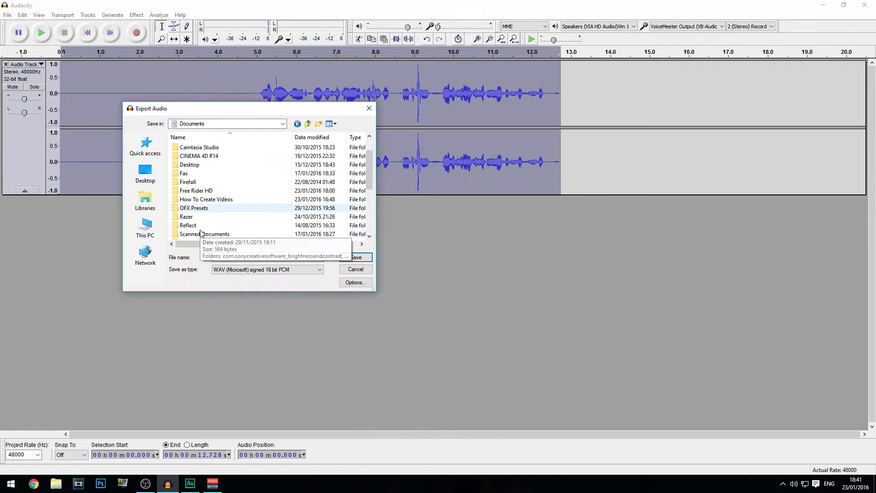
double_click(205, 199)
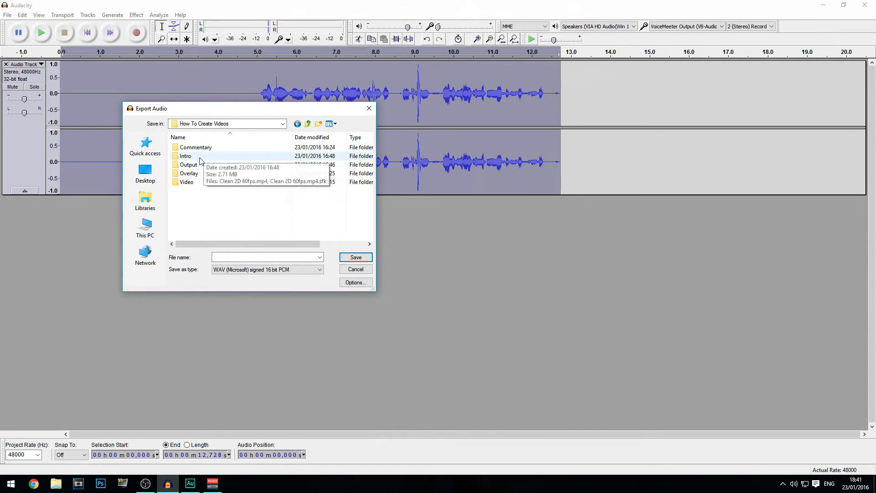
double_click(218, 147)
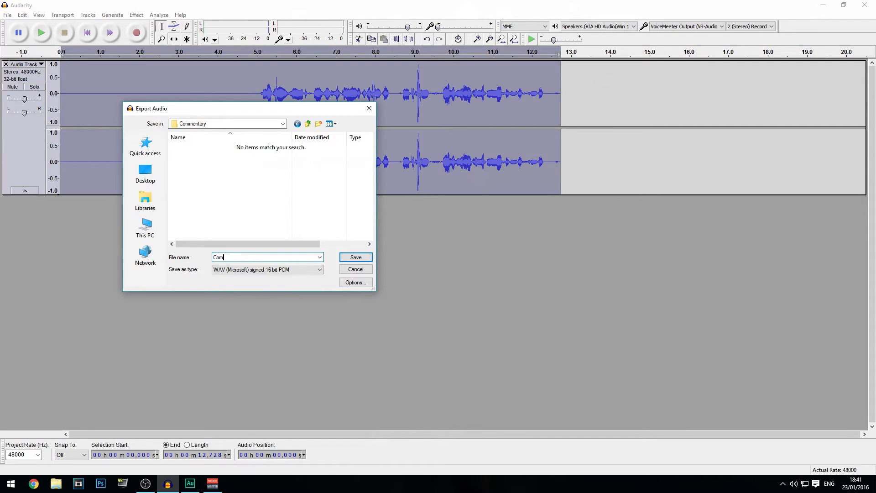
key(Return)
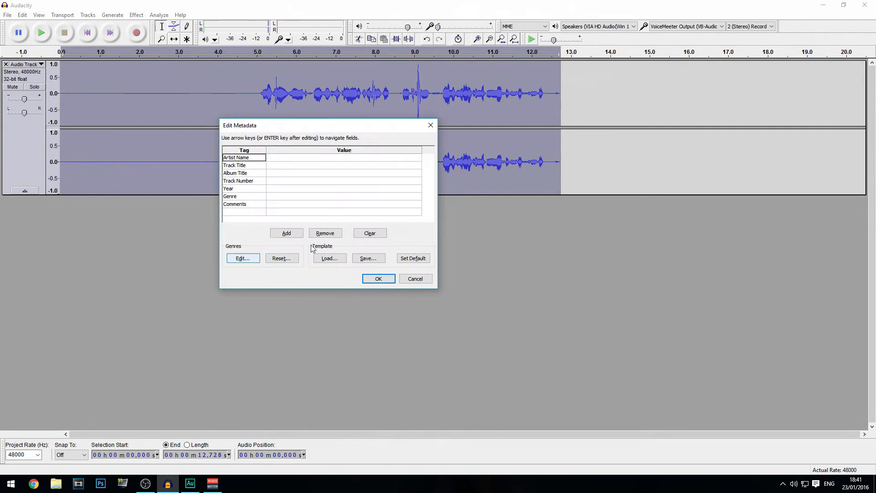
click(382, 277)
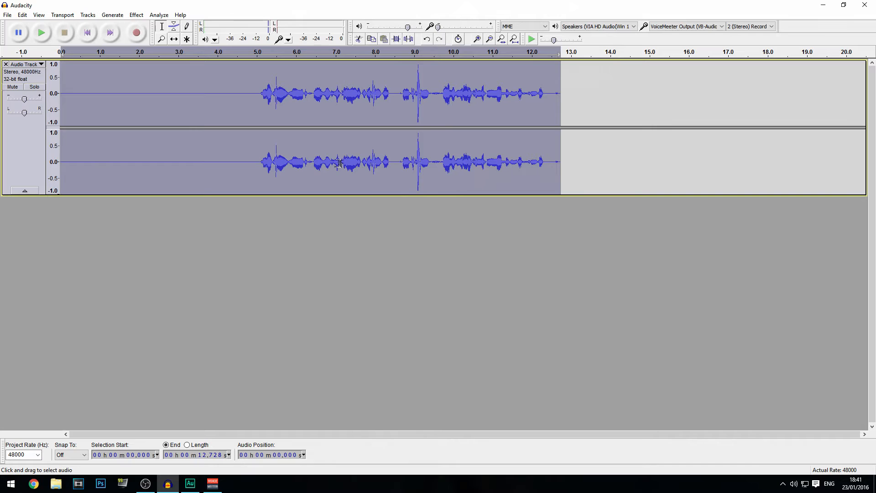
Close Audacity without saving the project changes
click(864, 4)
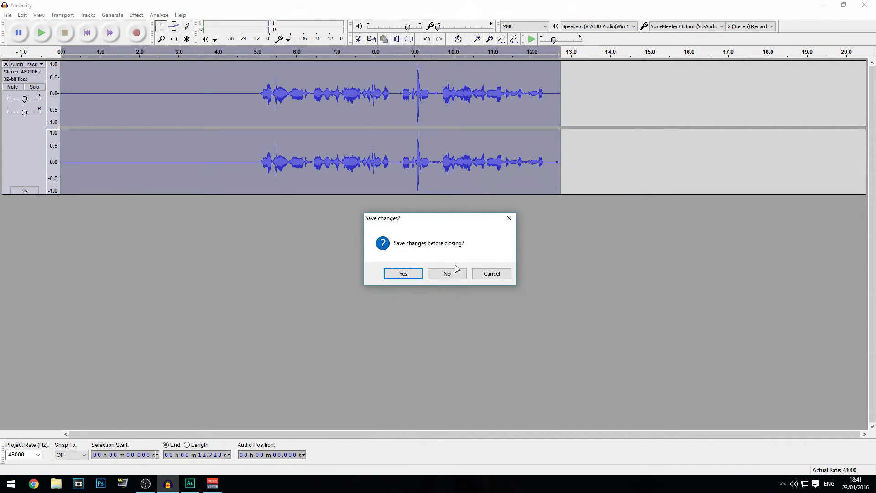
drag(401, 219, 260, 219)
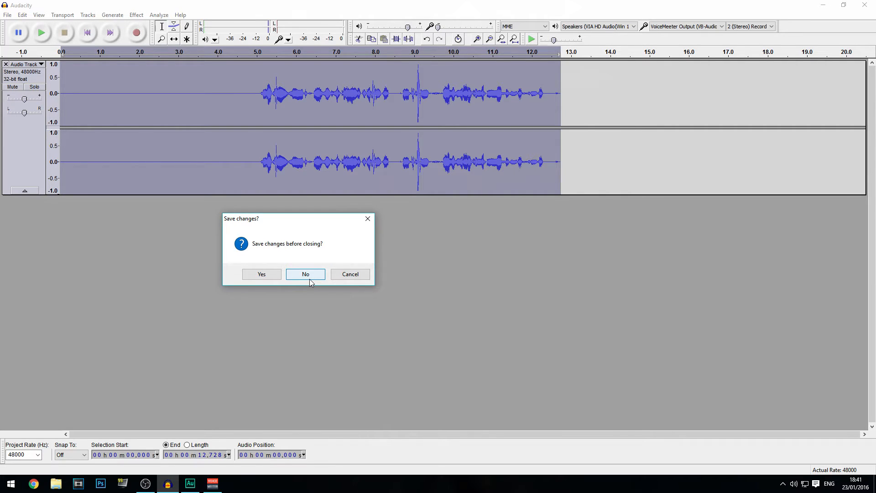
click(309, 279)
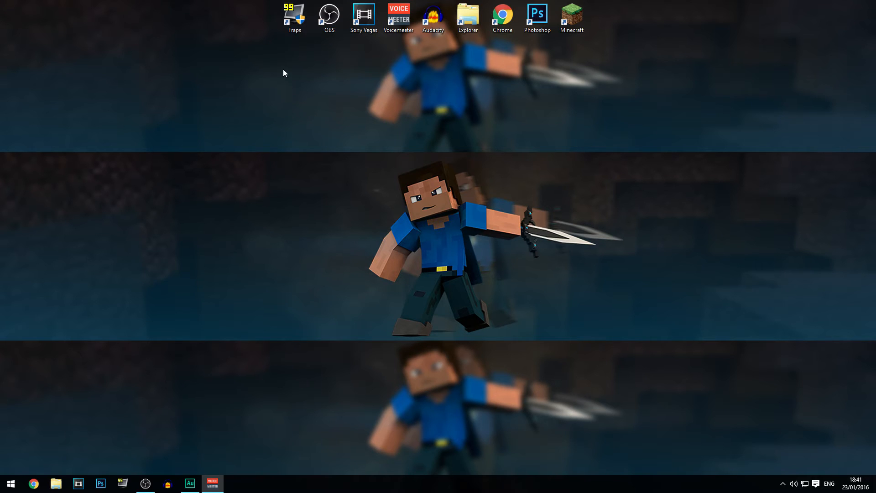
Launch Sony Vegas from the desktop
double_click(379, 19)
drag(335, 143, 582, 356)
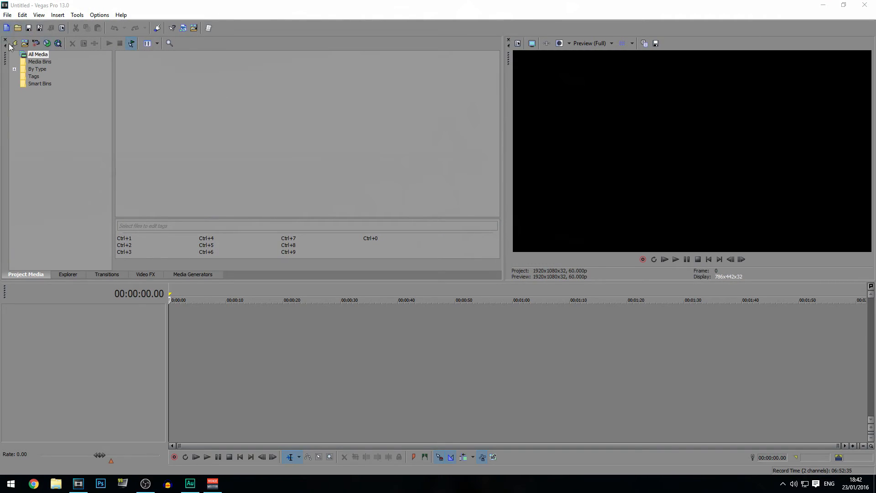
click(5, 15)
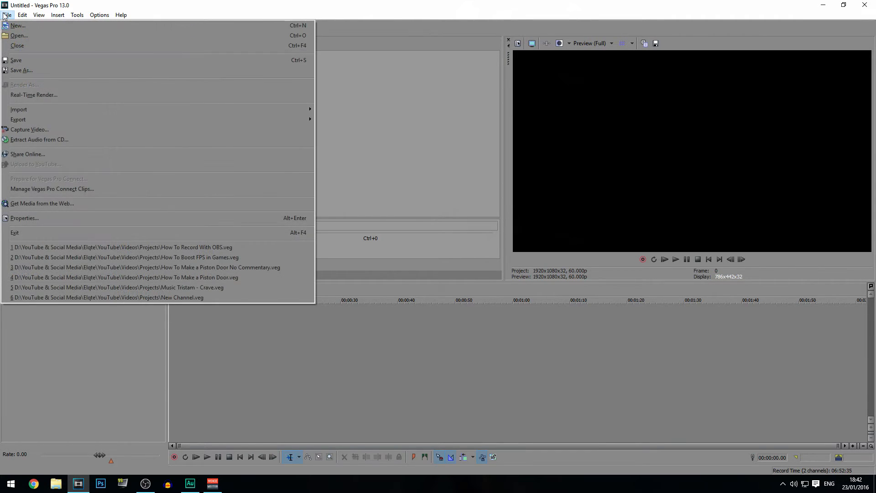
click(5, 15)
click(5, 15)
click(5, 15)
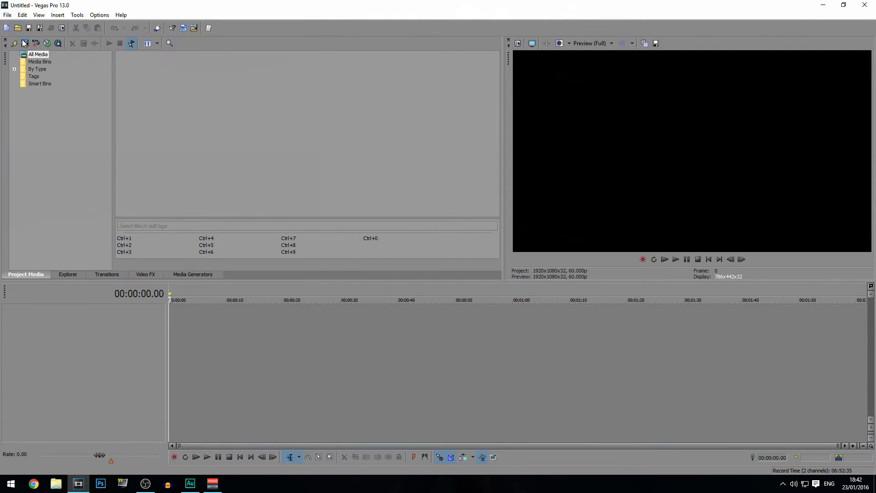
Import Clean 2D 60fps.mp4 from the Intro folder and place it at the start of the timeline
click(24, 43)
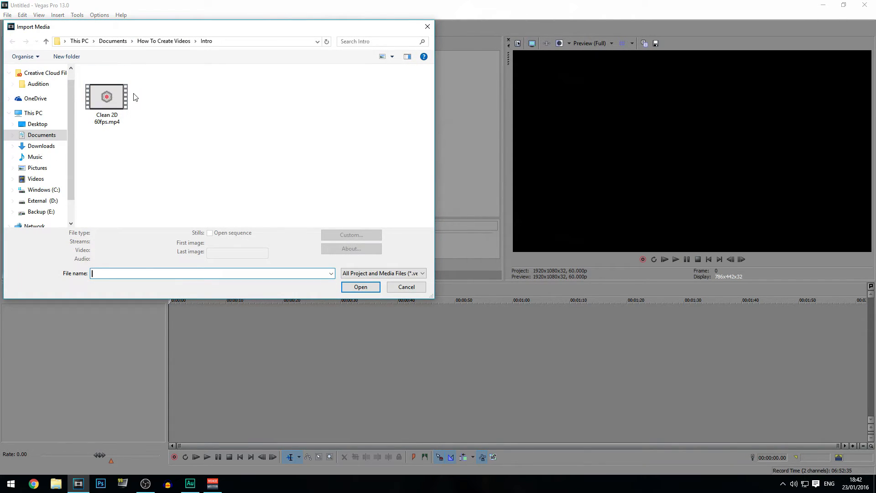
double_click(109, 110)
drag(129, 91, 170, 326)
click(234, 329)
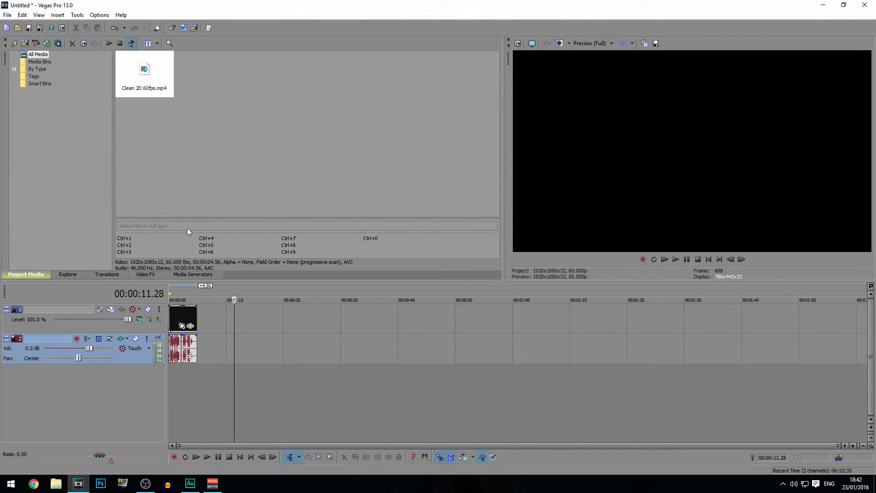
click(28, 42)
click(165, 41)
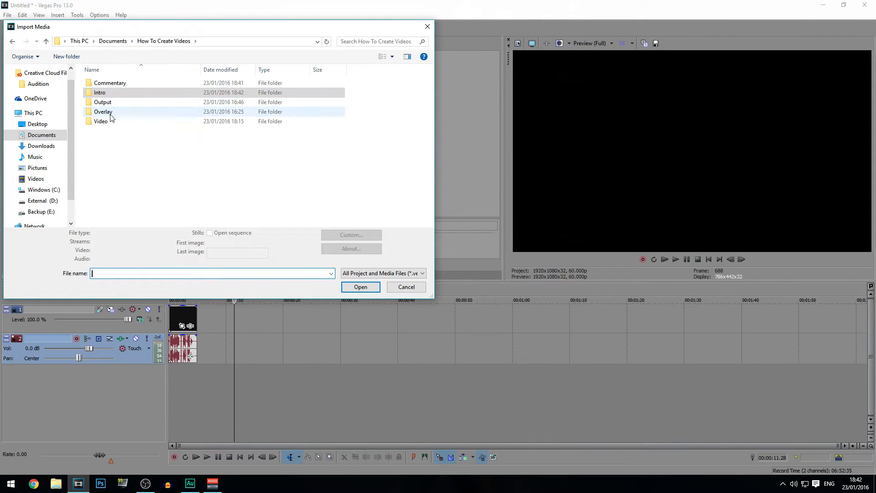
double_click(110, 120)
click(110, 121)
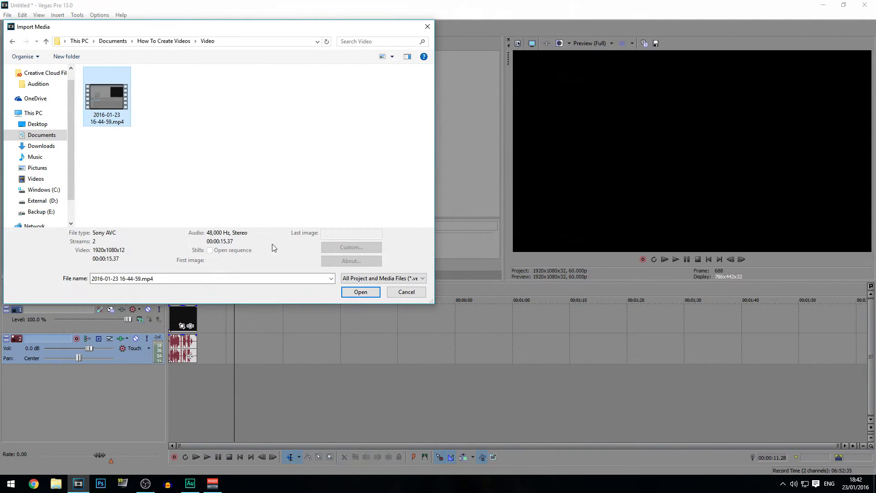
click(351, 296)
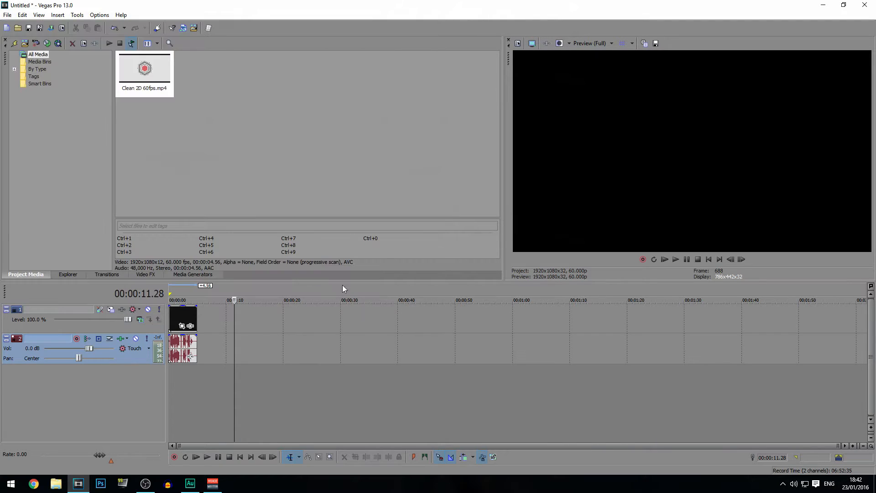
drag(237, 223, 199, 327)
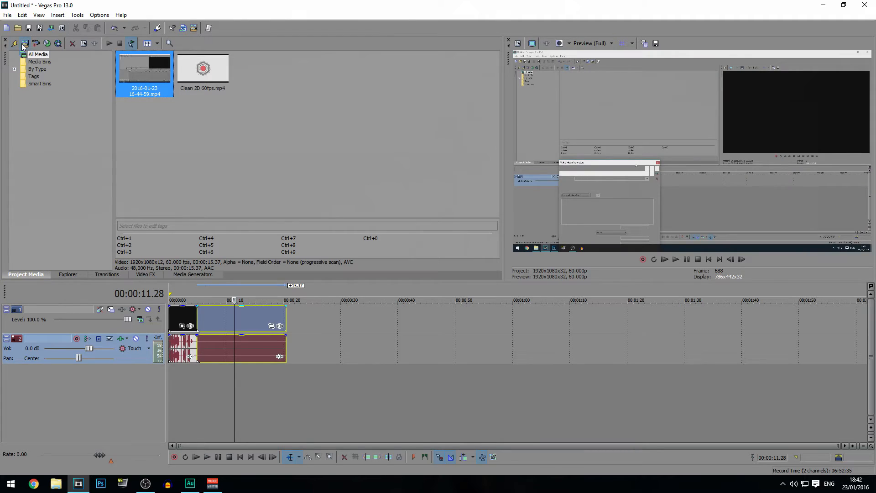
Import Commentary.wav from the Commentary folder and place it on a new audio track, aligned with the start of the screen recording
key(ctrl+i)
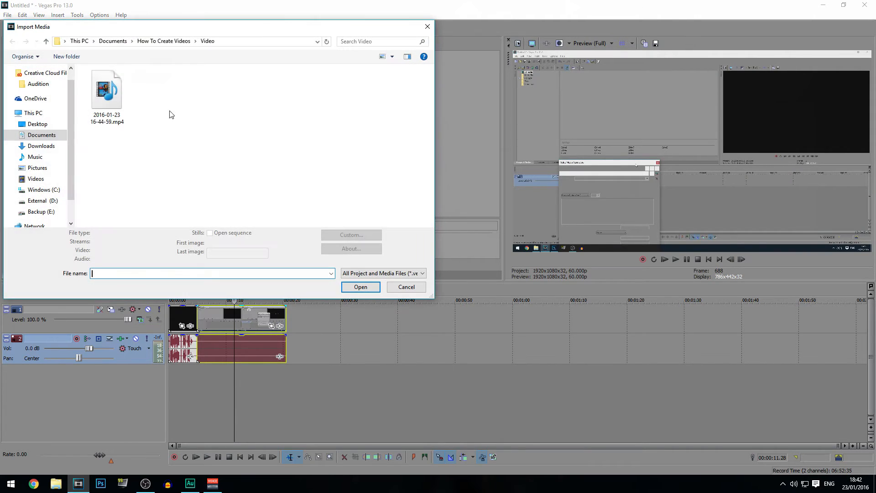
click(168, 41)
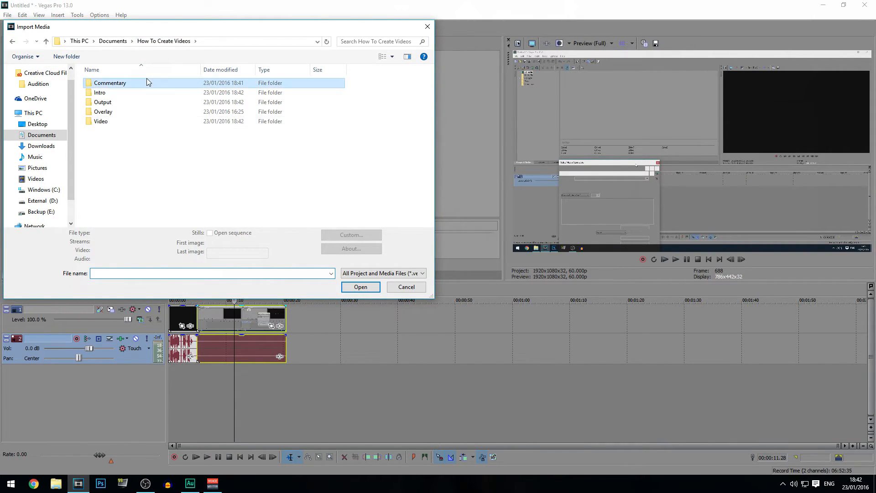
double_click(146, 82)
double_click(121, 84)
drag(283, 301, 203, 381)
click(228, 404)
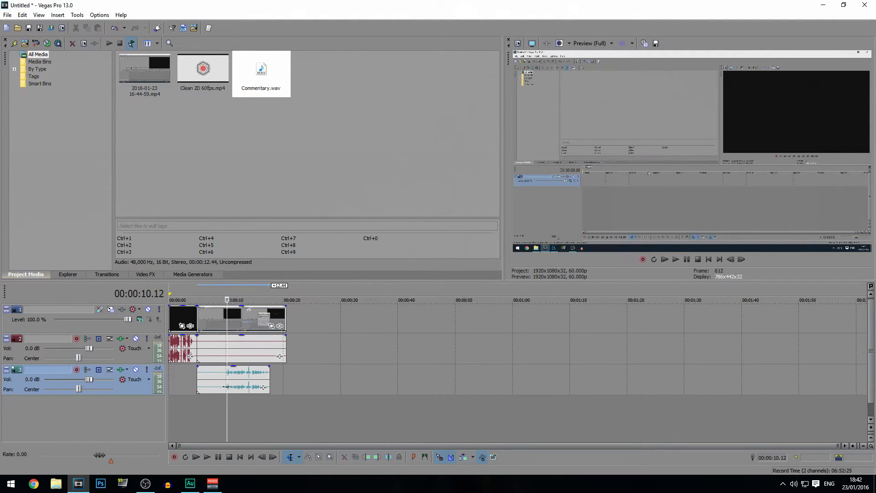
key(ctrl+a)
click(294, 415)
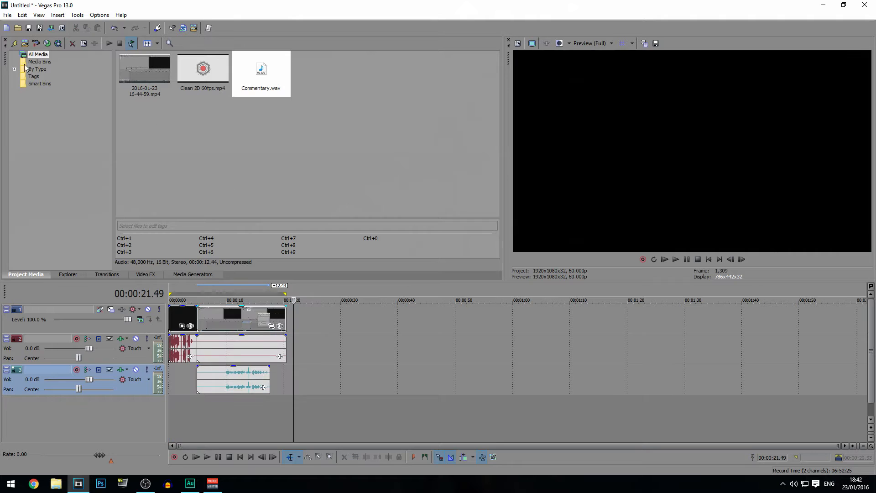
Browse the Video, Output and Overlay project folders for more media without importing, and return the playhead to the timeline's start
click(14, 43)
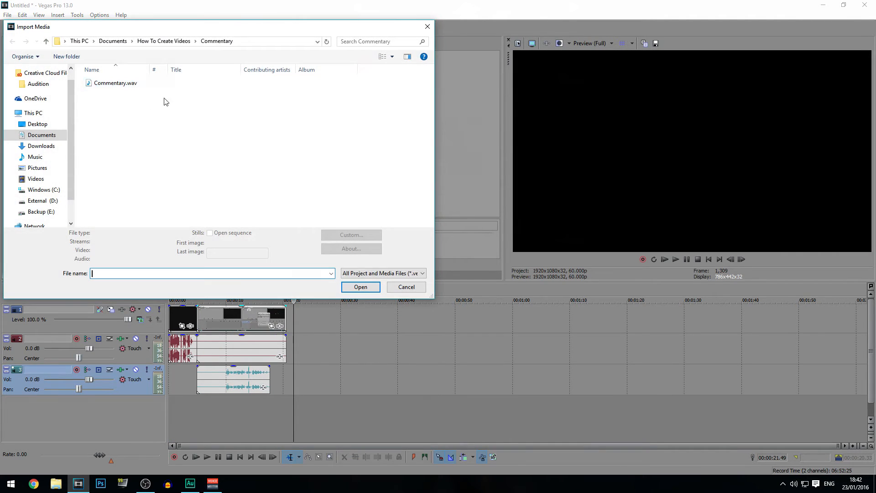
click(175, 41)
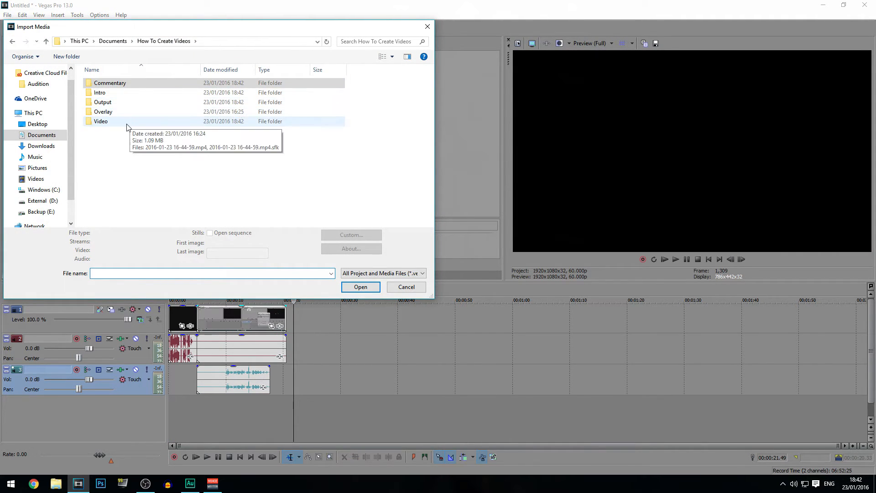
double_click(126, 122)
click(162, 41)
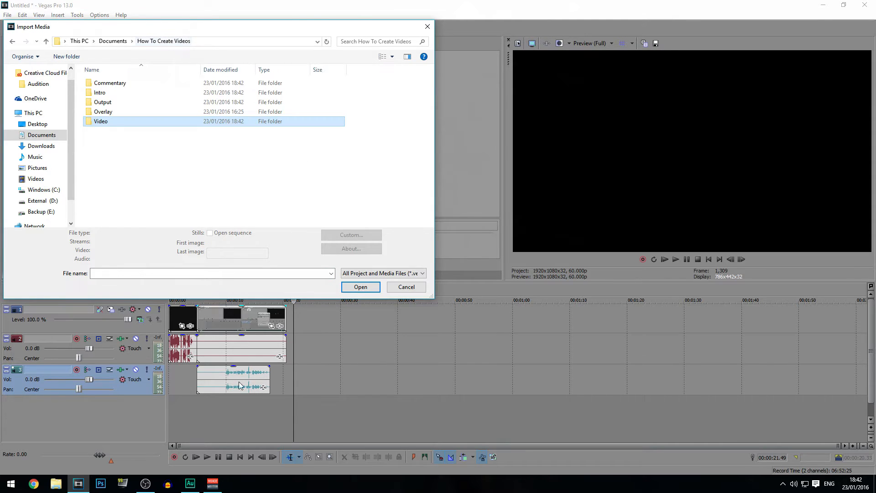
double_click(108, 103)
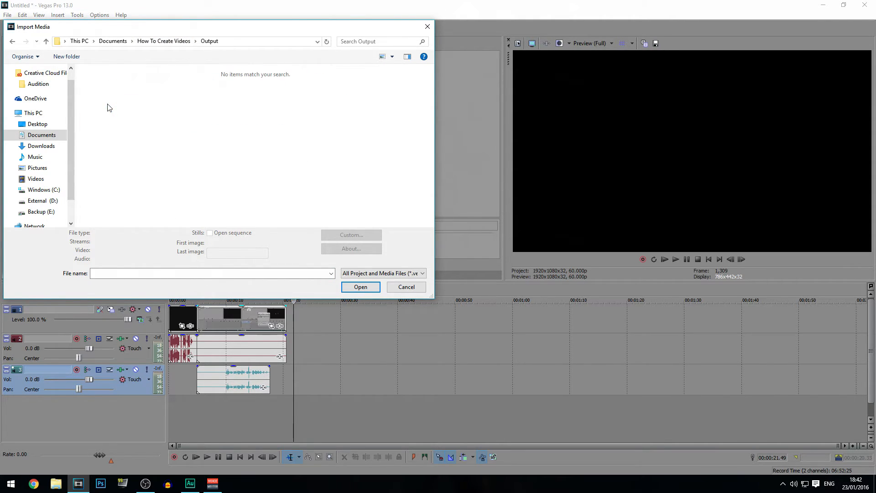
click(12, 41)
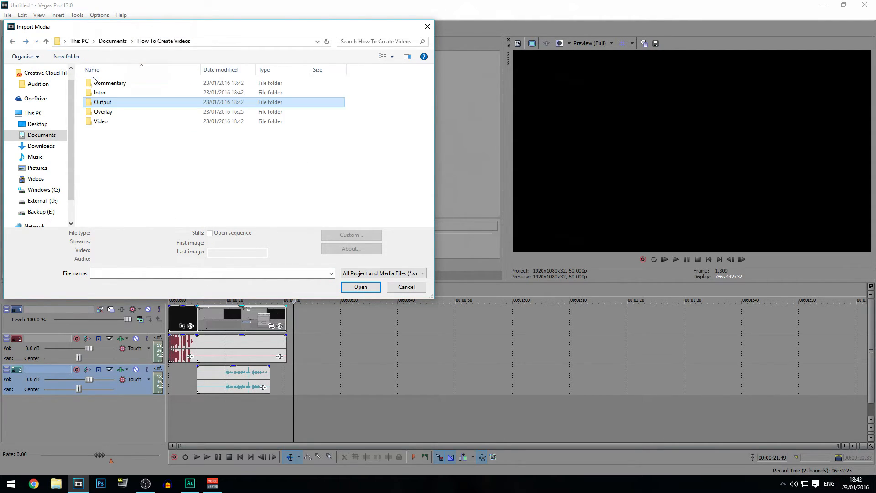
double_click(135, 111)
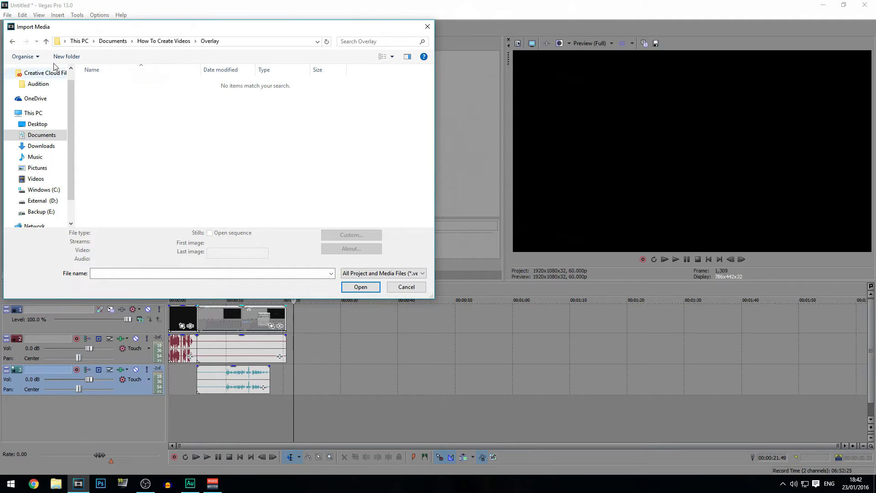
click(12, 41)
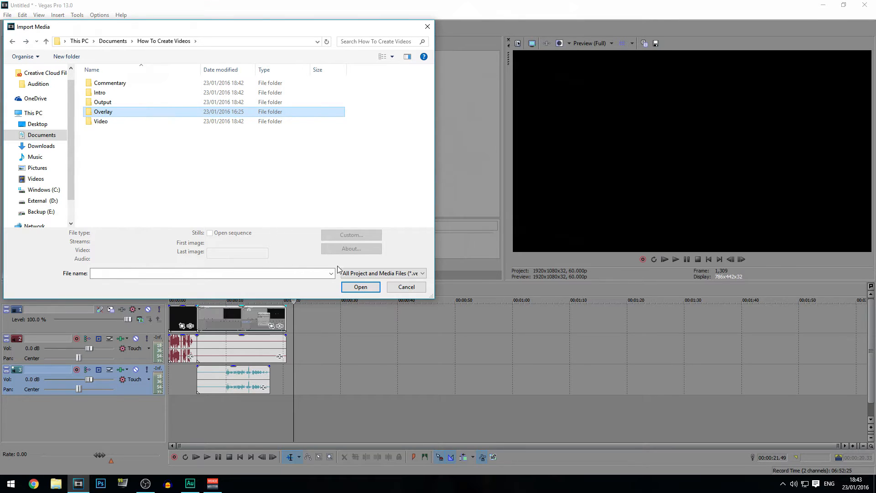
click(396, 290)
click(317, 321)
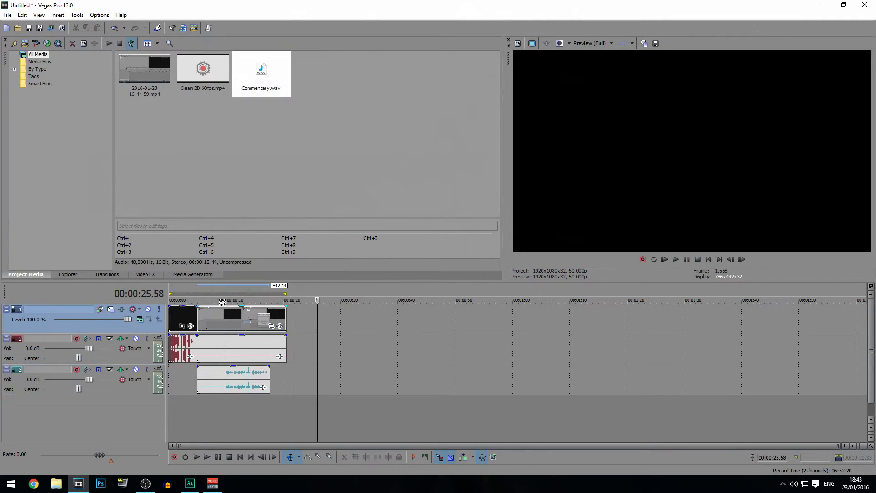
click(178, 291)
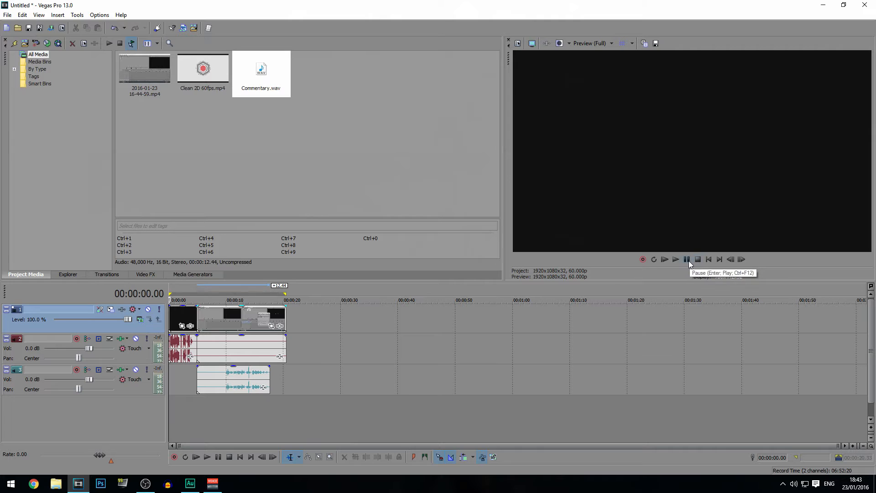
Start a media import and browse the External (D:) drive's YouTube & Social Media folders to Intros > Finished Intros
click(25, 44)
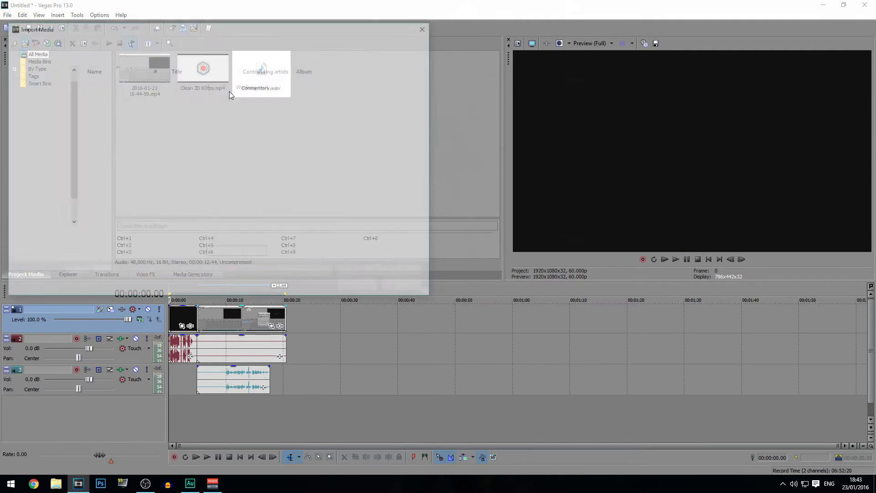
drag(185, 32, 440, 56)
click(292, 228)
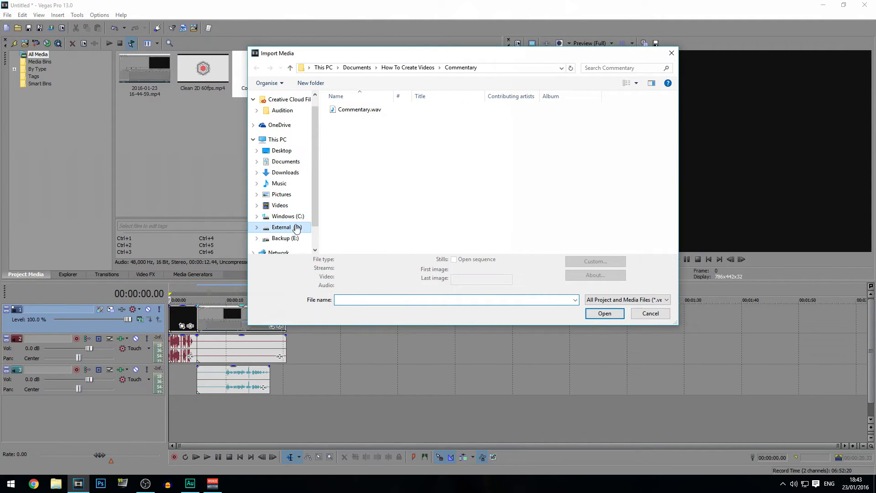
scroll(381, 215, down, 5)
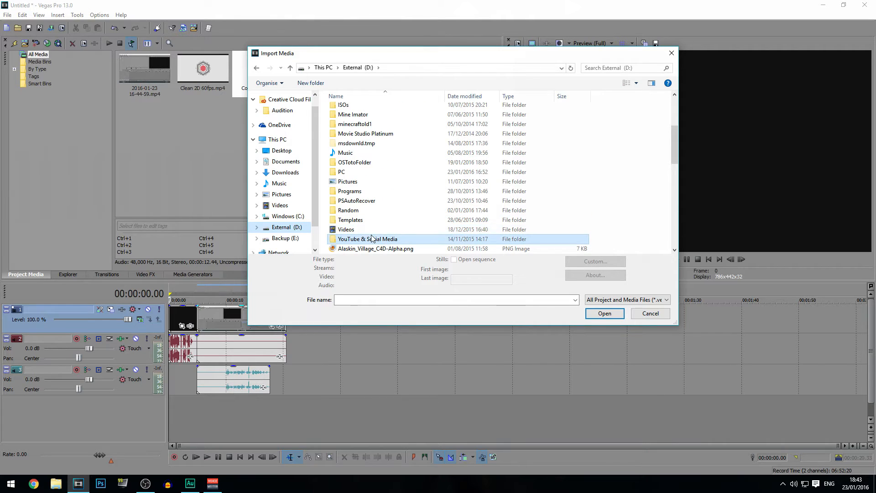
double_click(381, 239)
click(351, 113)
double_click(351, 114)
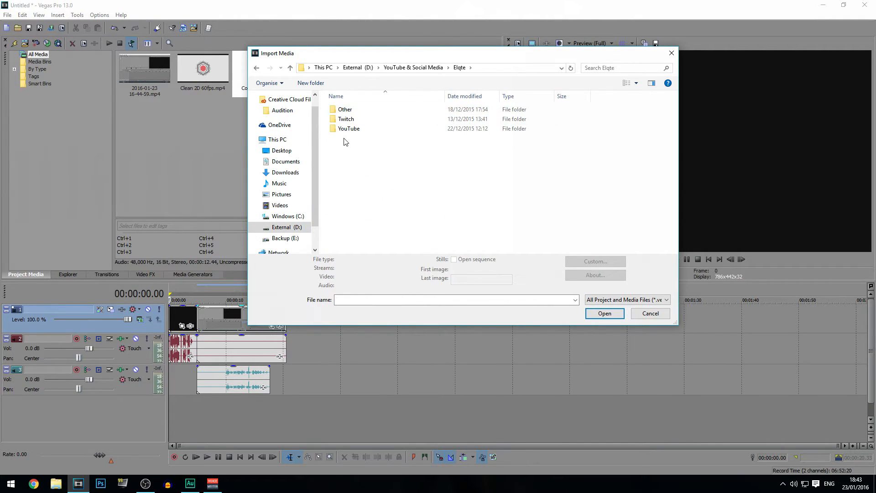
double_click(348, 128)
click(360, 196)
click(347, 186)
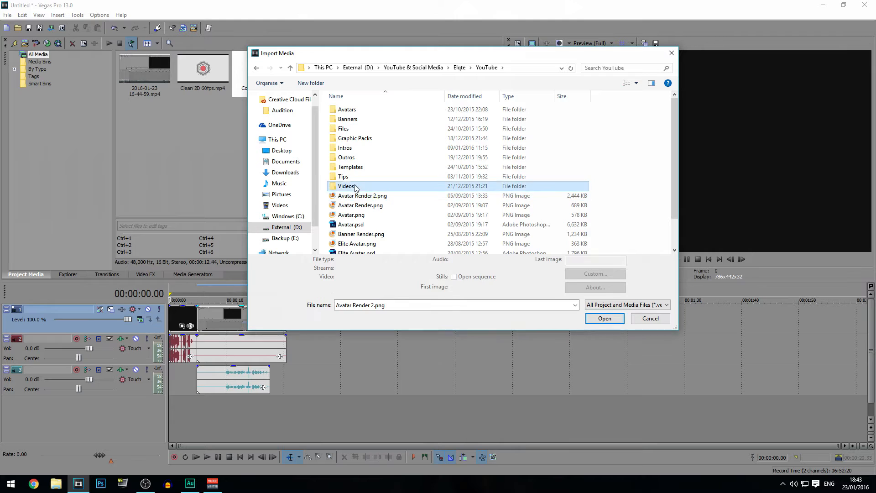
double_click(351, 149)
double_click(352, 132)
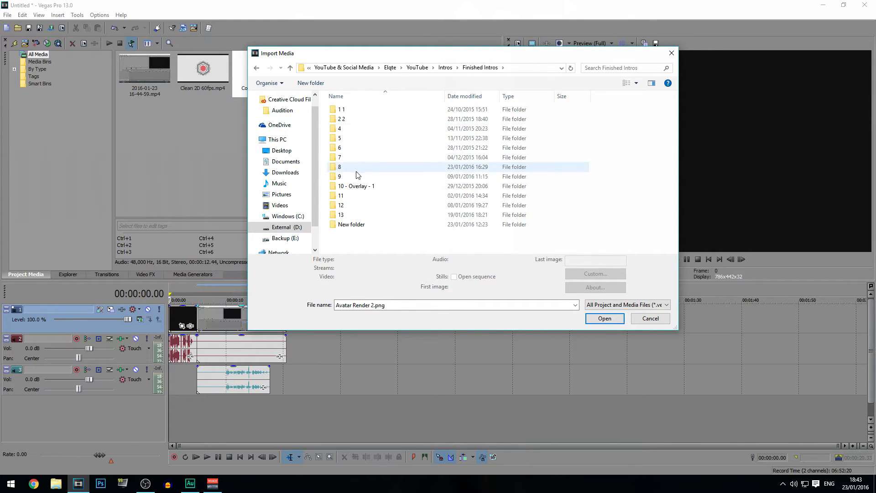
Check the contents of folder 8, and import Extended Smooth 2D.mp4 from New folder within Finished Intros
double_click(355, 171)
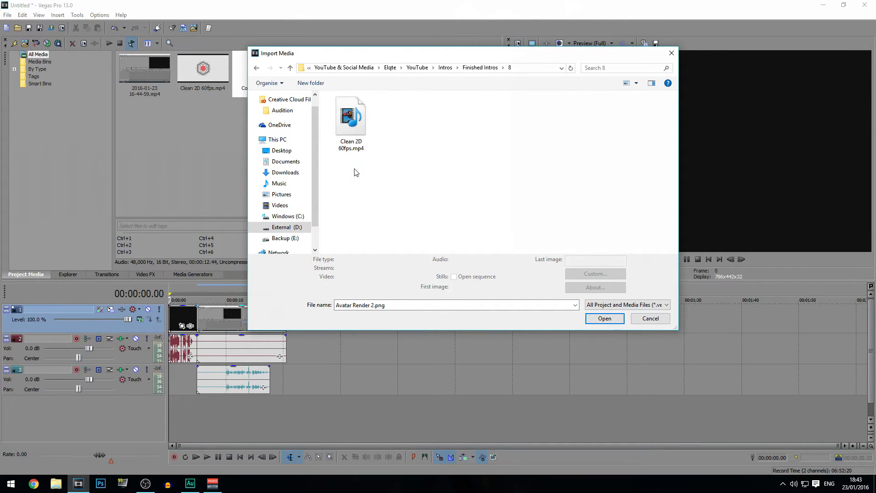
click(256, 68)
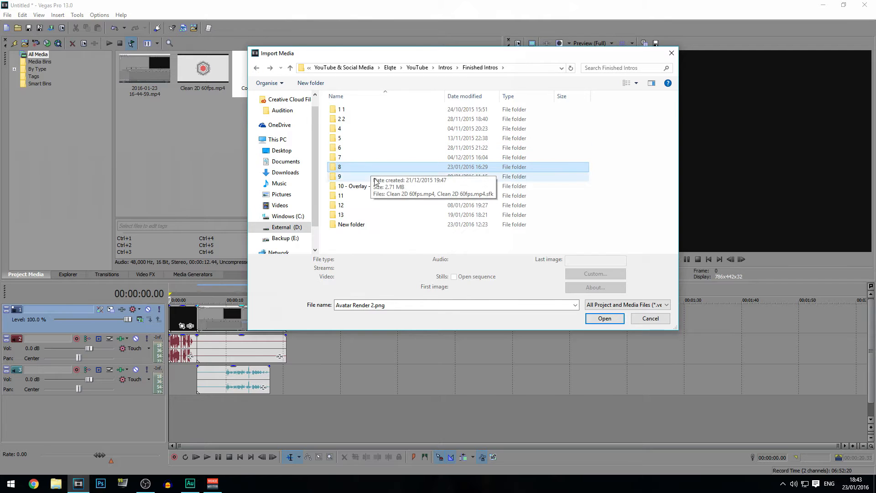
double_click(372, 225)
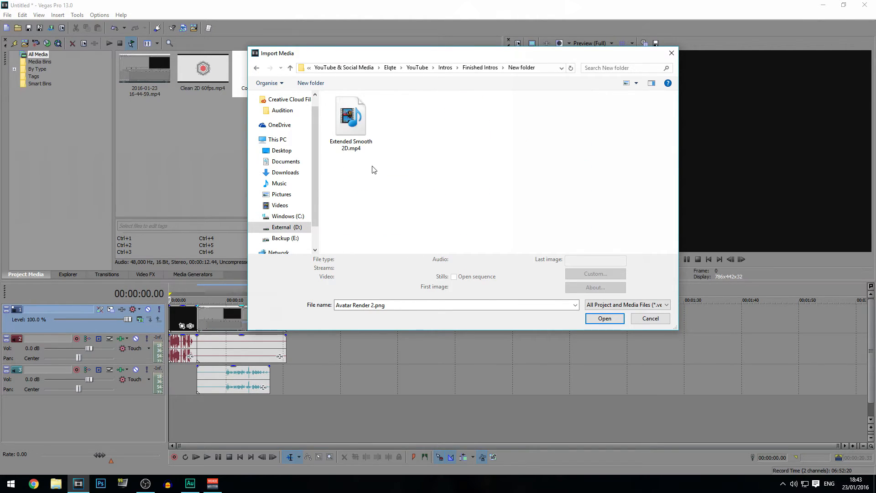
click(351, 120)
click(604, 318)
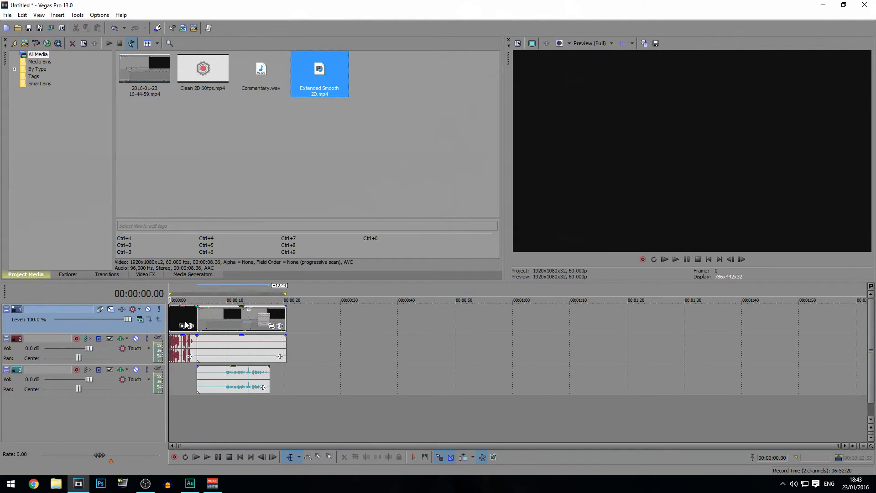
Delete the Clean 2D intro from the timeline and move the screen recording and commentary later to make room
click(185, 325)
key(Delete)
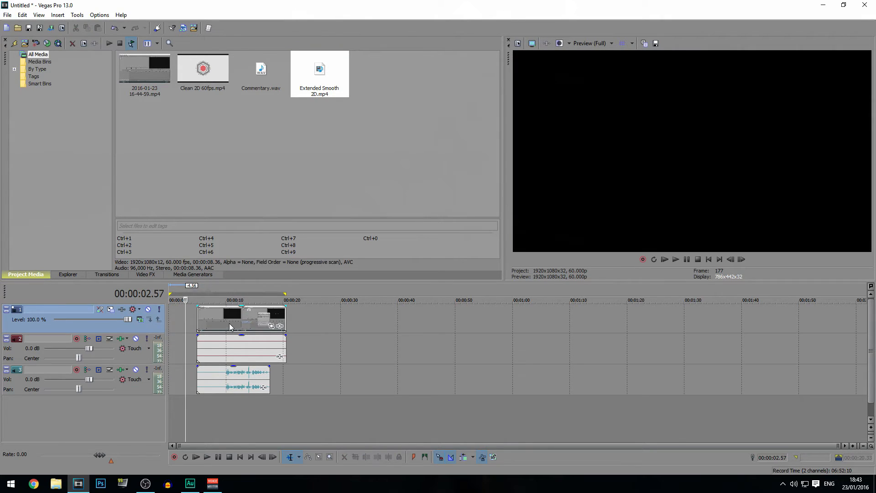
click(229, 323)
drag(218, 318, 298, 314)
click(257, 415)
Place Extended Smooth 2D.mp4 at the timeline's start and move the recording and commentary so they begin where it ends
drag(320, 72, 197, 321)
click(300, 313)
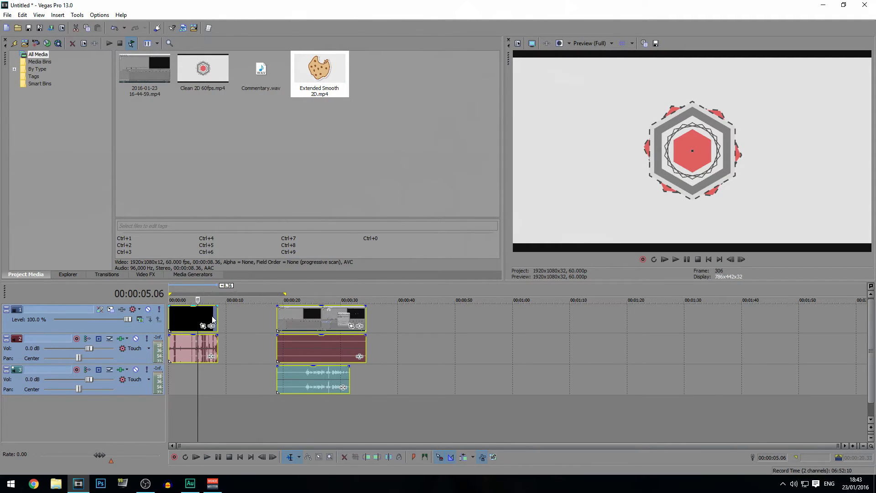
click(189, 321)
click(188, 329)
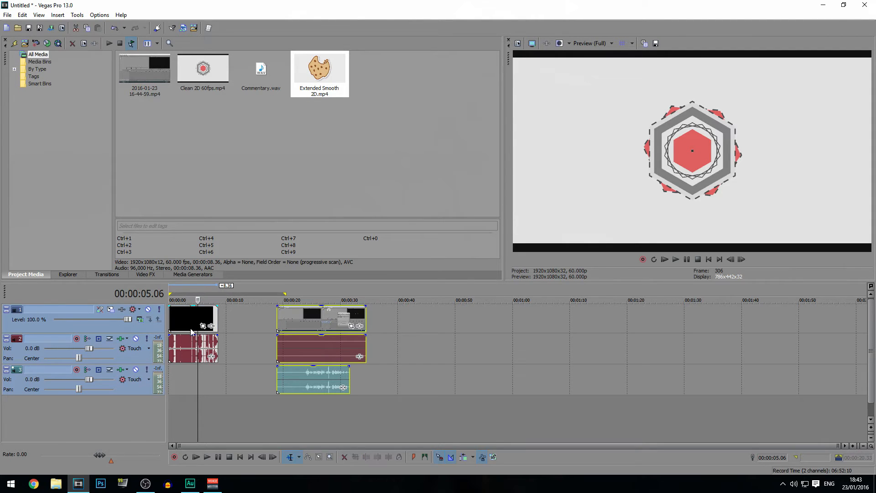
drag(303, 318, 245, 314)
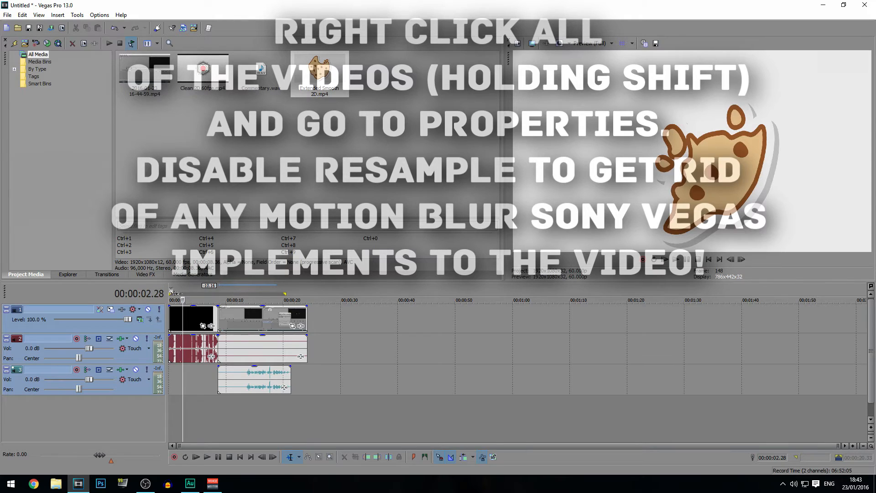
Lower the audio level of the intro clip on the timeline and preview it from the start
click(170, 299)
drag(170, 306, 173, 306)
click(172, 385)
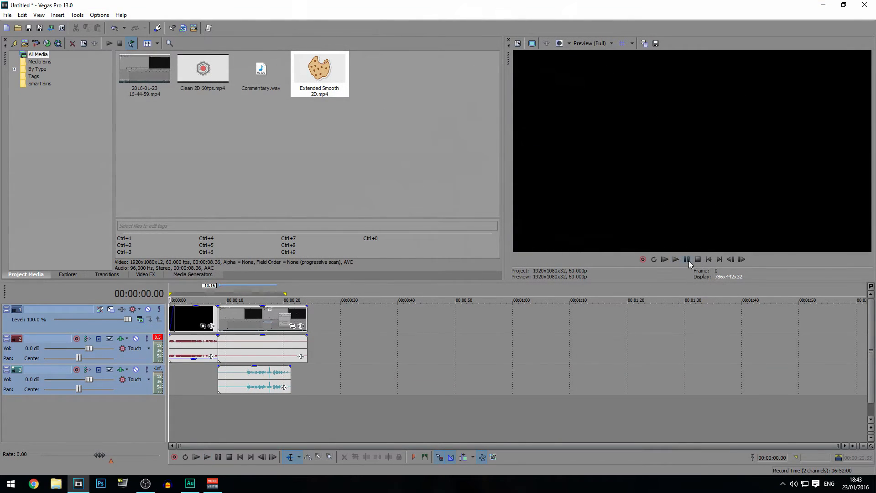
click(688, 261)
drag(191, 335, 192, 360)
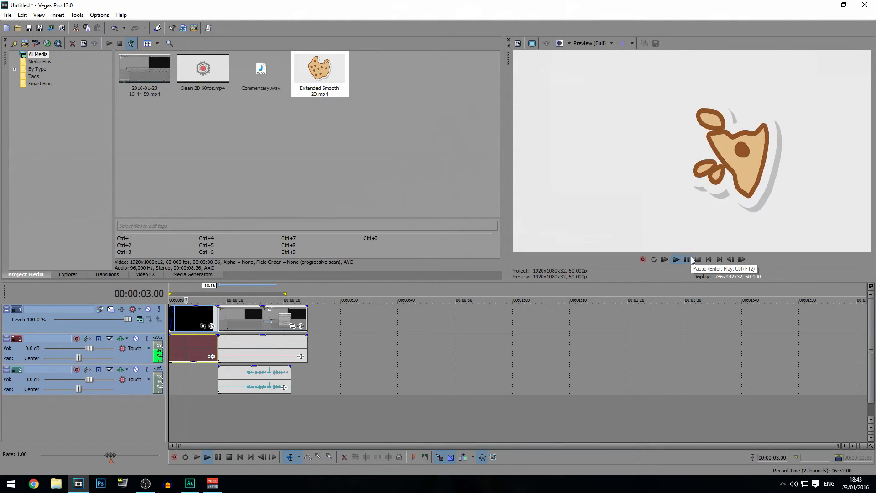
Stop the preview and add a short fade-in at the start of the screen recording clip
click(691, 260)
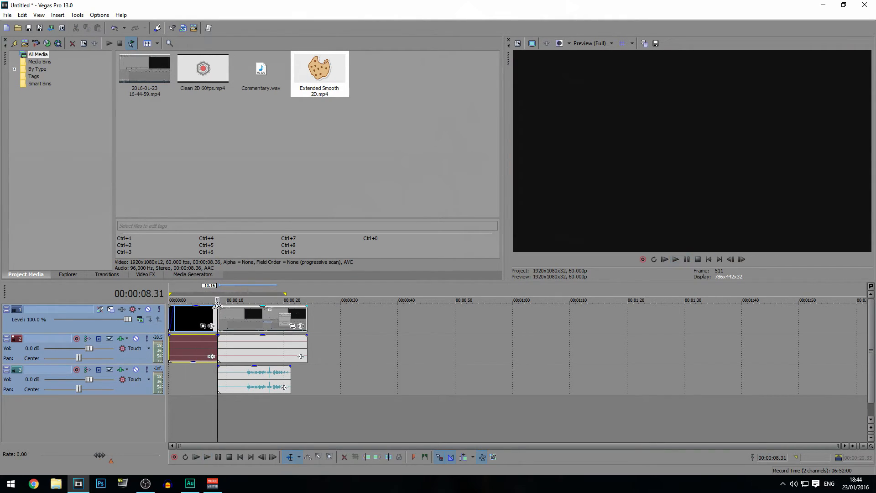
click(223, 310)
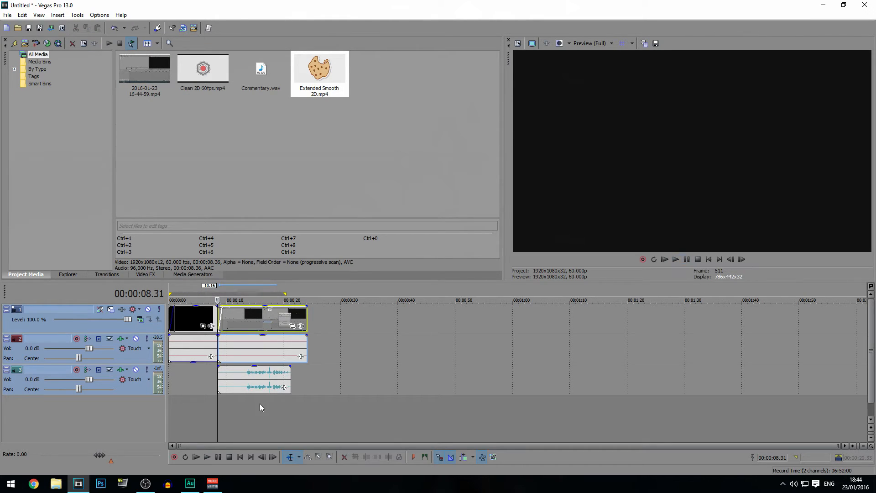
Split the commentary where the voice begins, delete the silent part, and move the rest to start where the intro ends
click(246, 381)
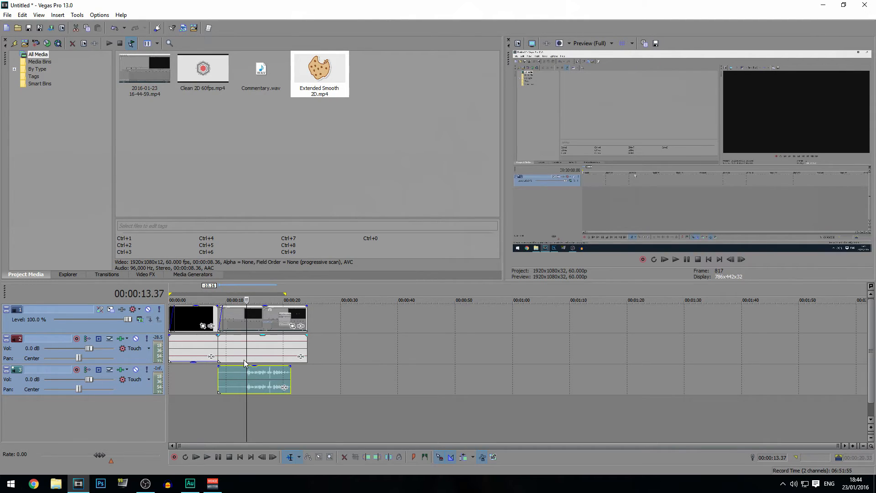
key(Left)
key(s)
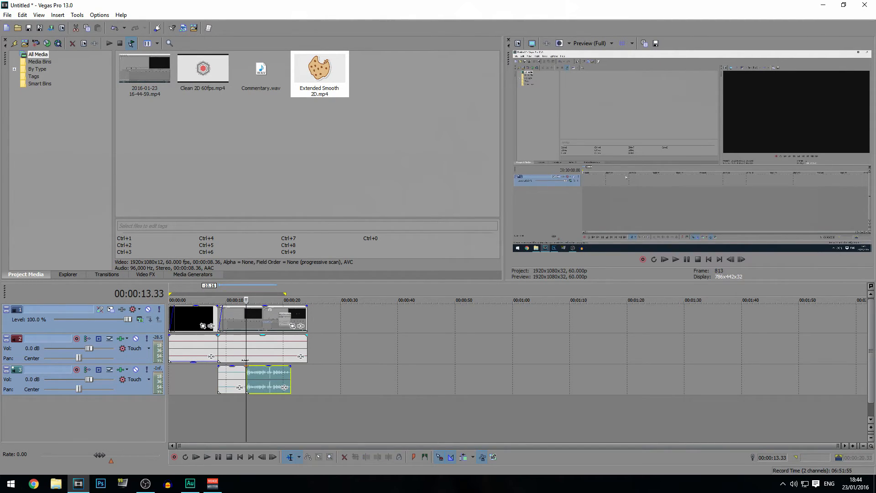
click(222, 390)
key(Delete)
drag(255, 378, 227, 379)
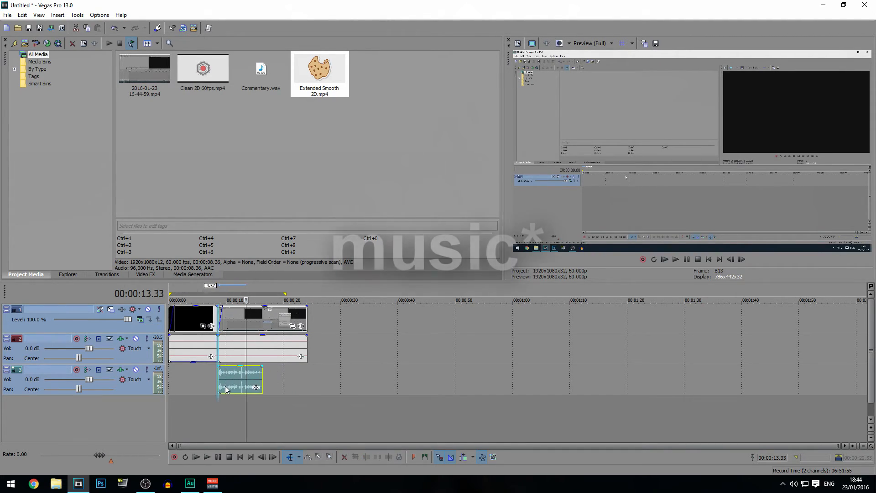
Preview the transition from the intro into the screen recording and commentary
click(224, 412)
click(215, 292)
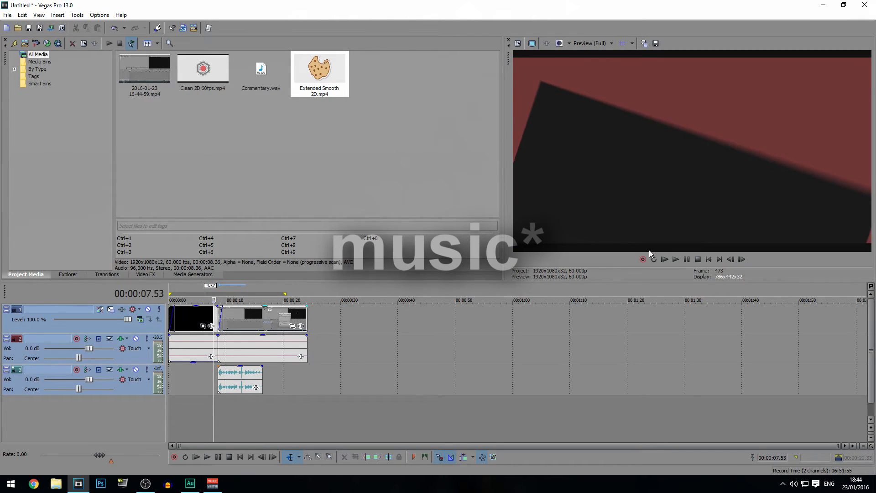
click(223, 294)
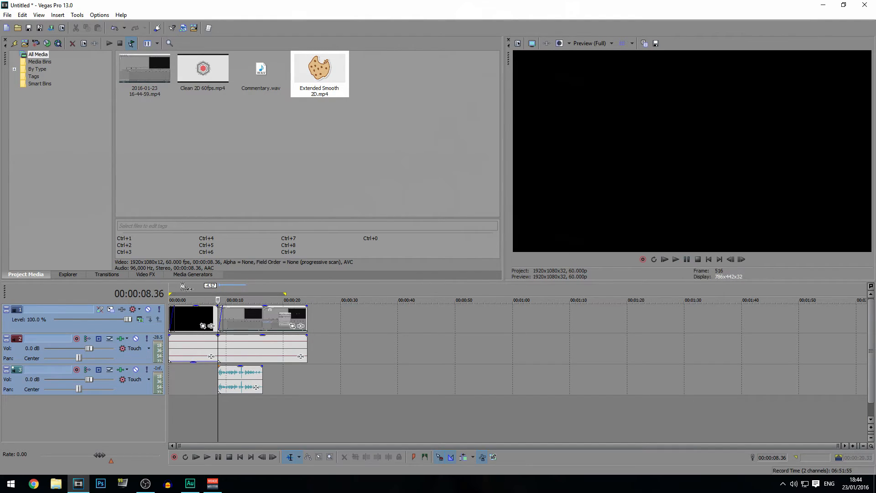
click(690, 260)
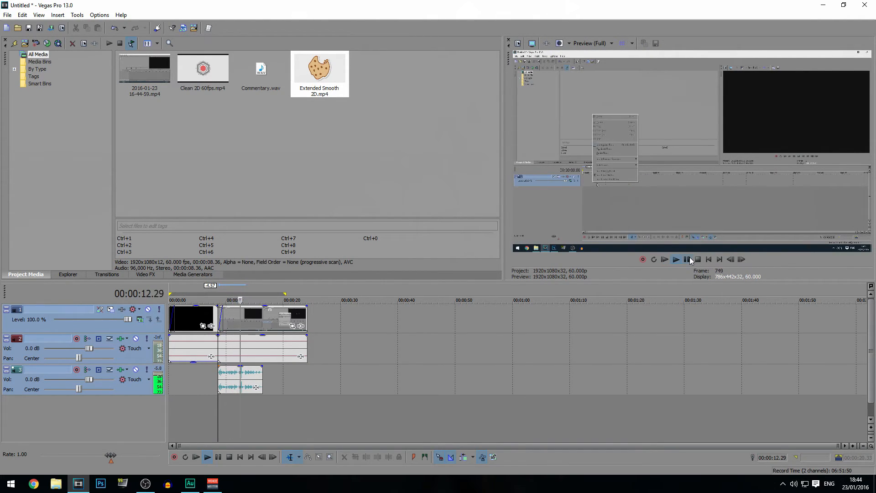
click(690, 260)
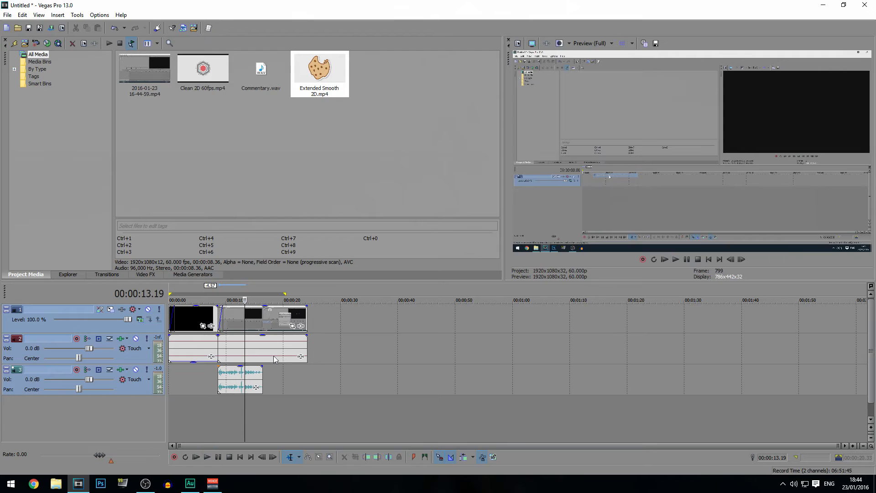
Apply the Vocals preset to the commentary track's EQ and adjust its low shelf band to 188 Hz and 11.7 dB gain
click(119, 370)
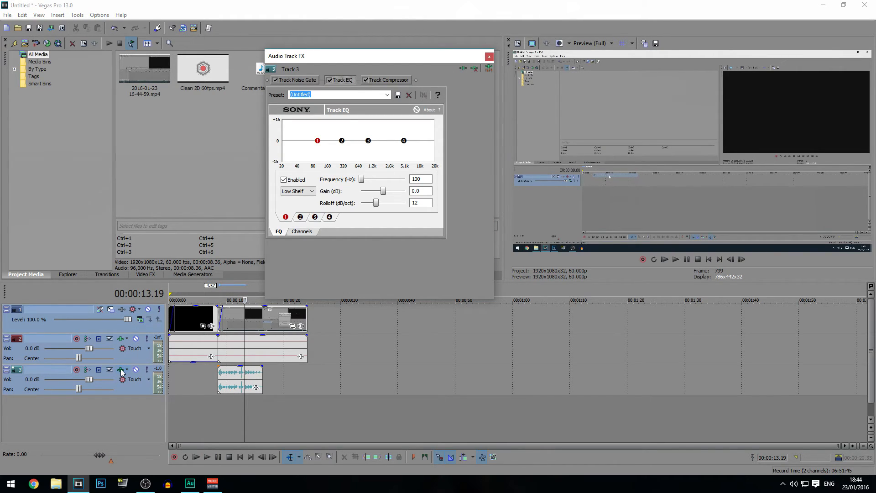
click(387, 94)
click(309, 181)
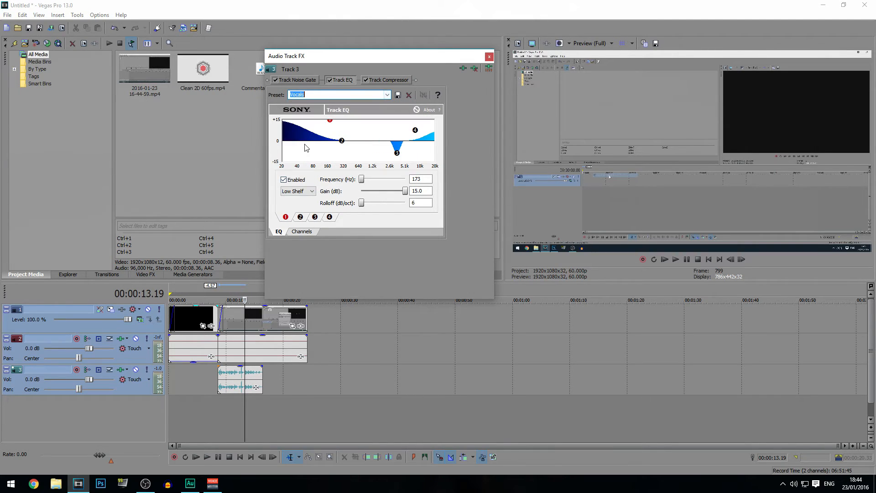
click(342, 141)
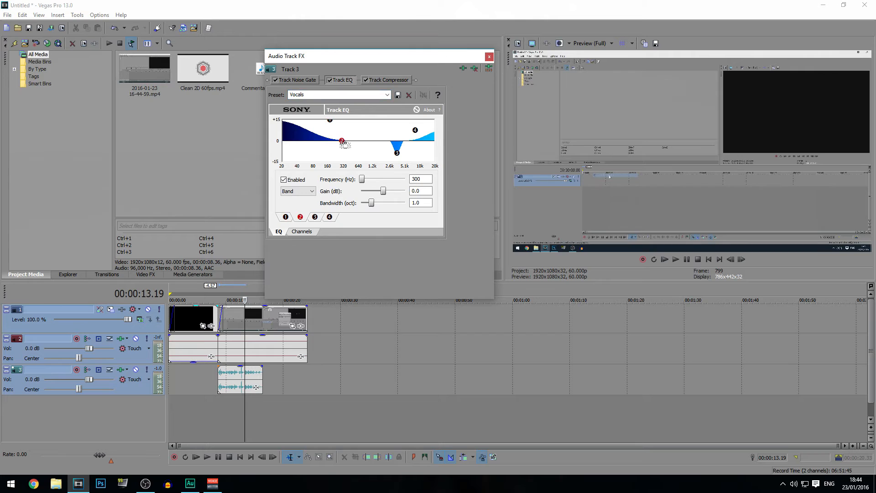
click(396, 153)
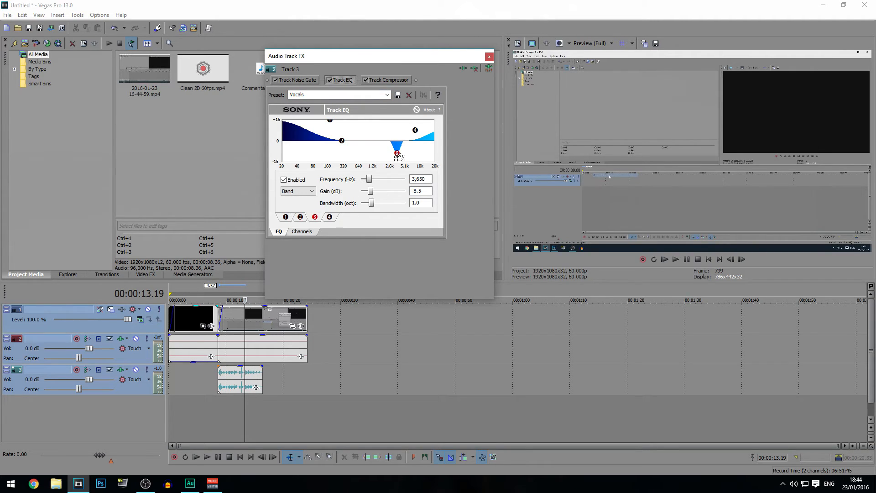
click(415, 131)
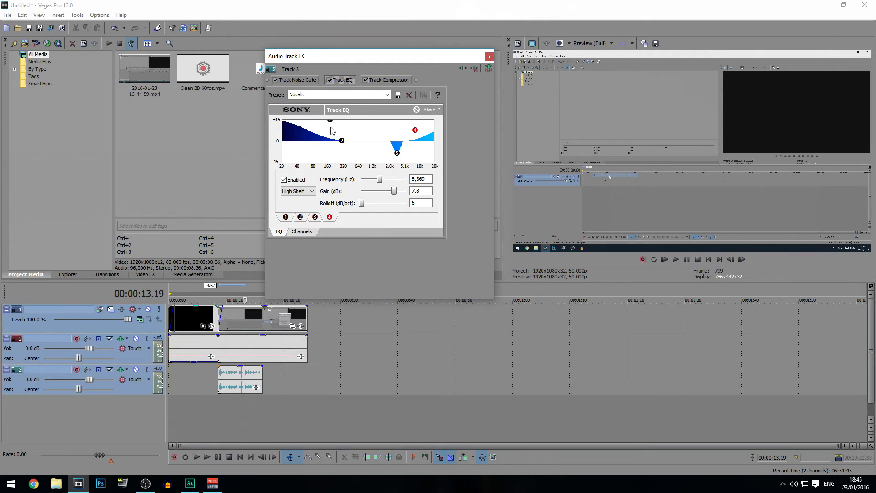
click(330, 121)
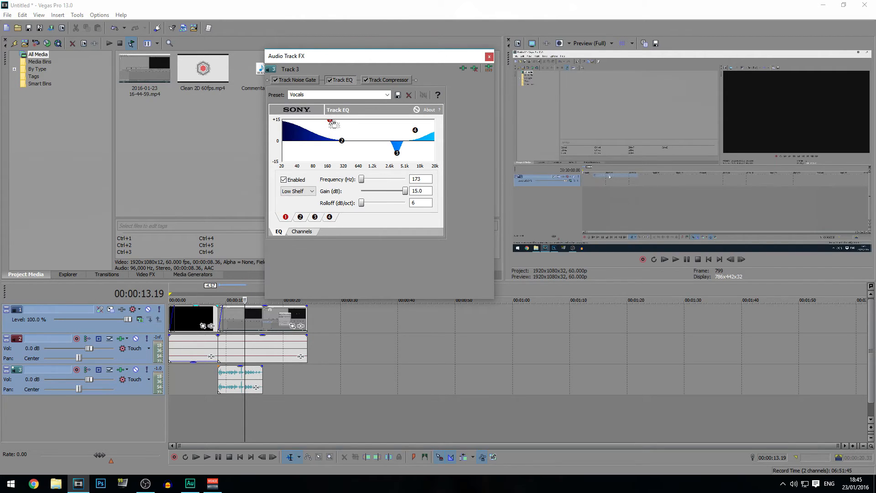
drag(333, 123, 334, 128)
Play back the equalised commentary, lower the commentary clip's audio level, and close the track effects window
click(214, 292)
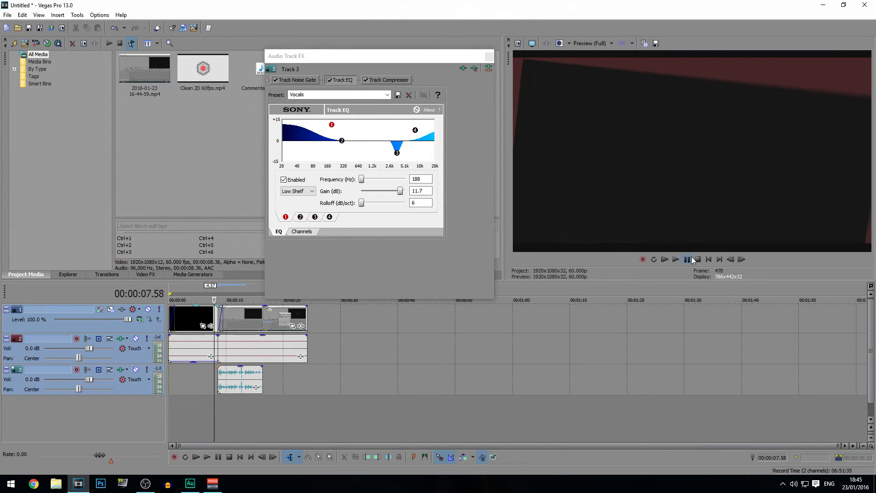
click(691, 258)
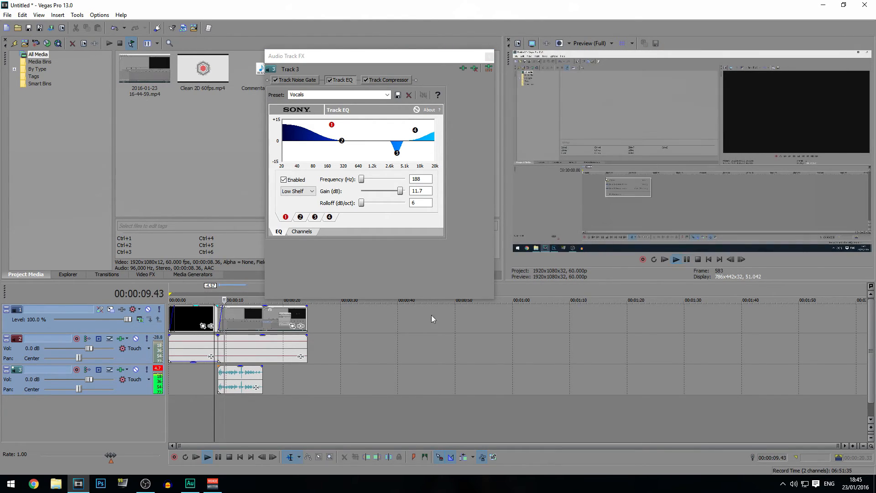
click(242, 383)
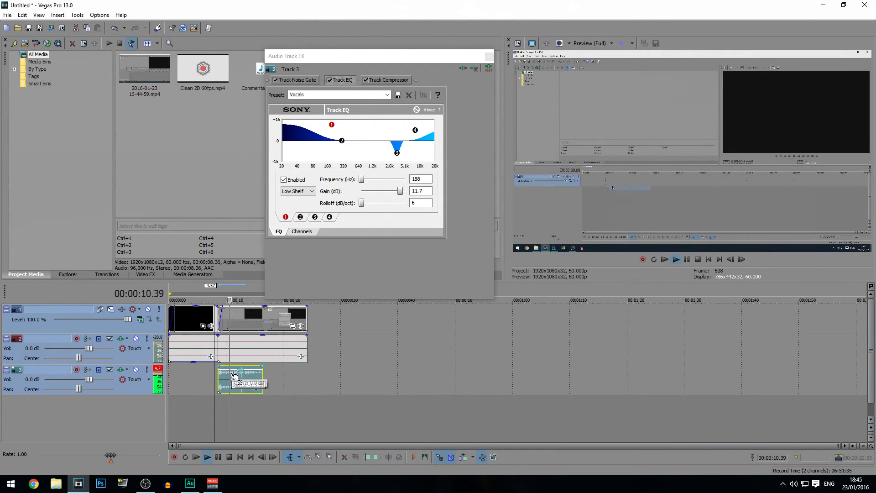
click(249, 400)
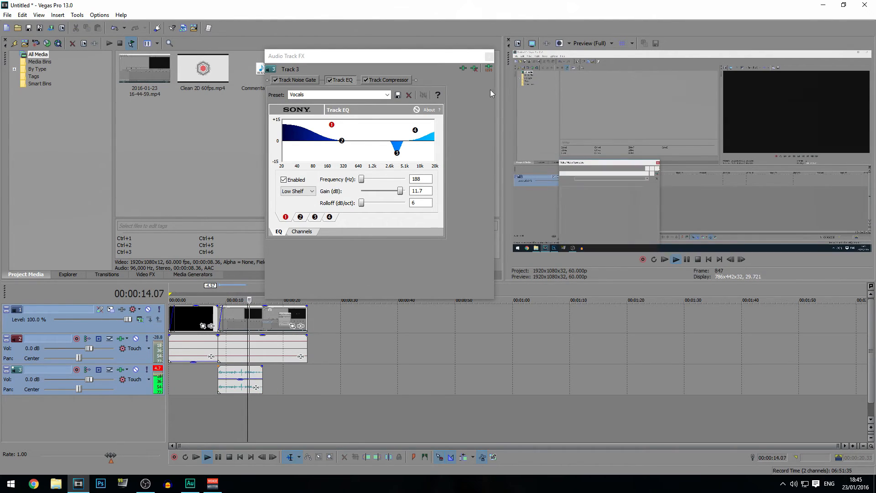
click(488, 55)
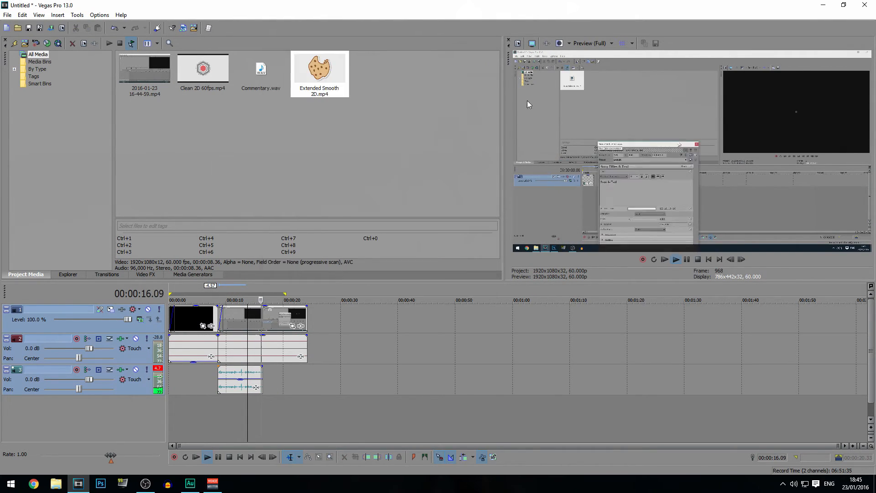
key(Return)
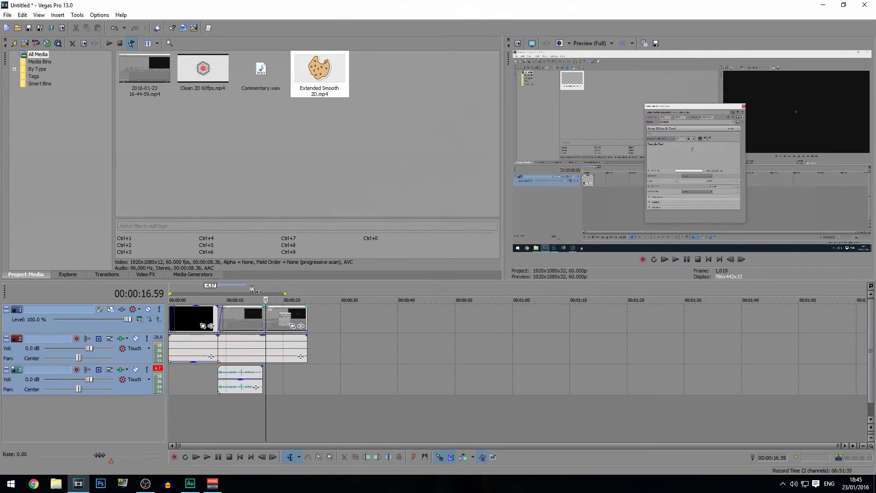
Trim the end of the screen recording to match the commentary's end and preview the result
click(277, 288)
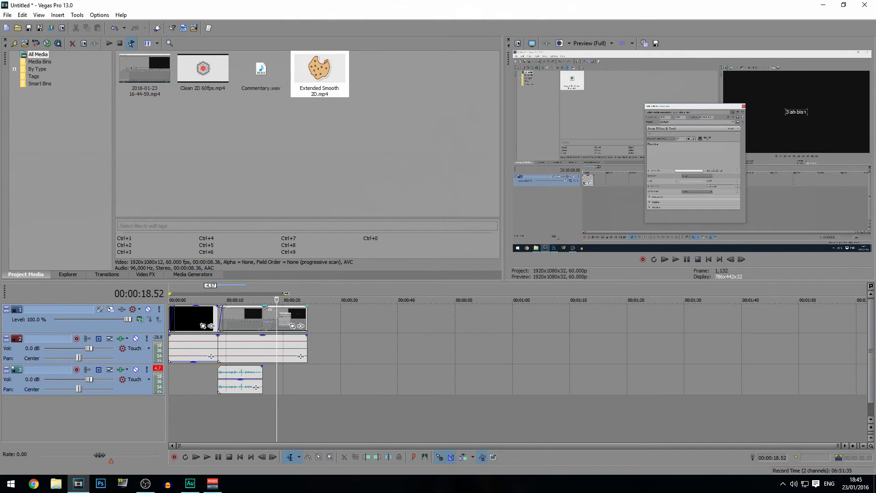
click(287, 293)
drag(306, 321, 261, 321)
click(279, 326)
click(235, 290)
key(space)
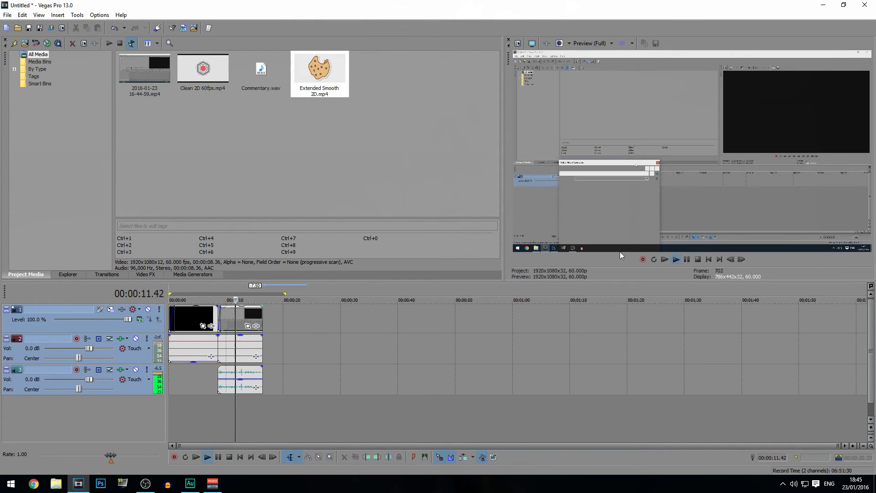
click(691, 260)
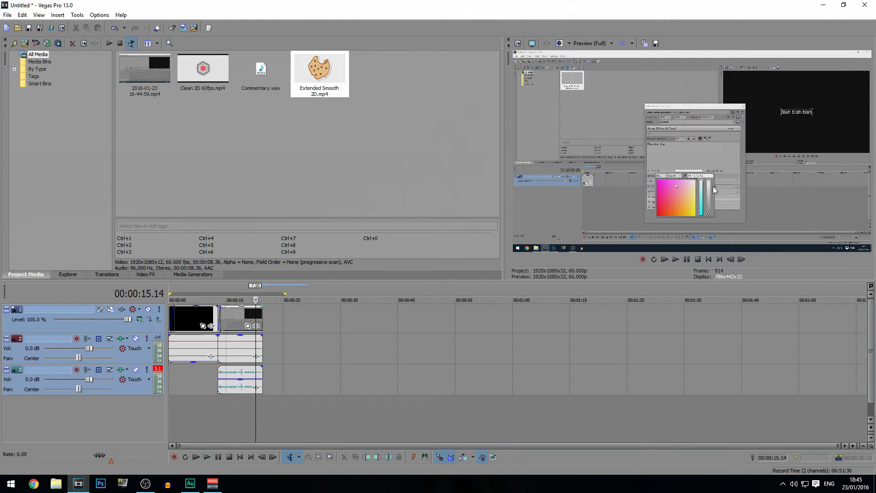
Add a short fade-out at the end of the screen recording clip and preview the ending
click(307, 310)
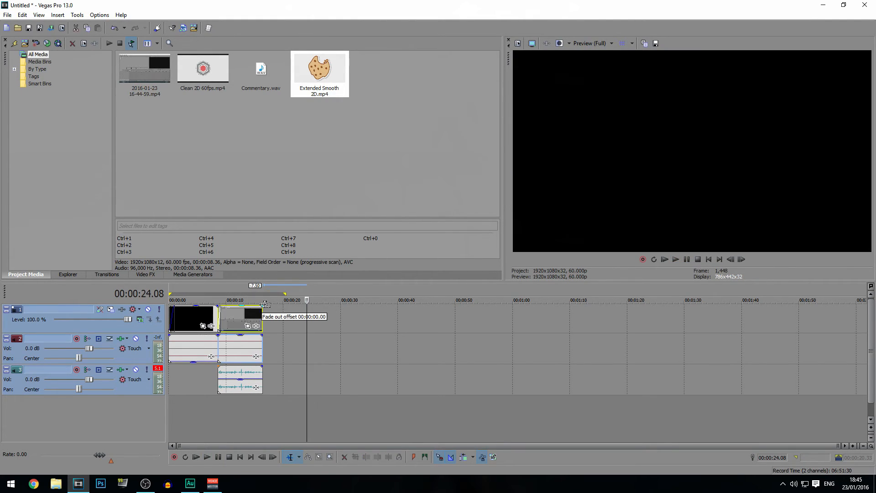
drag(263, 305, 260, 305)
click(252, 300)
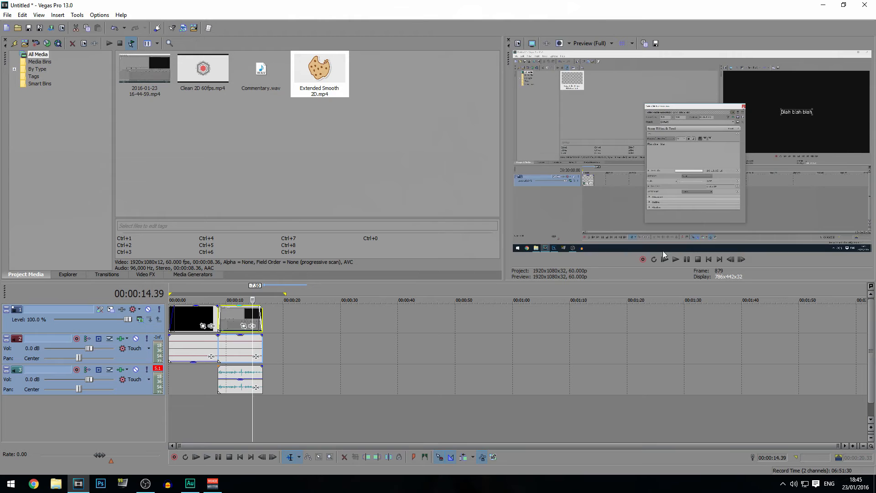
click(687, 259)
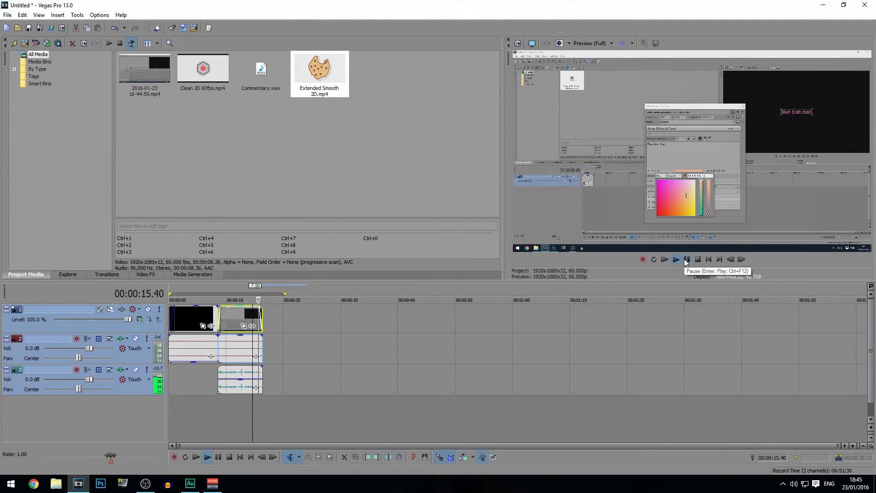
Check several points of the intro clip in the preview
click(358, 310)
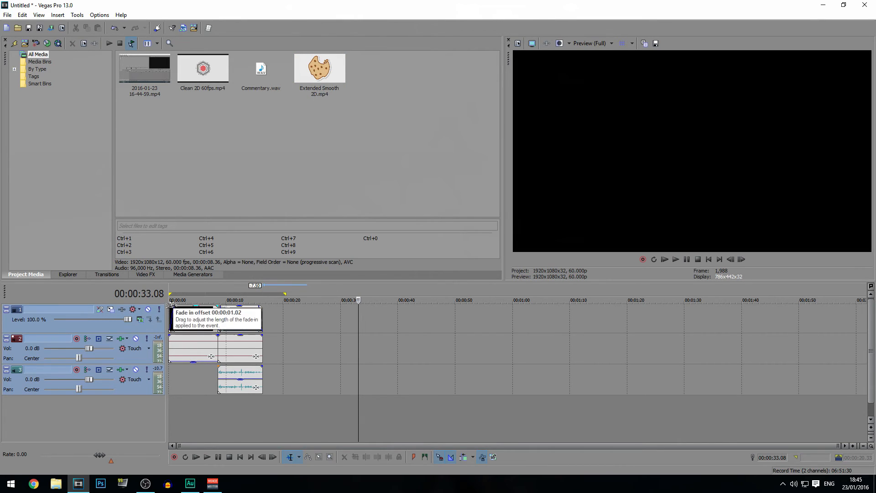
key(ctrl+Home)
click(184, 388)
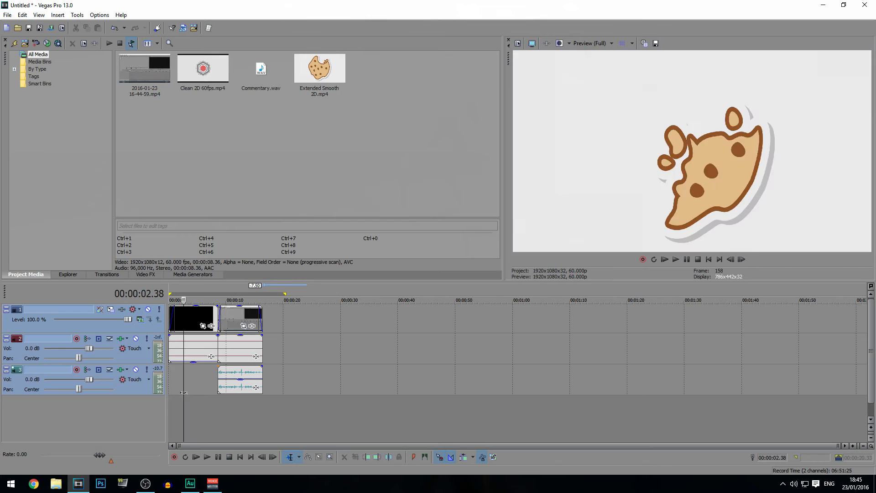
click(169, 385)
click(181, 382)
click(200, 374)
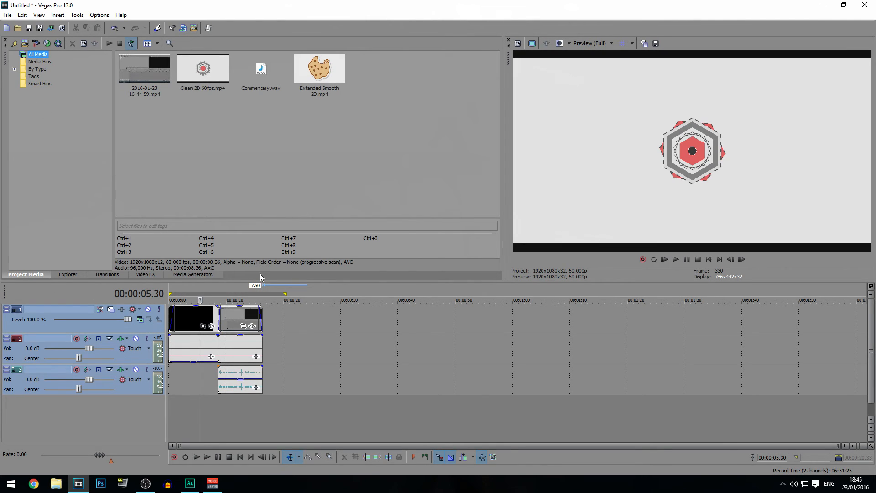
Leave the media import without choosing a file and examine the media generators, including Titles & Text and (Legacy) Text
click(23, 44)
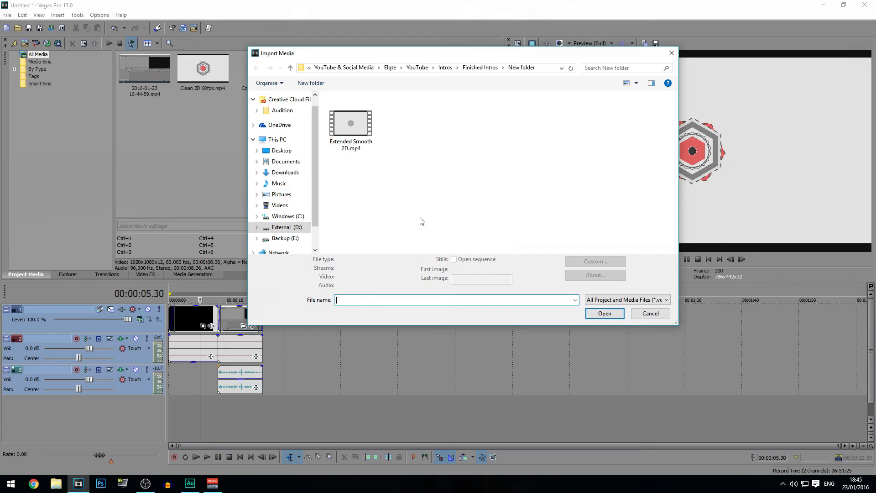
click(646, 314)
click(192, 274)
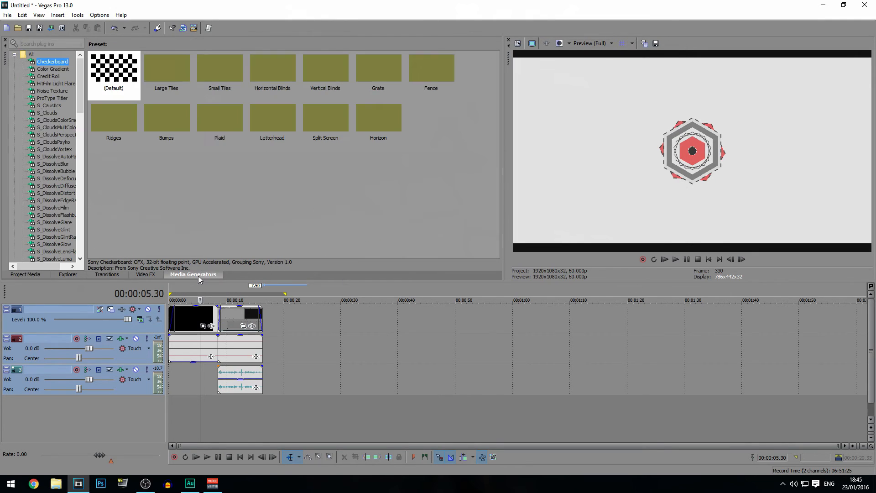
scroll(83, 102, down, 20)
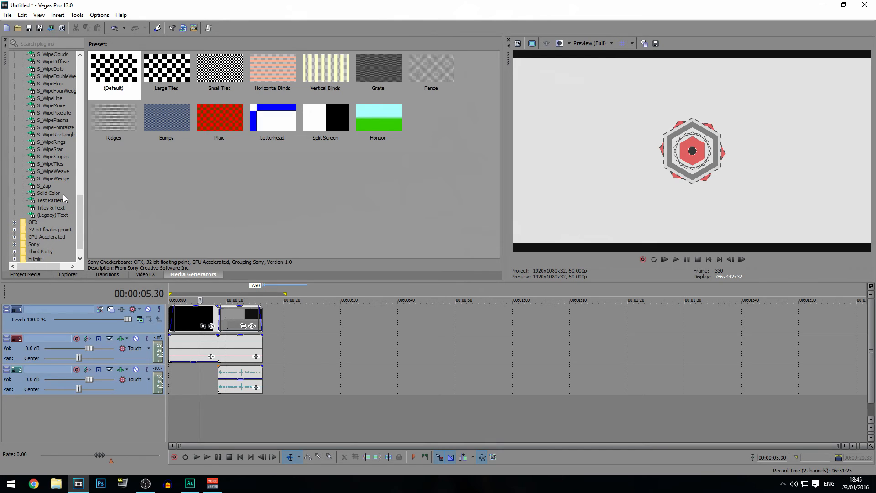
click(57, 200)
click(59, 208)
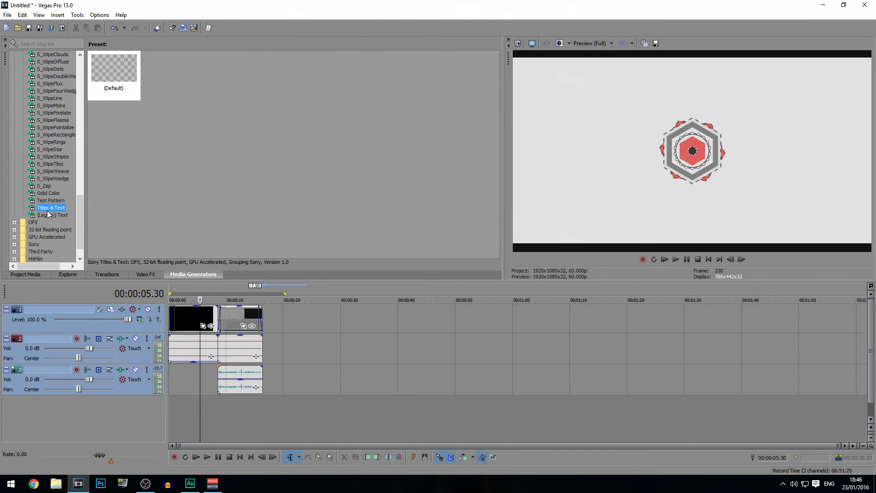
click(48, 215)
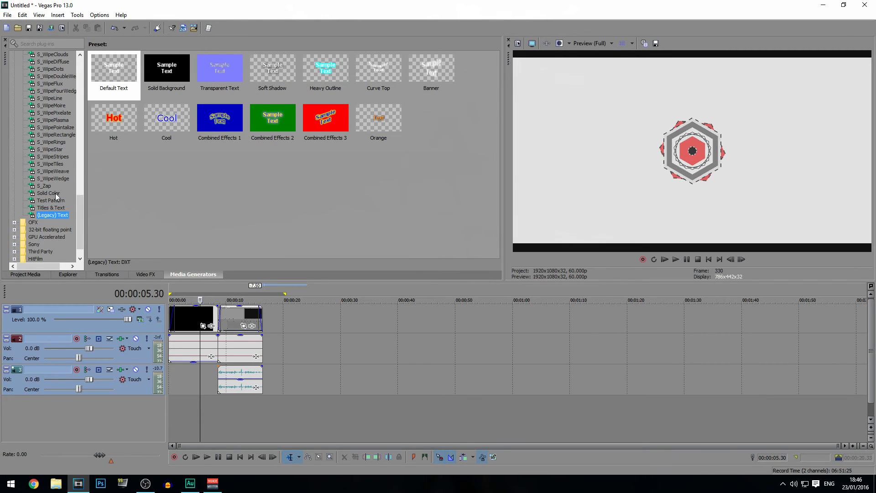
Add the Color Gradient generator's Elliptical Transparent to Black preset on a new track above the screen recording
scroll(59, 151, up, 20)
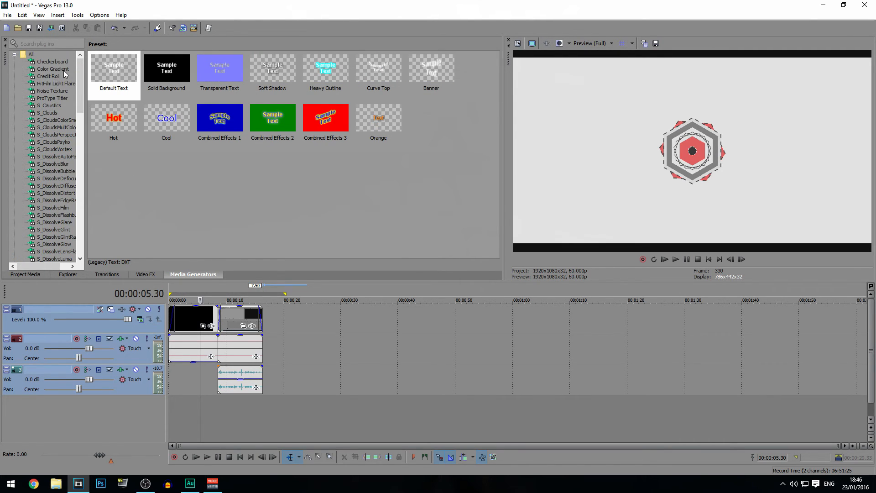
click(62, 69)
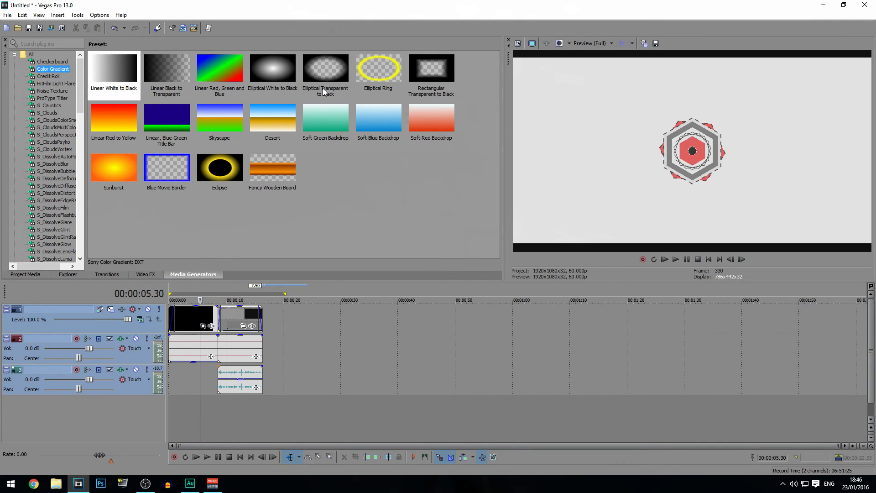
drag(321, 78, 238, 297)
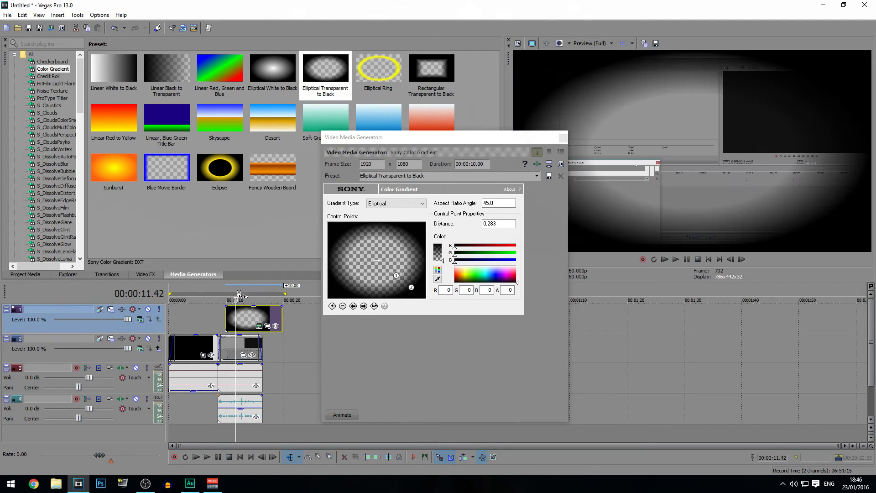
Lower the gradient clip's opacity to a faint vignette and trim its end to match the screen recording
drag(254, 306, 250, 328)
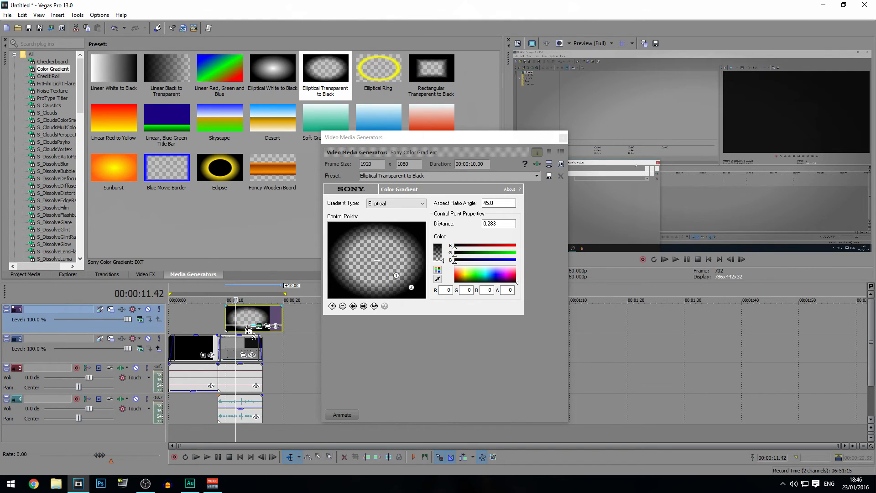
mouse_move(249, 329)
mouse_down()
mouse_move(249, 360)
mouse_move(249, 346)
mouse_up()
click(562, 138)
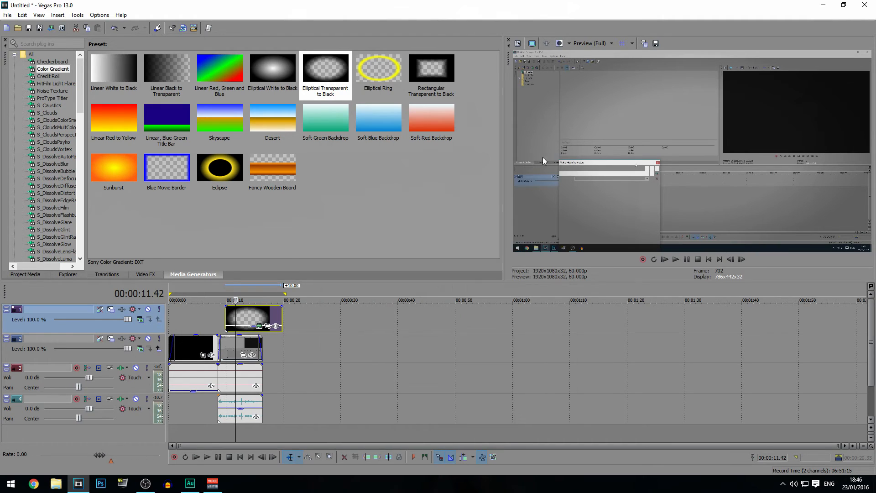
drag(366, 317, 363, 318)
drag(282, 311, 263, 322)
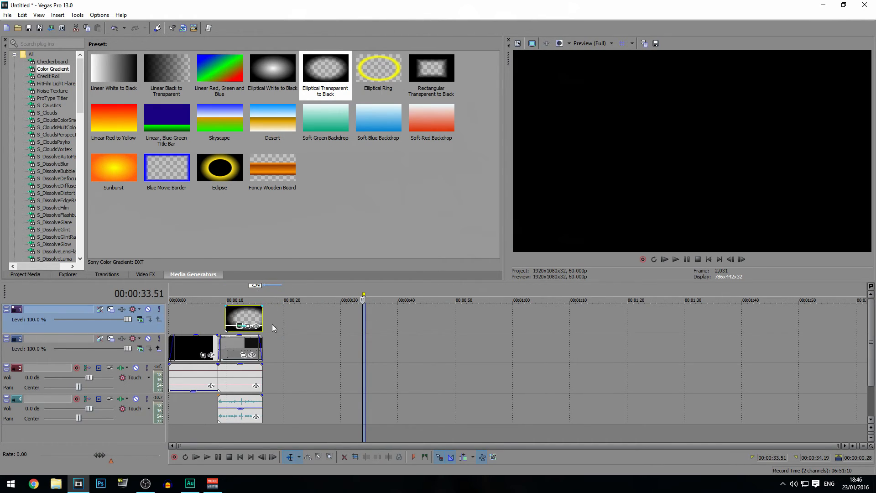
double_click(200, 293)
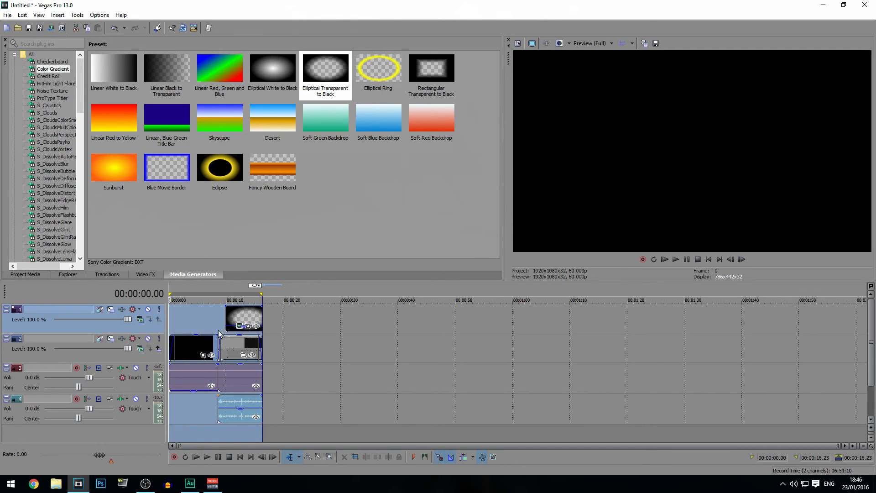
Apply the default Color Curves effect to the screen recording clip and shape the RGB curve into a slight S
click(145, 274)
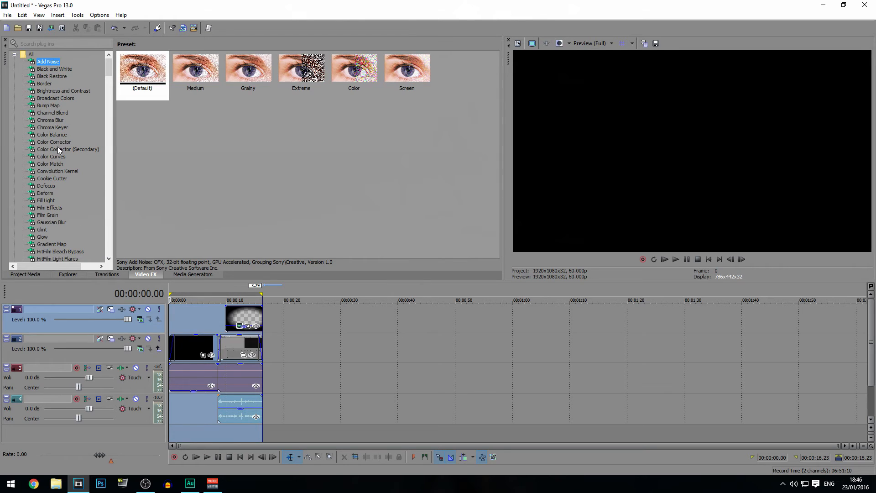
click(51, 157)
click(242, 296)
click(149, 73)
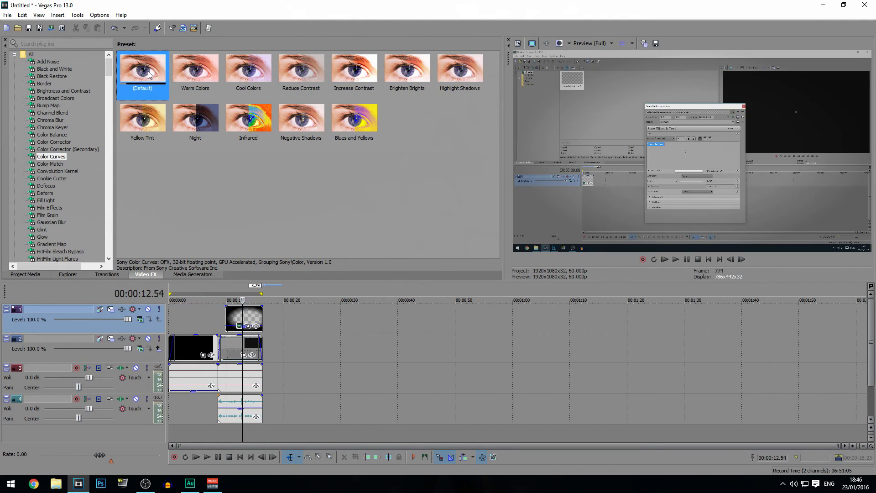
drag(149, 72, 233, 354)
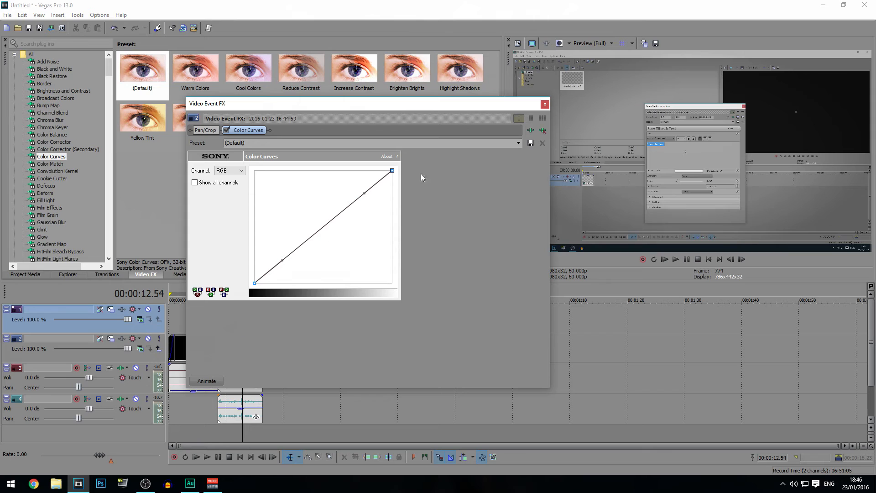
drag(362, 195, 356, 189)
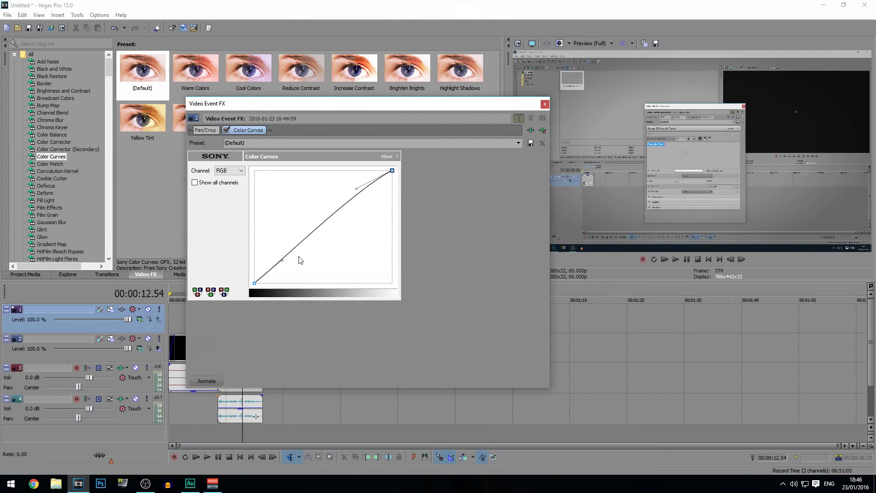
drag(282, 260, 288, 264)
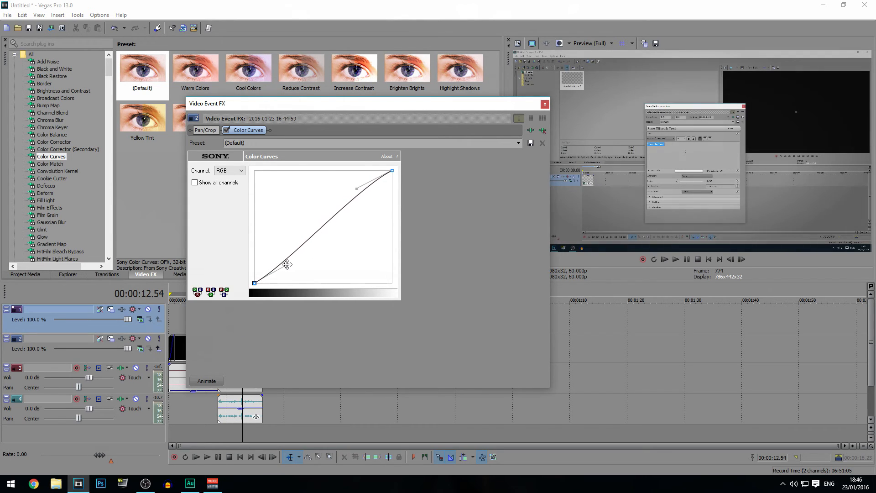
click(544, 105)
Import the song "Luke Christopher - Mountains.mp3" from the Music folder into the project media
click(26, 274)
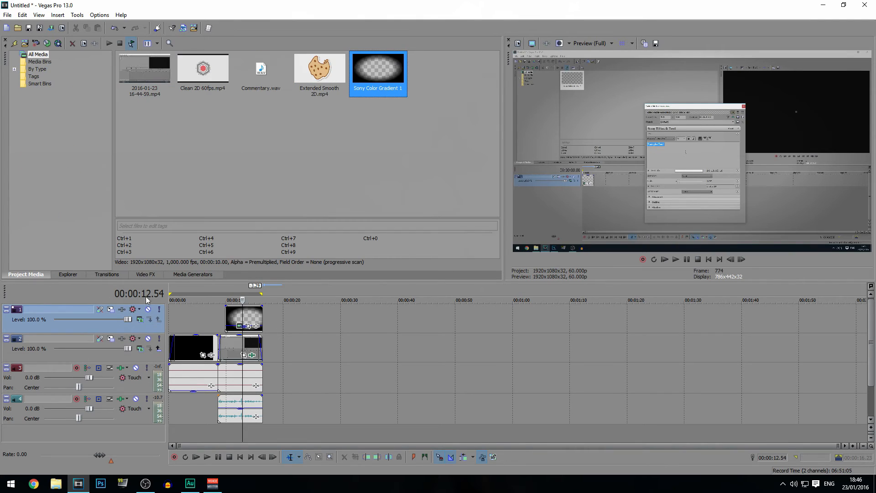
click(25, 46)
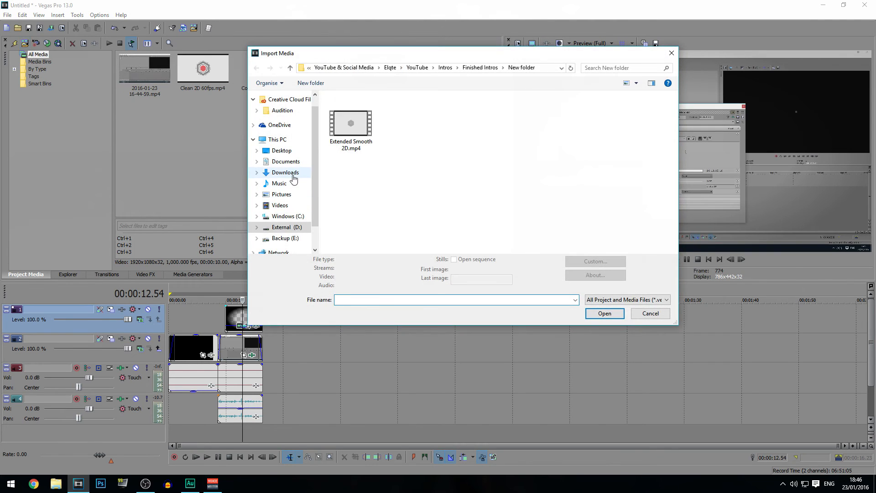
click(285, 172)
click(279, 183)
click(369, 299)
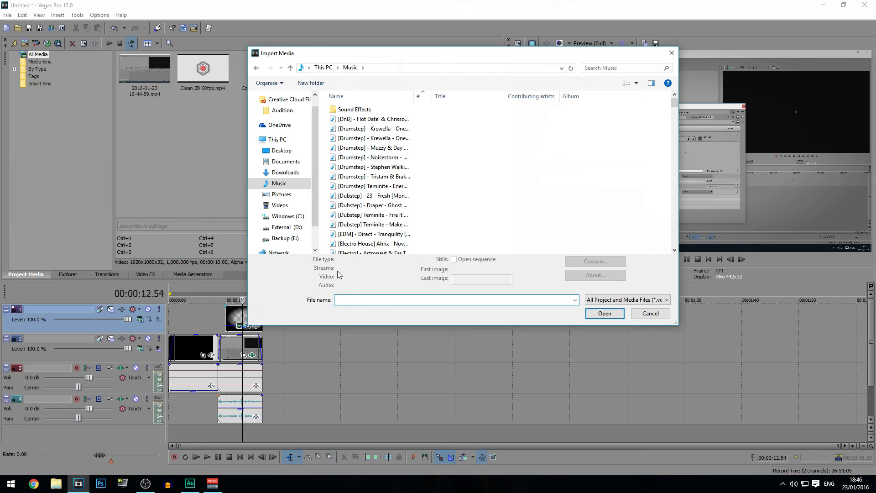
scroll(377, 233, down, 2)
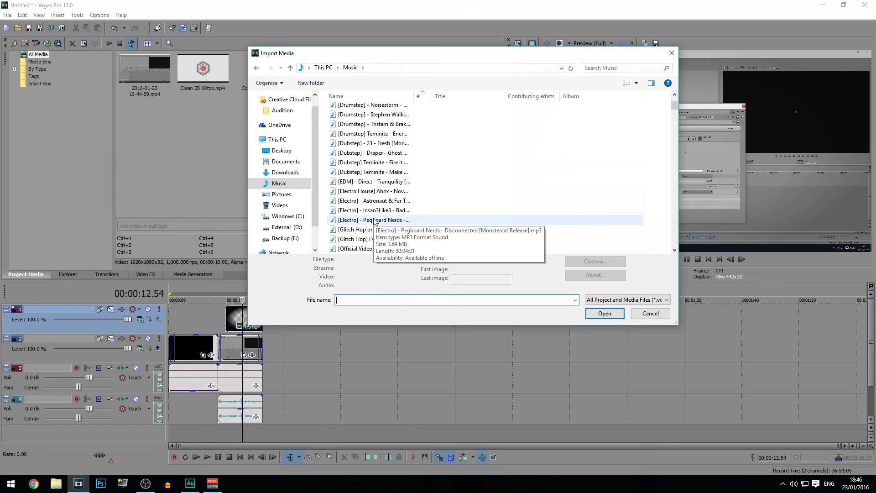
text(L)
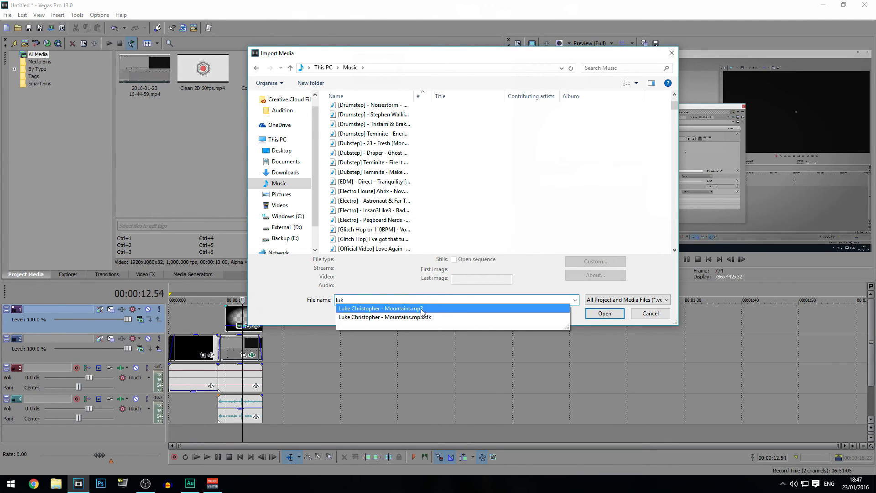
click(423, 315)
click(604, 314)
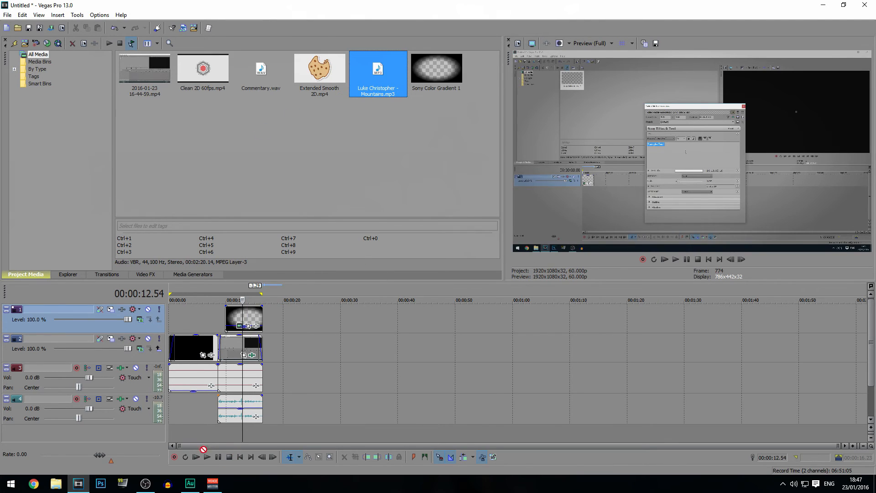
Place the song on a new audio track below the commentary, trim it to the commentary's end and preview the mix
drag(203, 450, 256, 416)
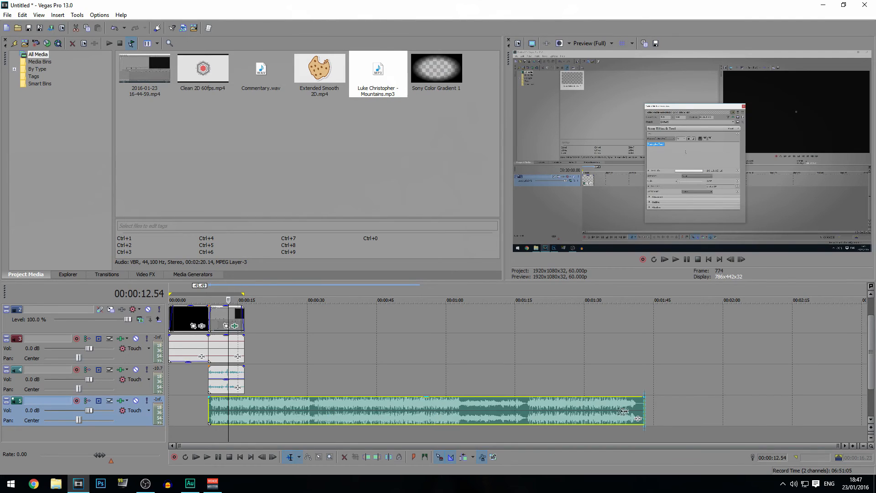
drag(643, 418, 244, 418)
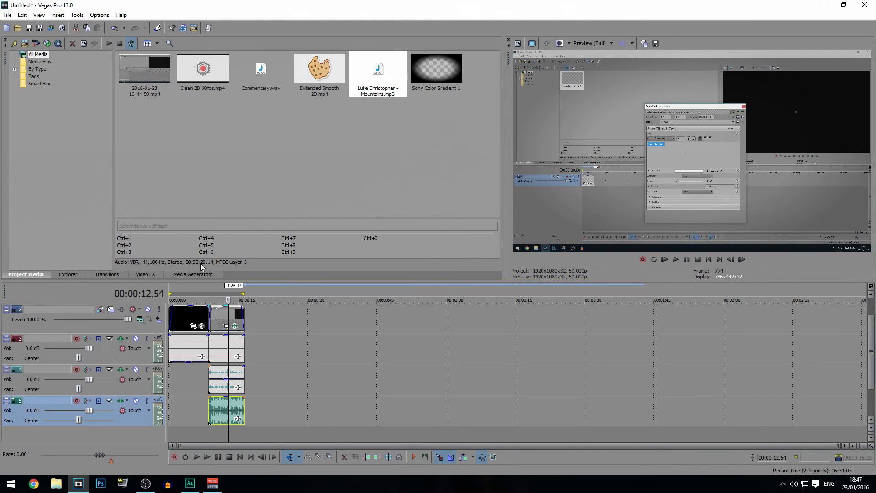
click(208, 295)
click(675, 259)
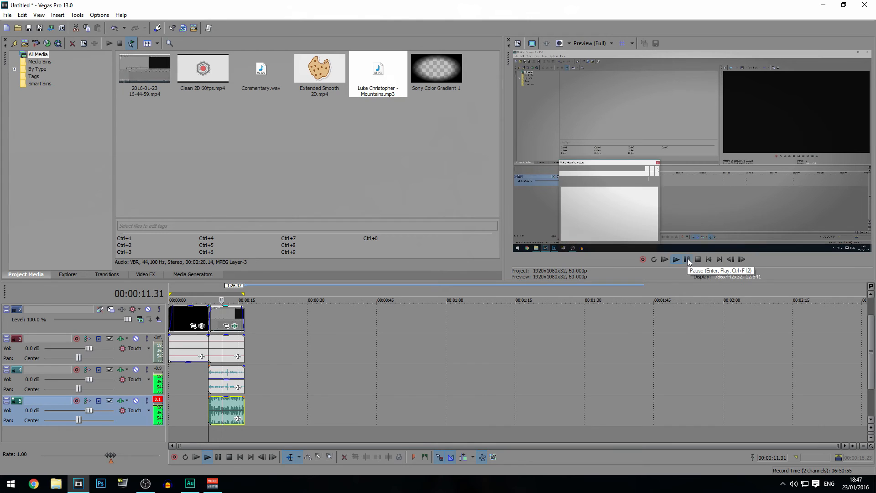
Lower the song clip's volume well below the commentary and replay the section from the start of the screen recording
click(225, 422)
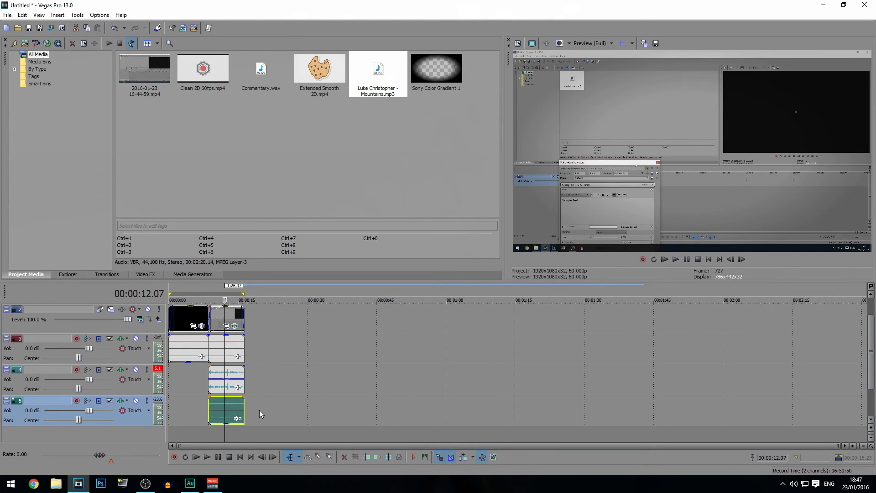
click(273, 354)
click(215, 295)
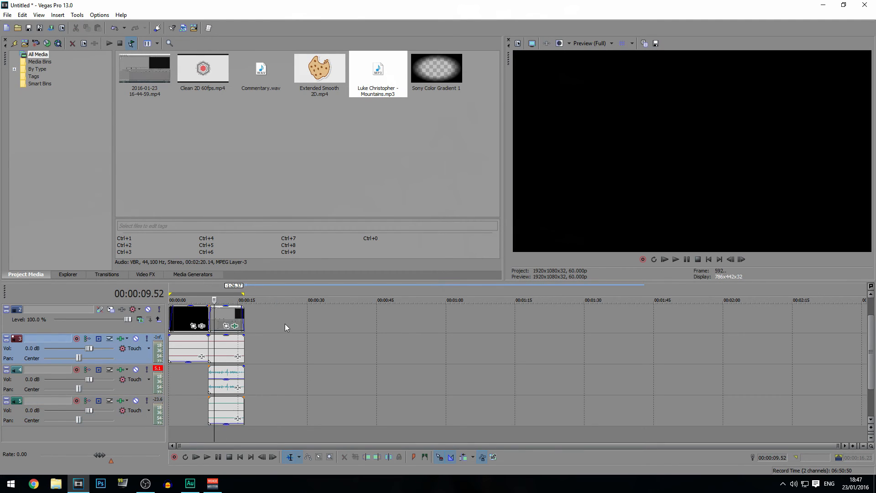
click(209, 294)
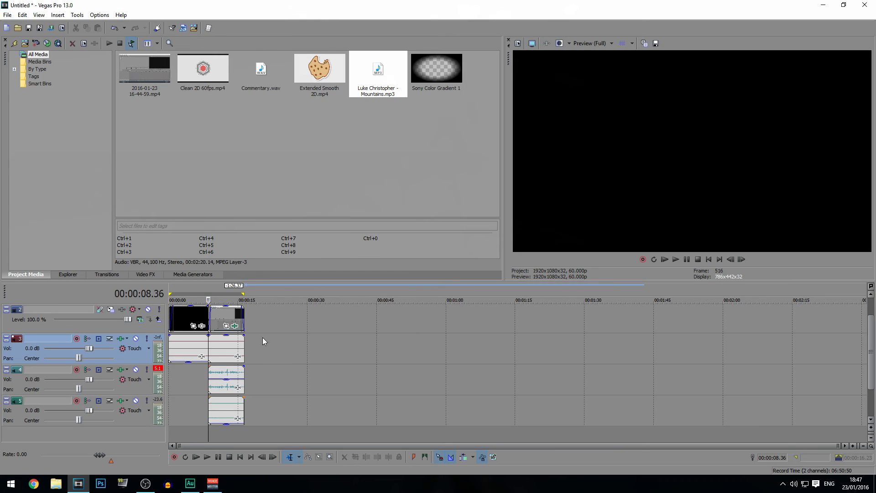
click(687, 259)
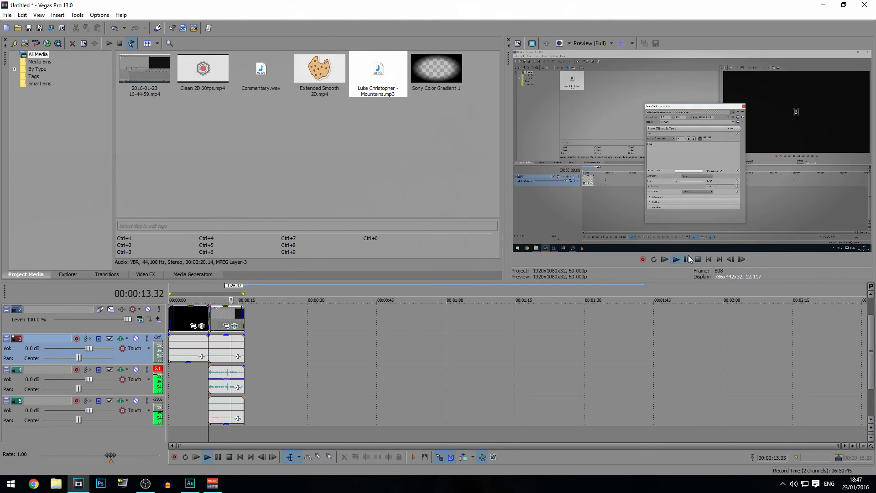
click(687, 259)
Try the Draft (Auto) preview quality and play part of the screen recording with it
click(590, 43)
mouse_move(595, 55)
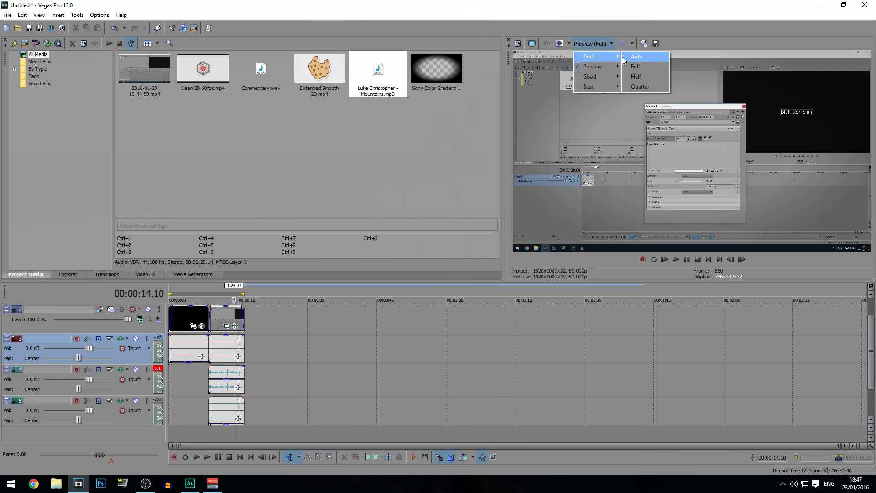
click(632, 56)
click(214, 290)
click(676, 259)
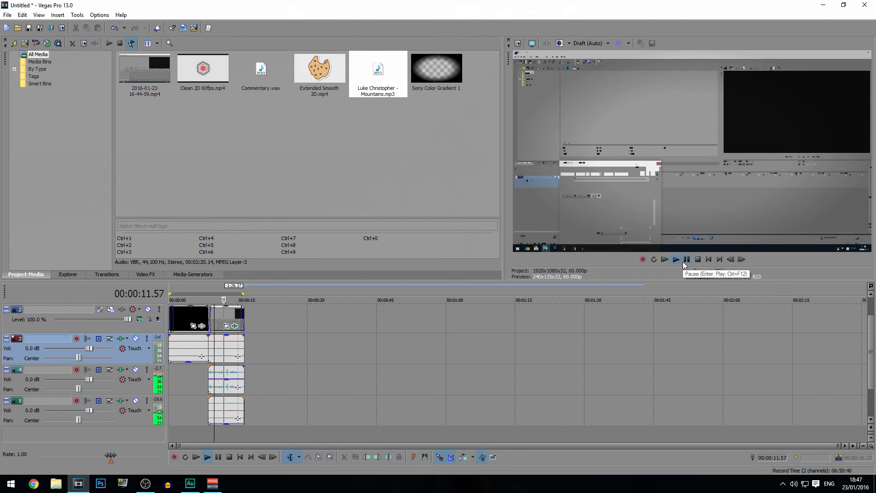
click(684, 260)
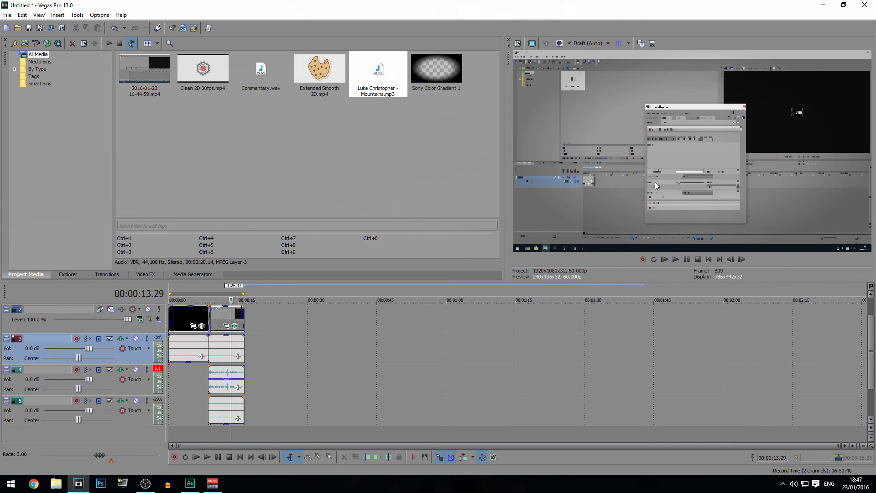
Set the preview quality back to Preview (Full)
click(588, 43)
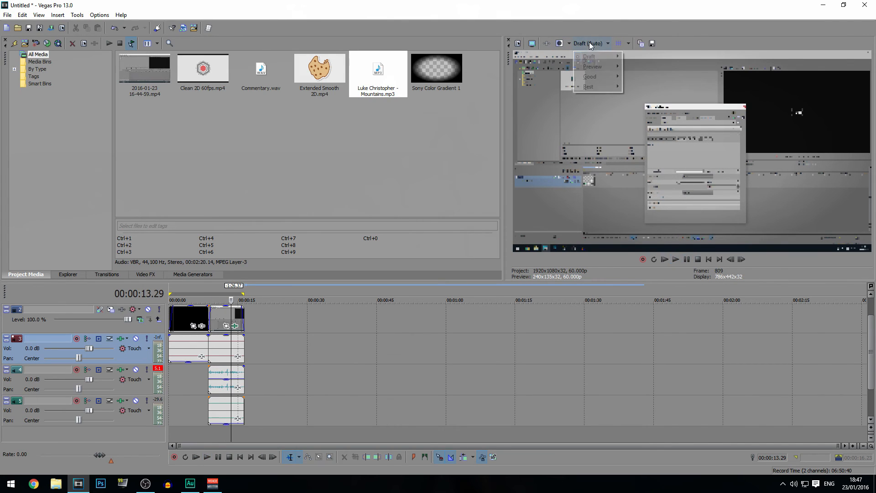
mouse_move(602, 64)
click(636, 74)
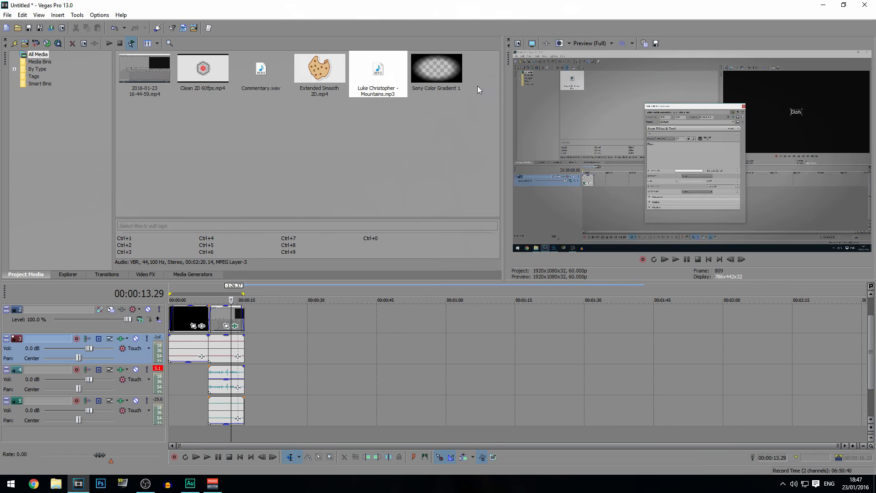
Examine the project's video and audio properties and the template name, leaving the settings without applying changes
click(518, 43)
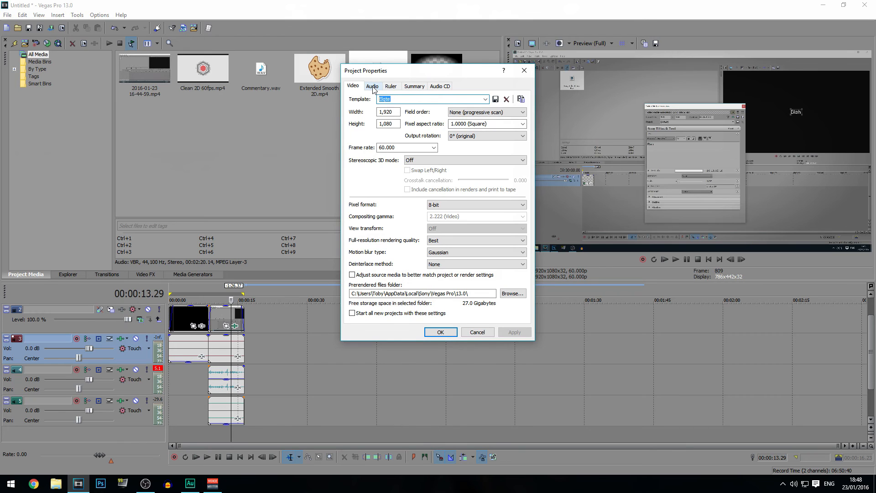
click(372, 87)
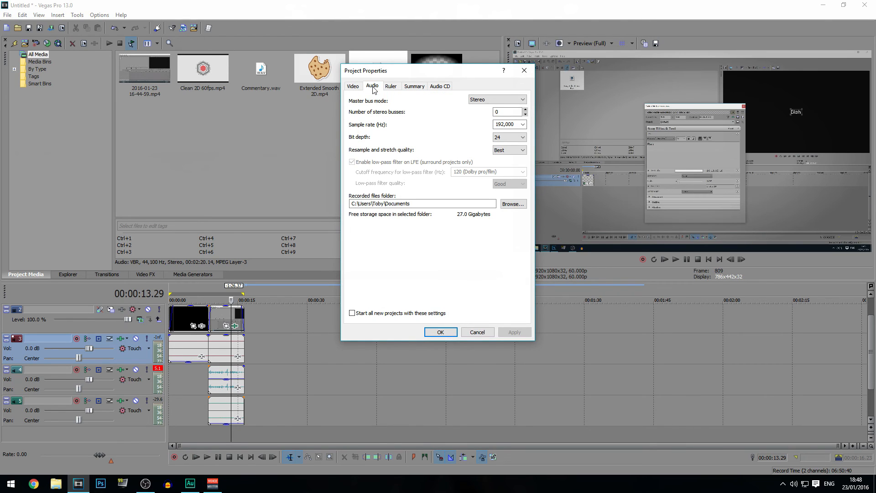
click(354, 86)
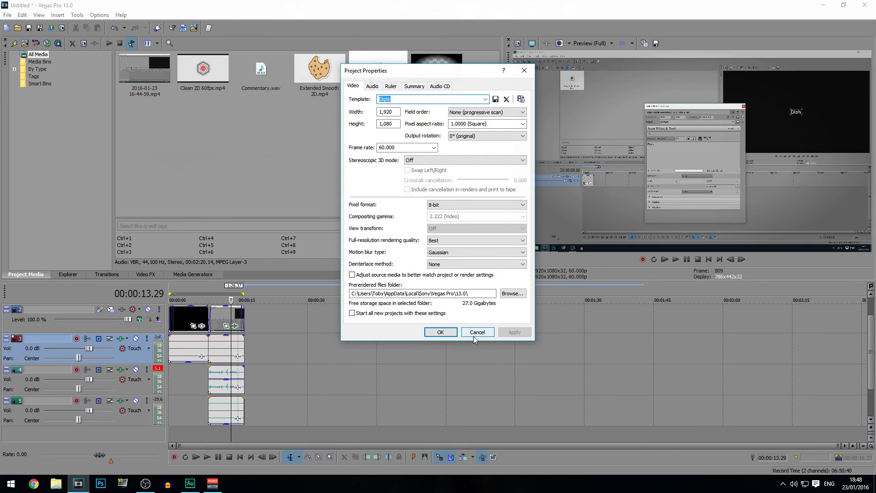
click(433, 99)
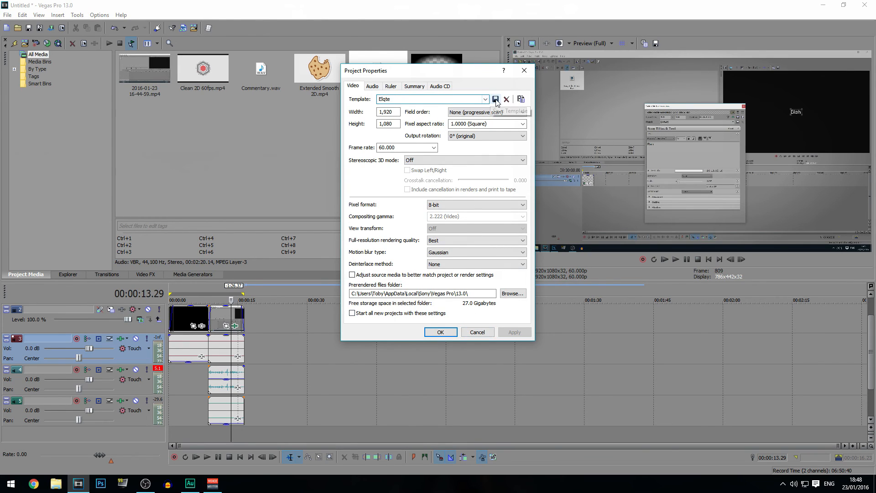
click(477, 332)
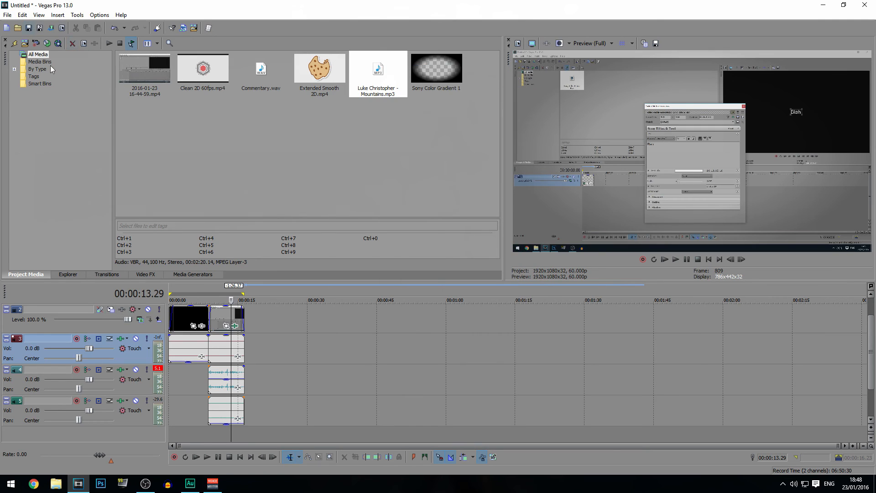
Select the whole edited section of the timeline as the loop region and open the Render As settings
double_click(214, 290)
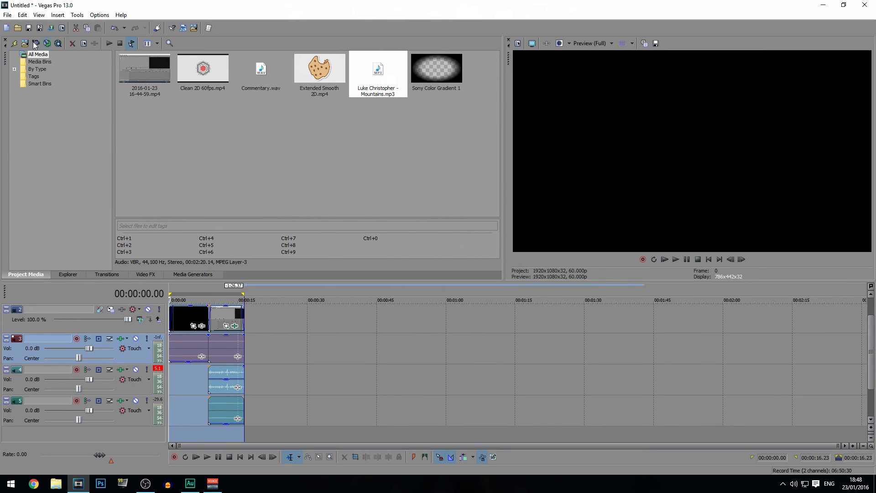
click(5, 15)
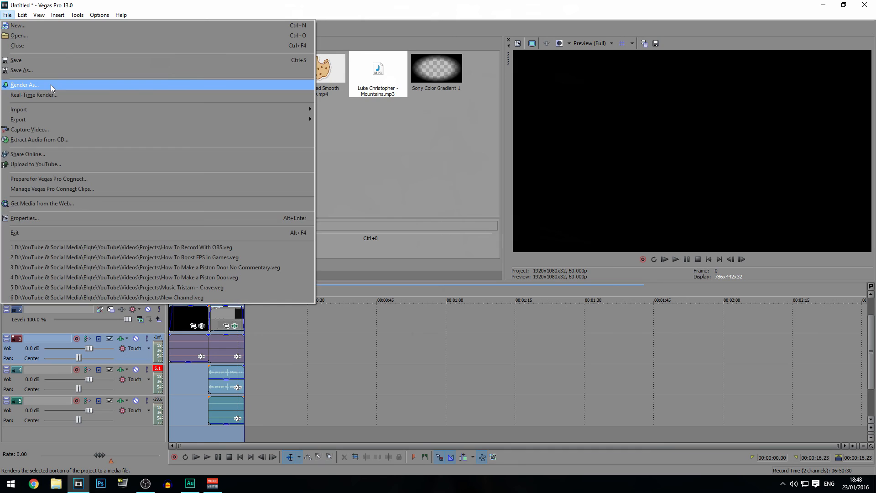
click(50, 84)
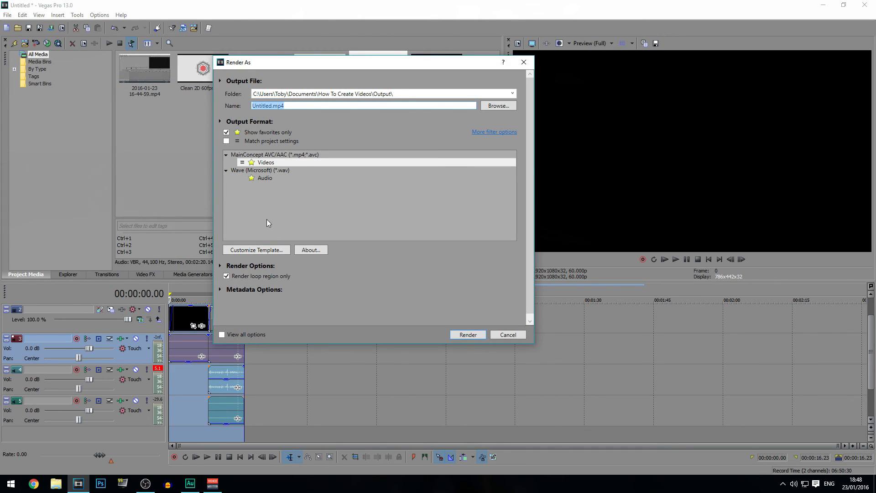
click(251, 249)
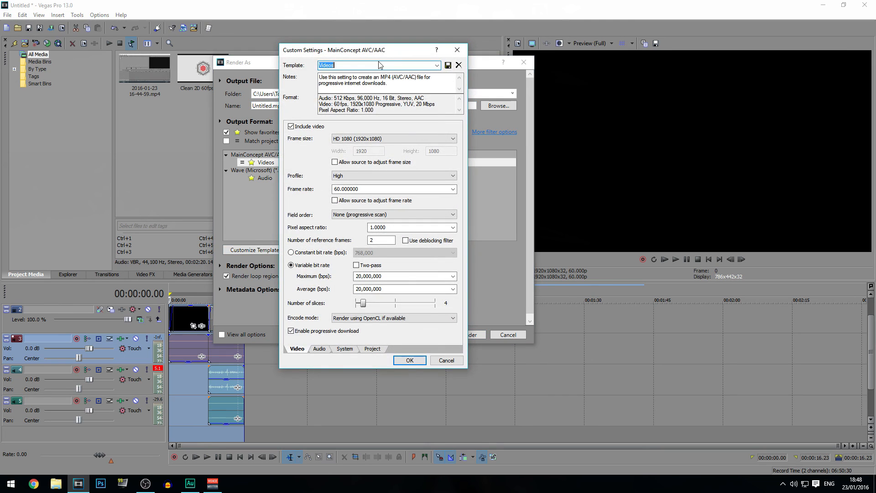
drag(383, 48, 400, 53)
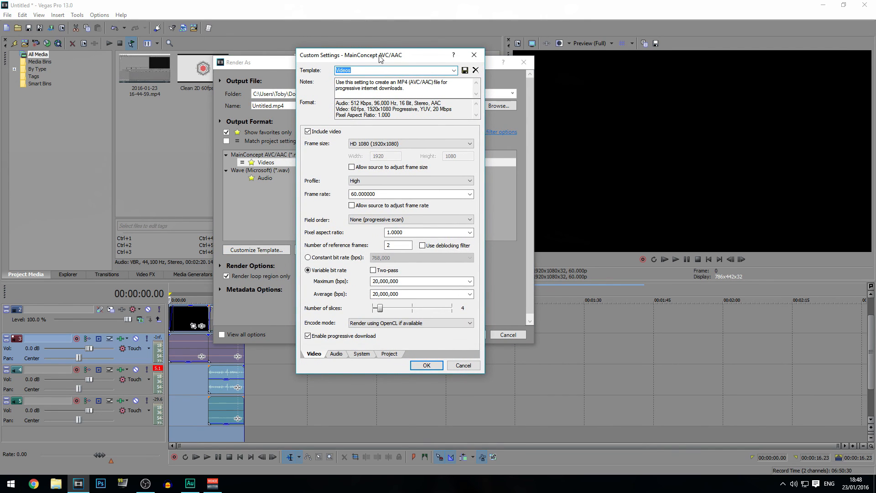
click(473, 55)
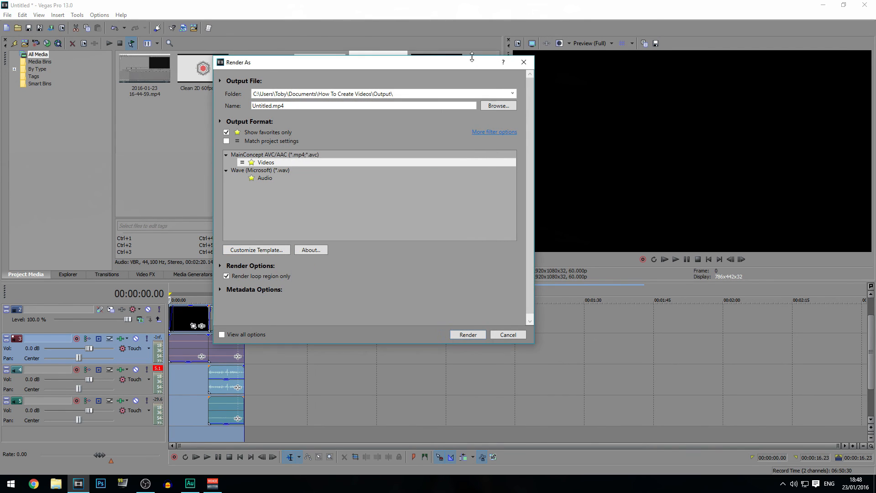
click(253, 133)
click(253, 133)
Open the custom settings of the Videos render template and examine the available frame sizes, keeping HD 1080 (1920x1080)
click(267, 250)
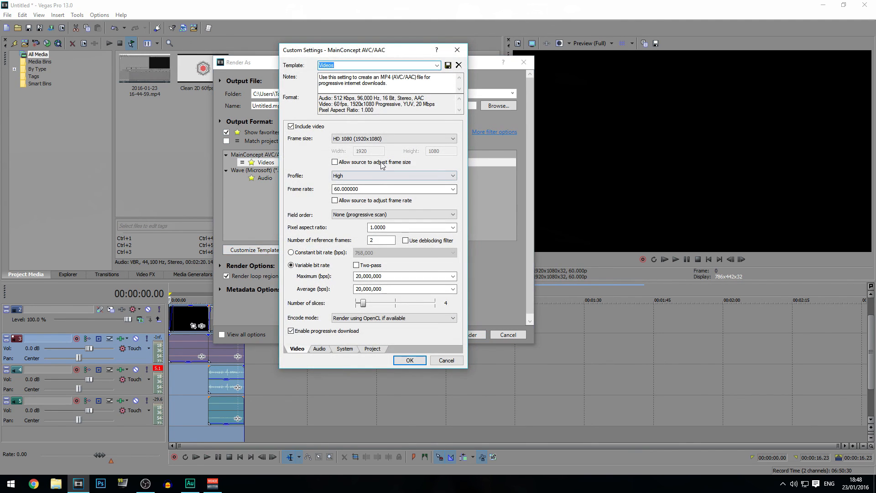
click(392, 138)
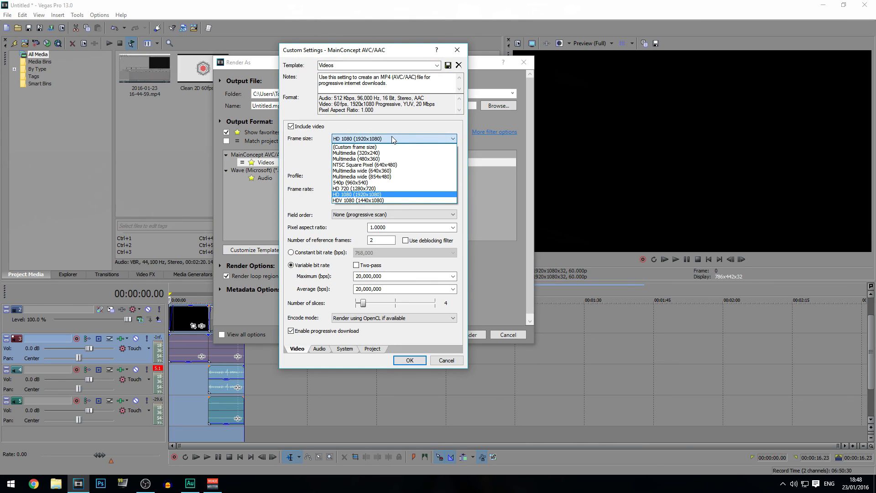
click(393, 139)
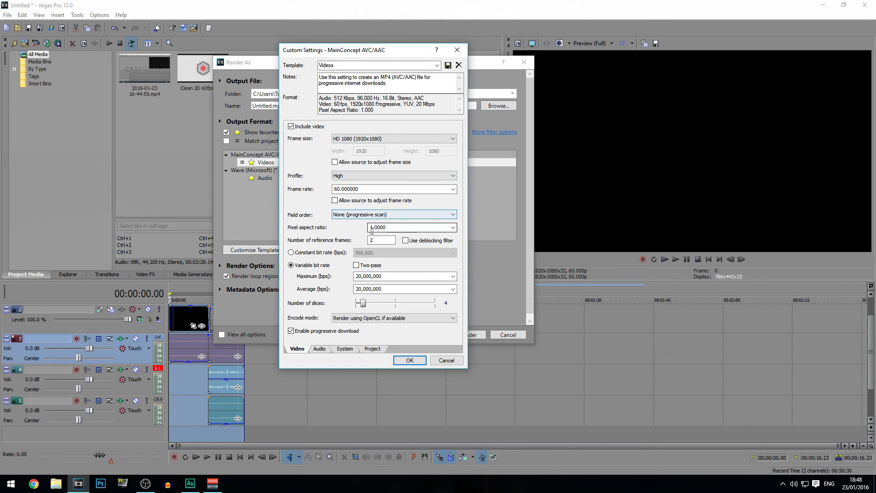
Examine the template's variable bit rate settings, including the maximum bit rate choices and the average value
drag(399, 274, 354, 276)
click(387, 275)
click(407, 277)
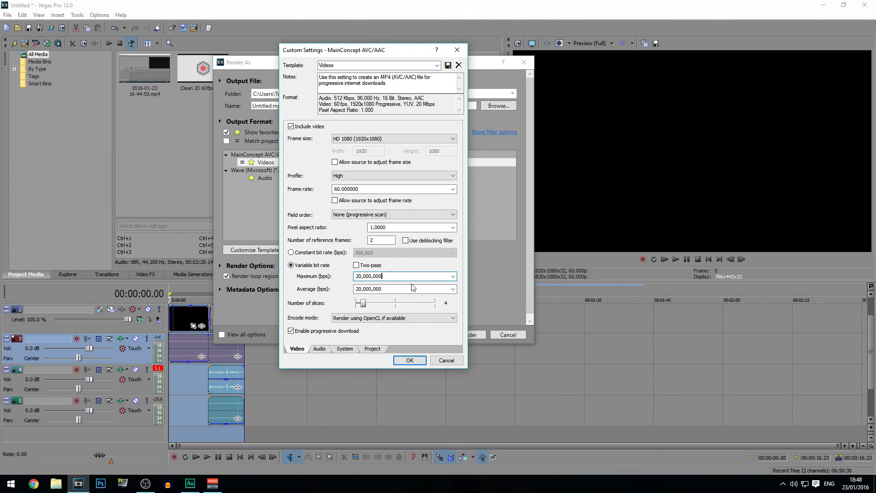
click(453, 276)
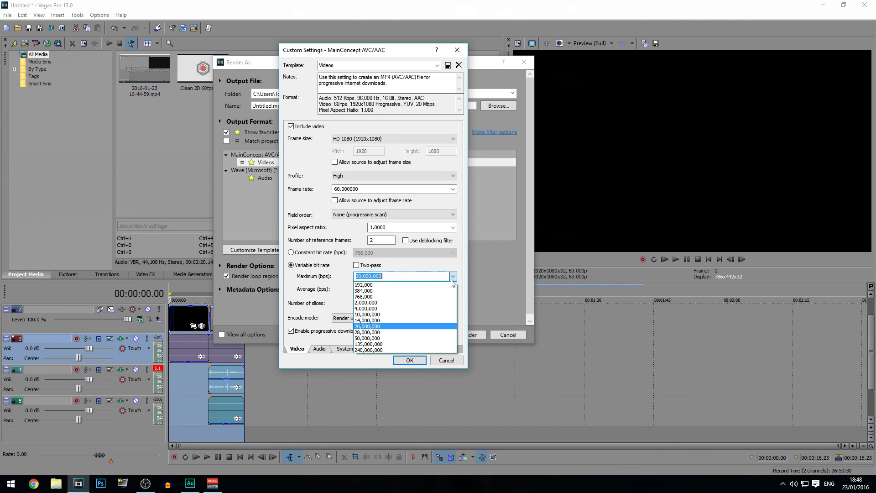
click(384, 276)
click(384, 276)
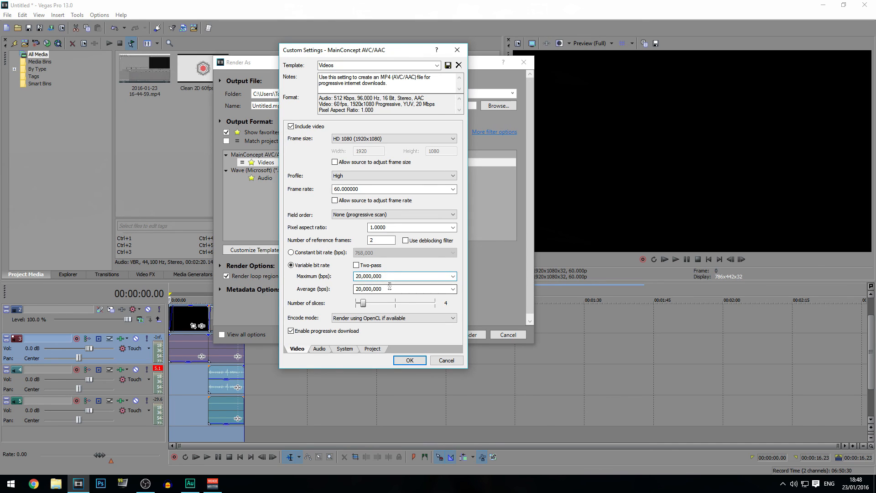
click(389, 288)
click(390, 278)
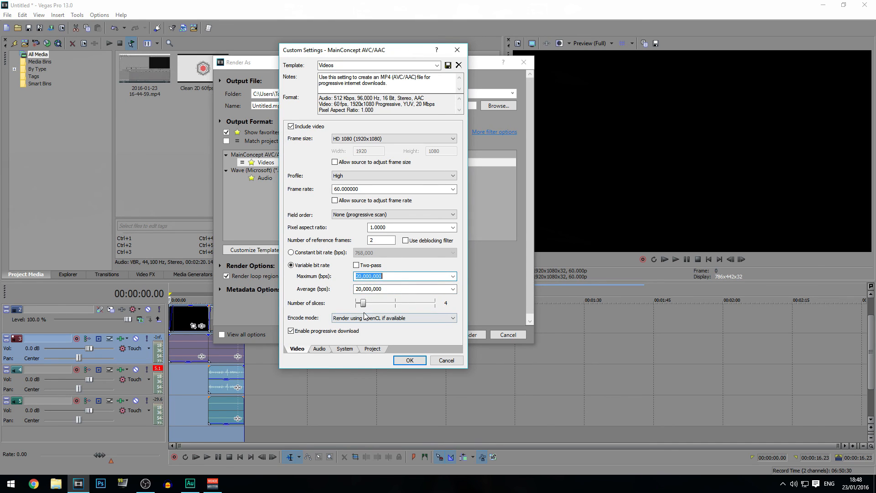
Check which GPU acceleration the system supports and compare the encode modes, keeping Render using OpenCL if available
click(364, 318)
click(364, 317)
click(348, 345)
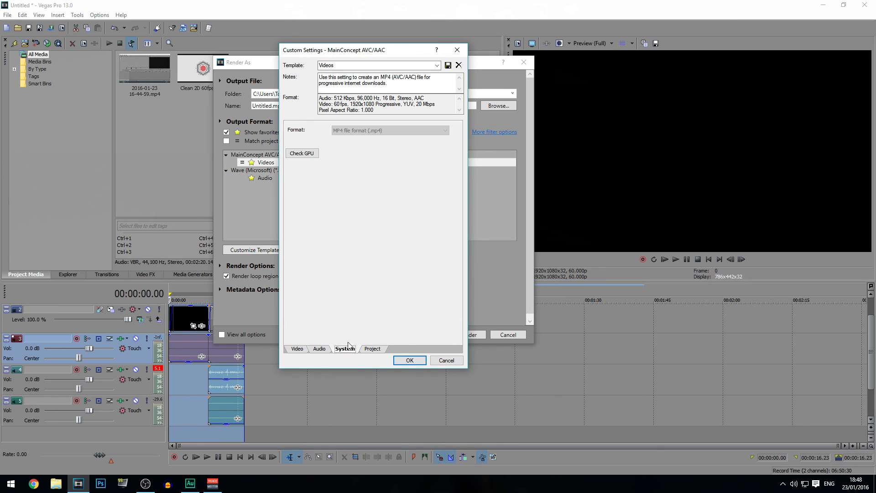
click(306, 155)
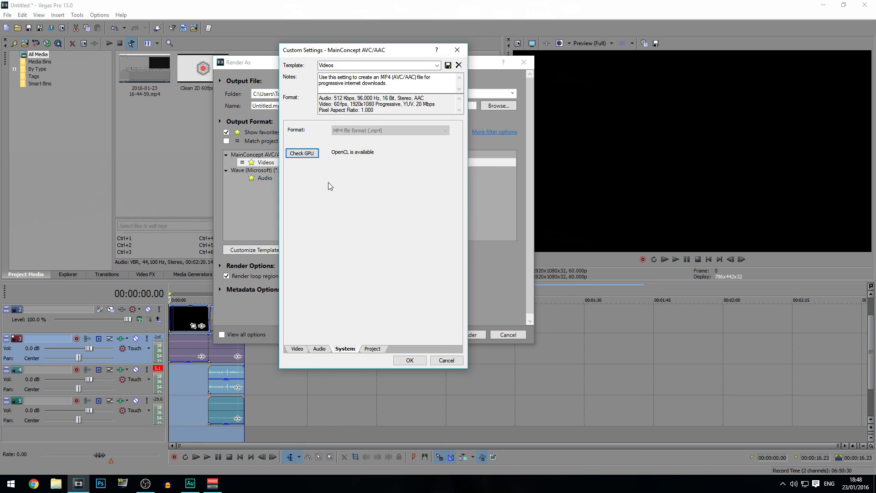
click(297, 348)
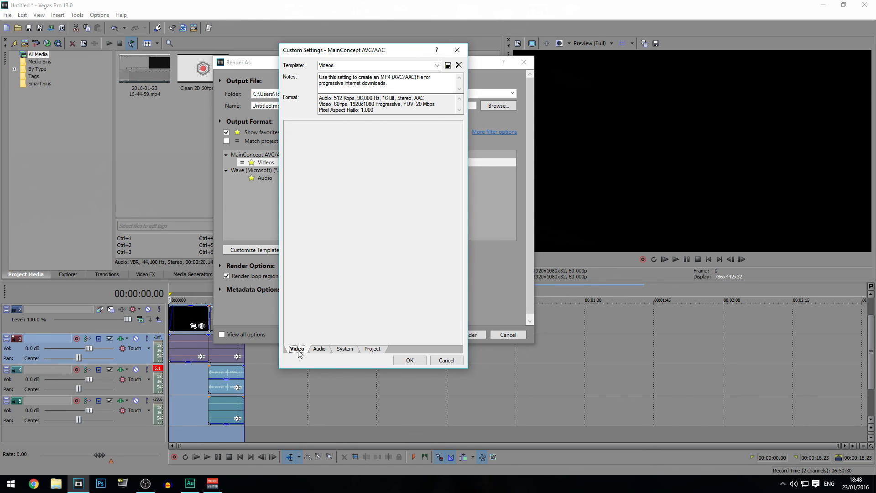
click(338, 318)
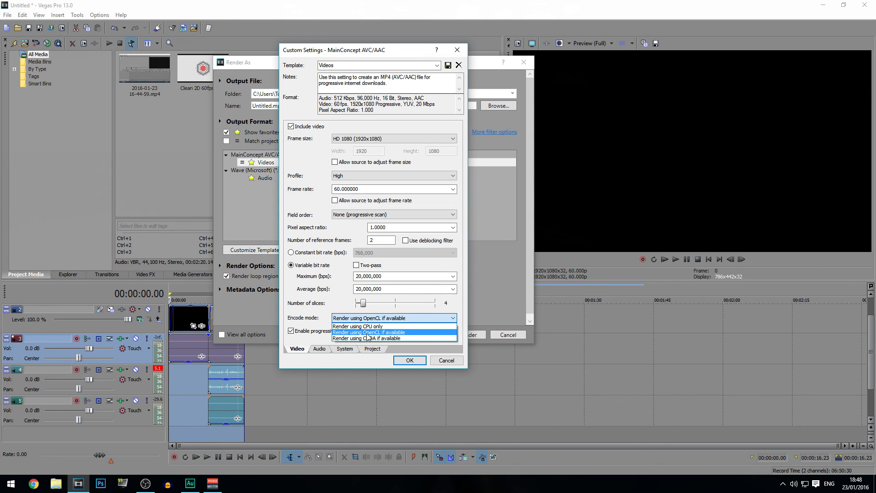
click(360, 318)
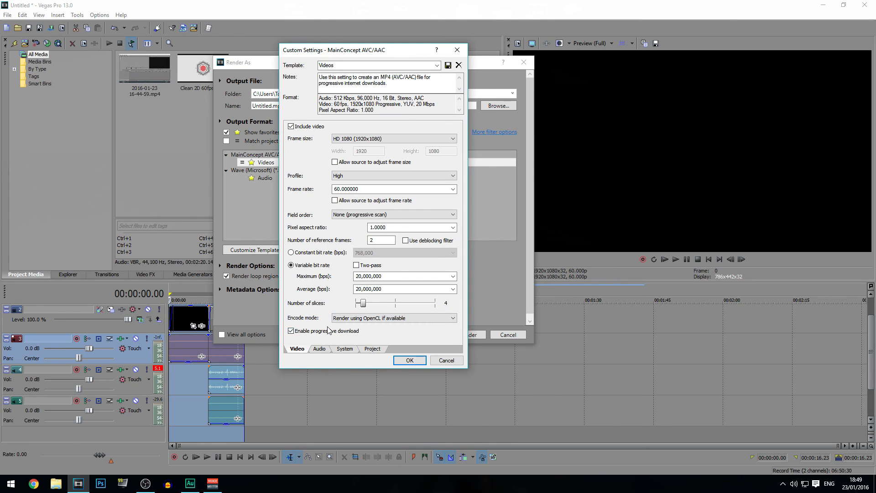
Review the template's audio settings, video rendering quality choices and name, leaving the custom settings without saving
click(319, 348)
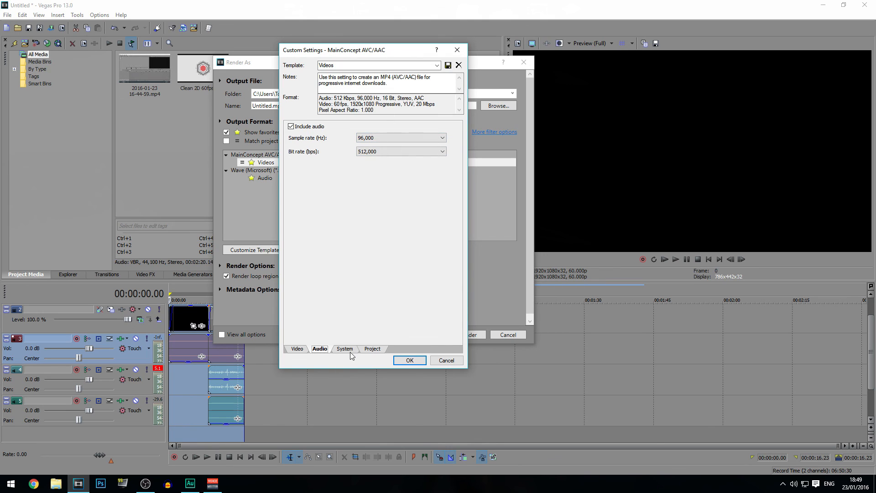
click(379, 349)
click(385, 132)
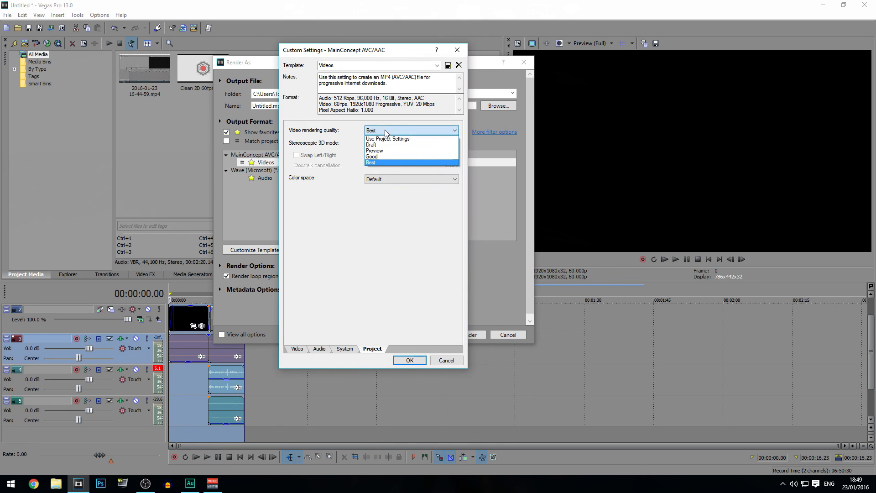
click(385, 130)
drag(397, 66, 304, 66)
click(369, 68)
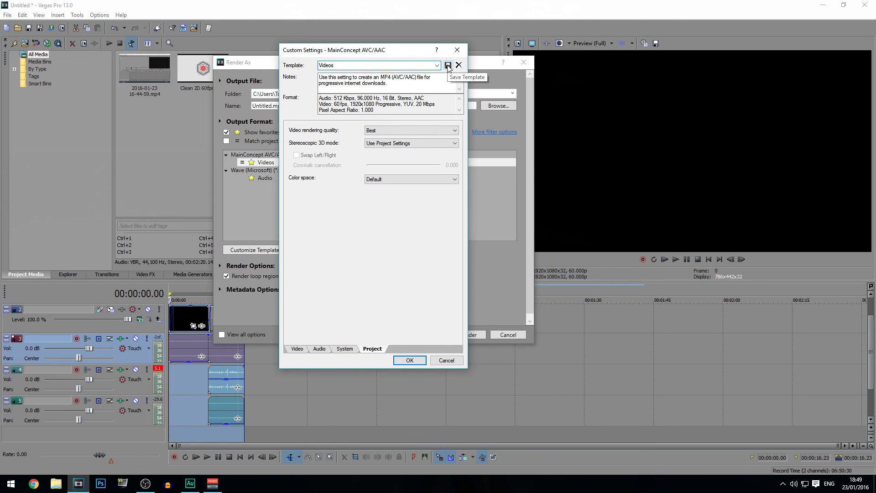
click(447, 361)
Look over the render's output folder and file name, leave Render As without rendering, and show the desktop
click(498, 105)
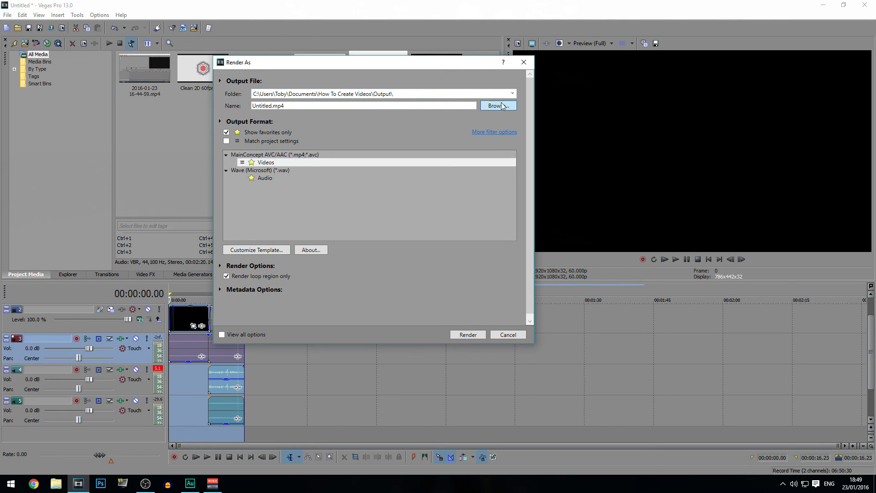
click(640, 77)
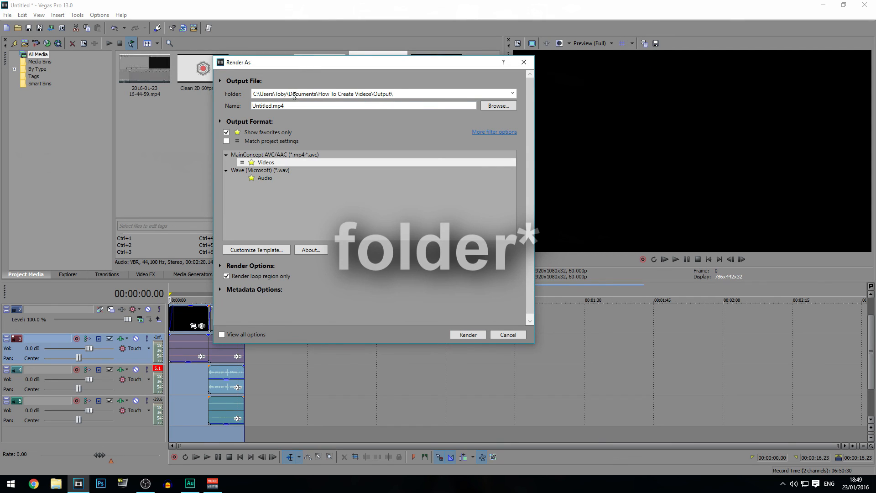
drag(316, 109, 217, 105)
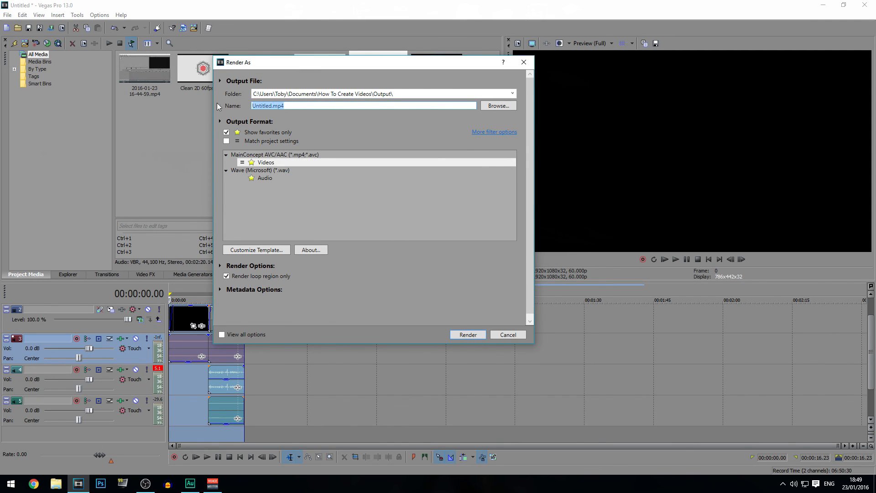
click(314, 106)
click(502, 335)
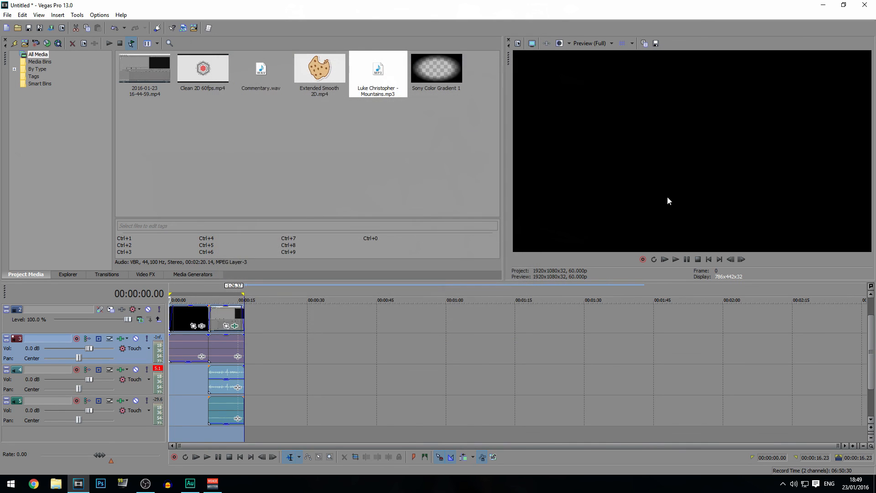
key(super+d)
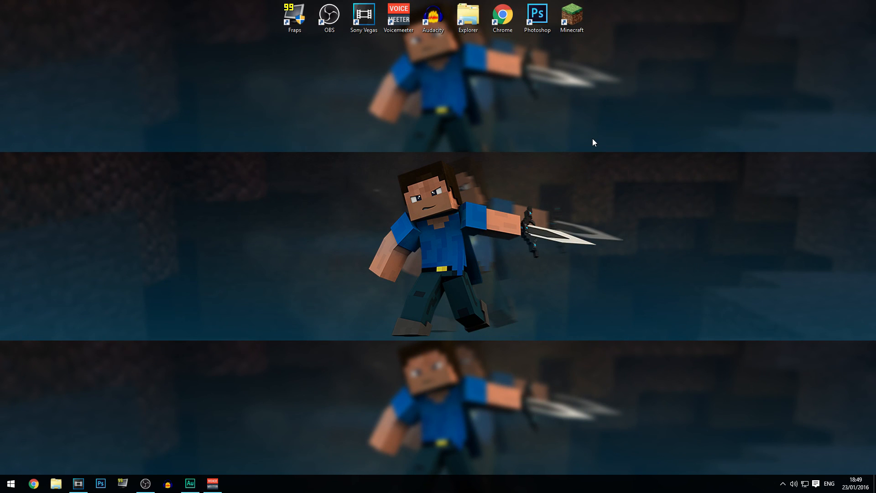